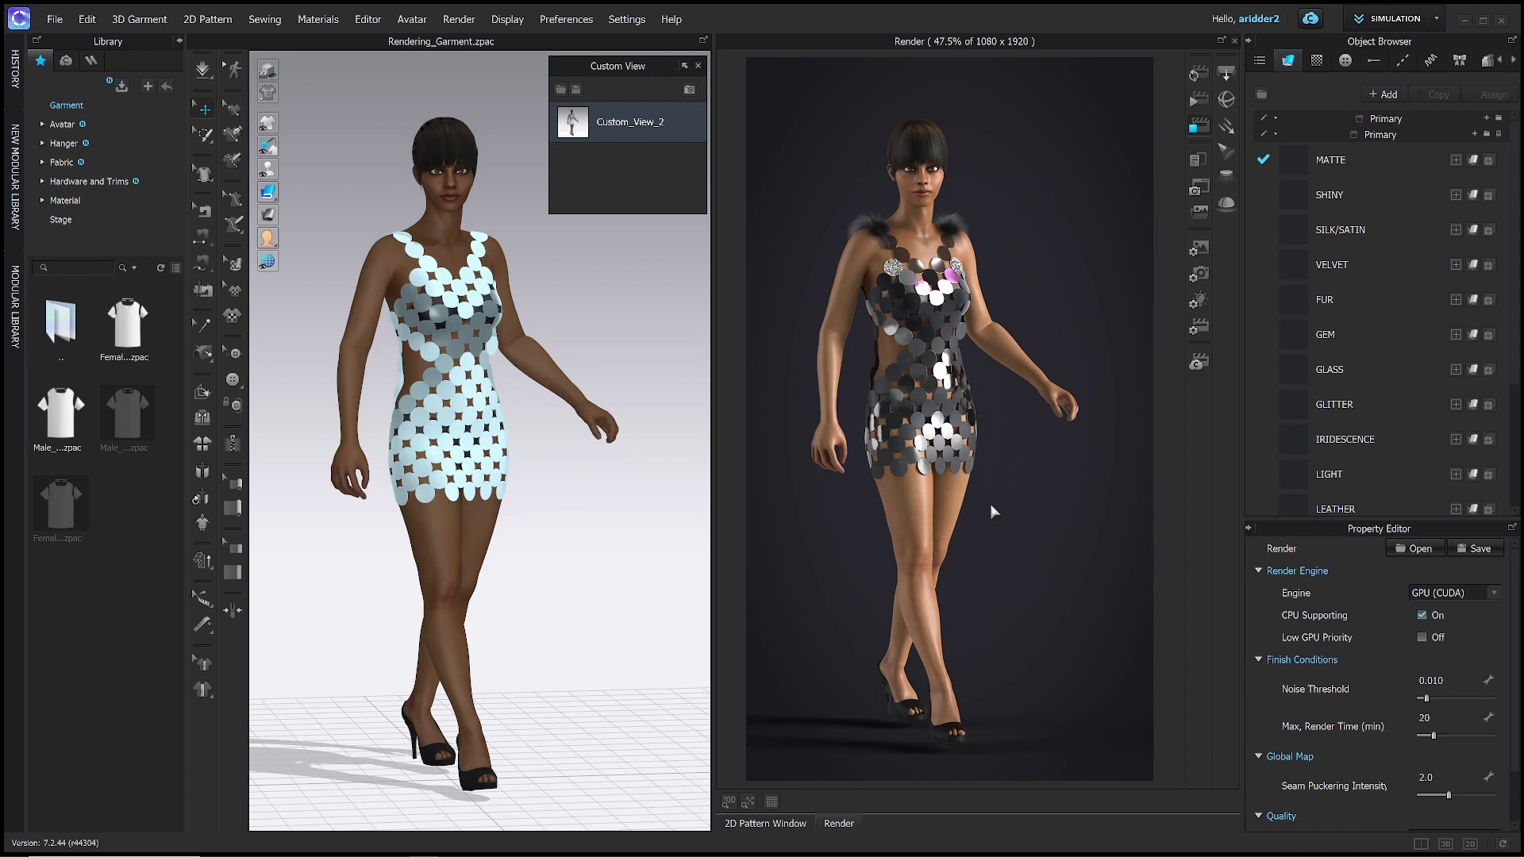
Start a new, empty project.
{"action": "key", "text": "ctrl+n"}
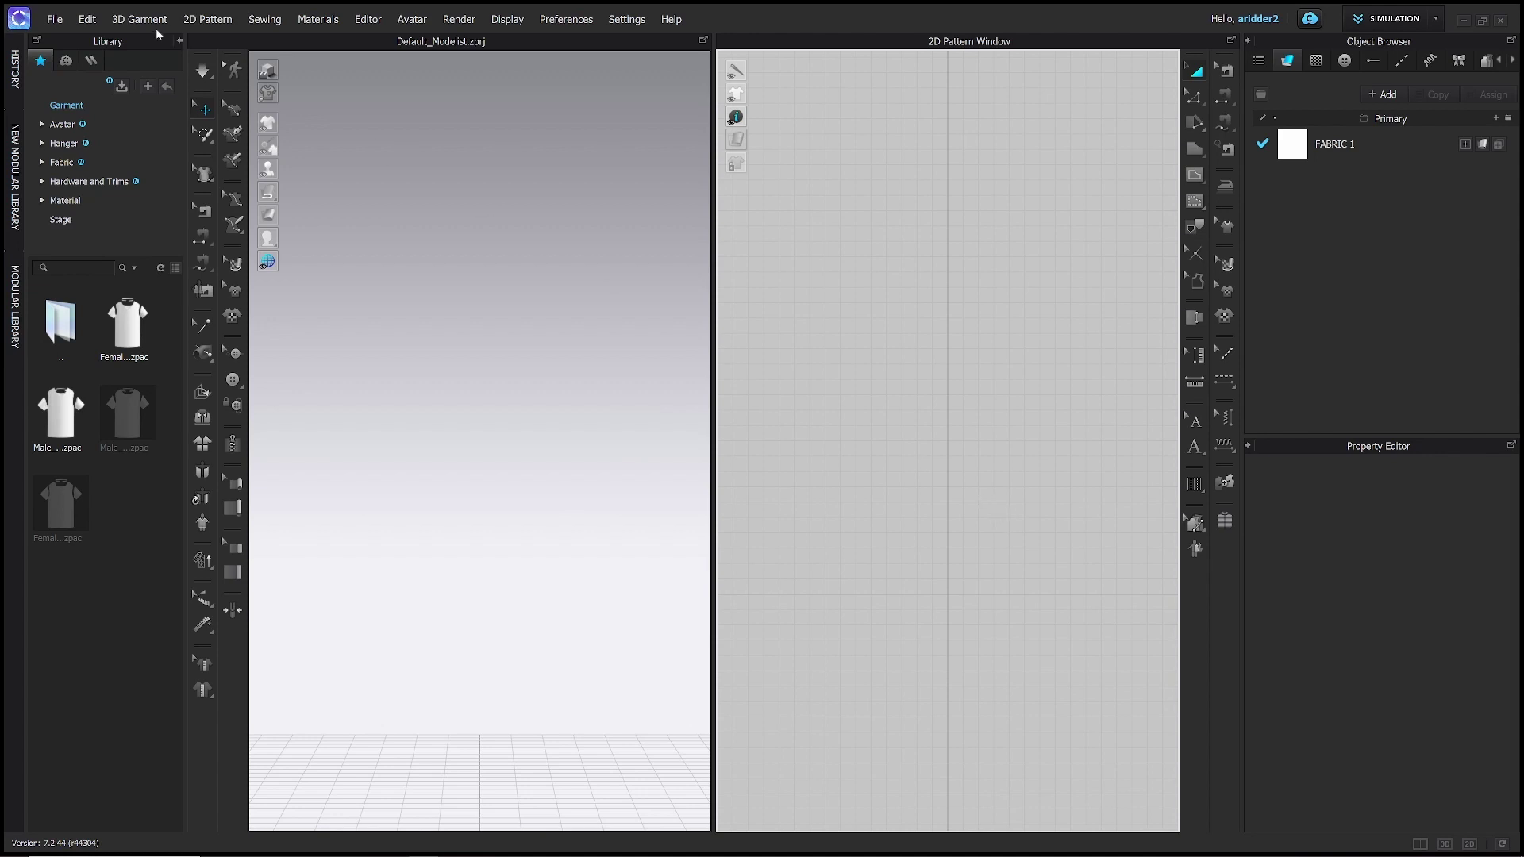
{"action": "left_click", "coordinate": [56, 20]}
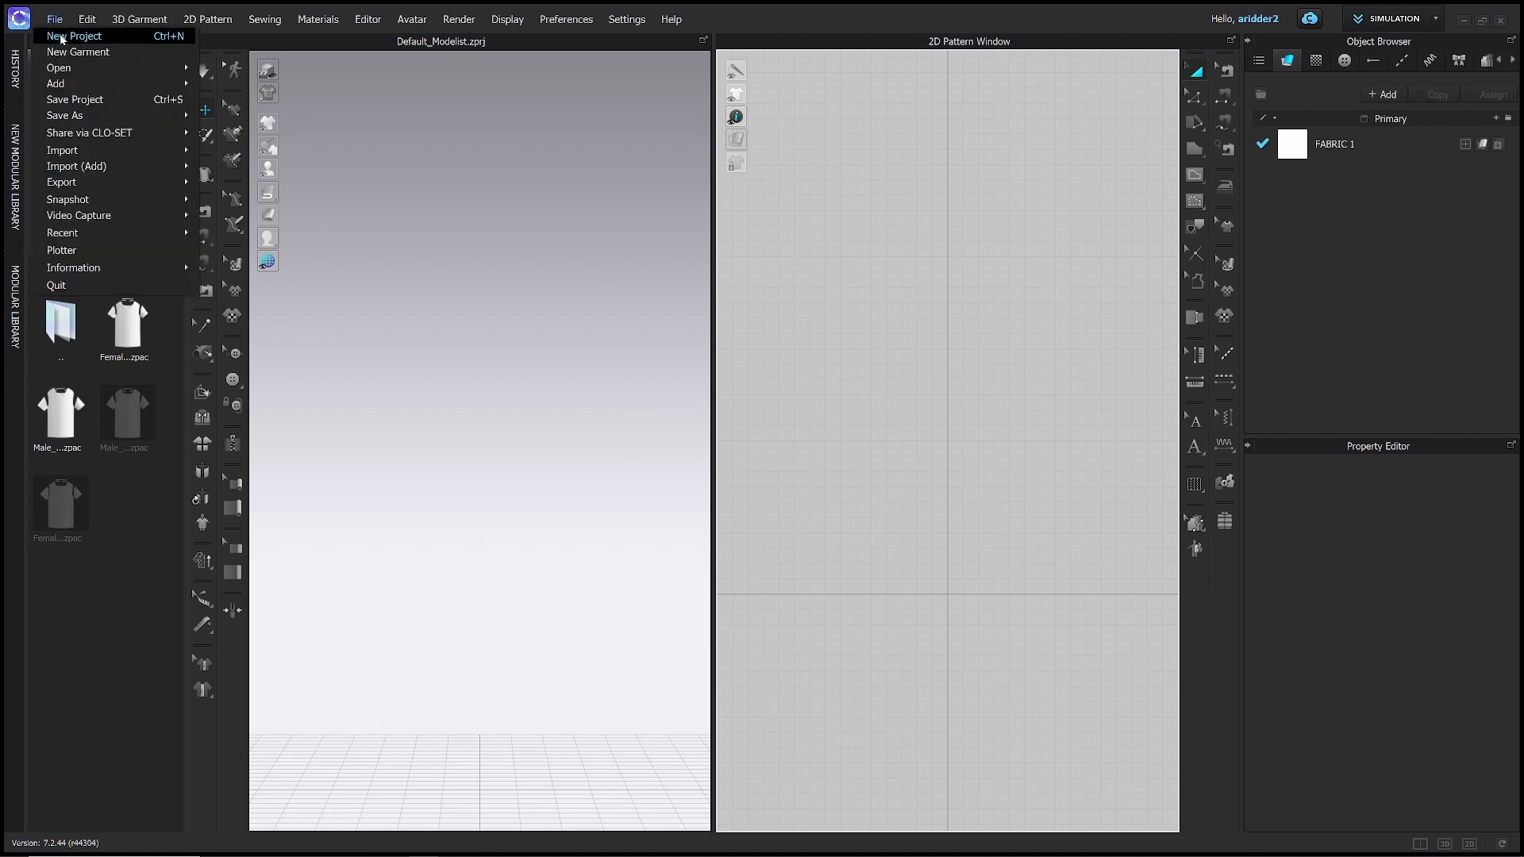
{"action": "left_click", "coordinate": [62, 36]}
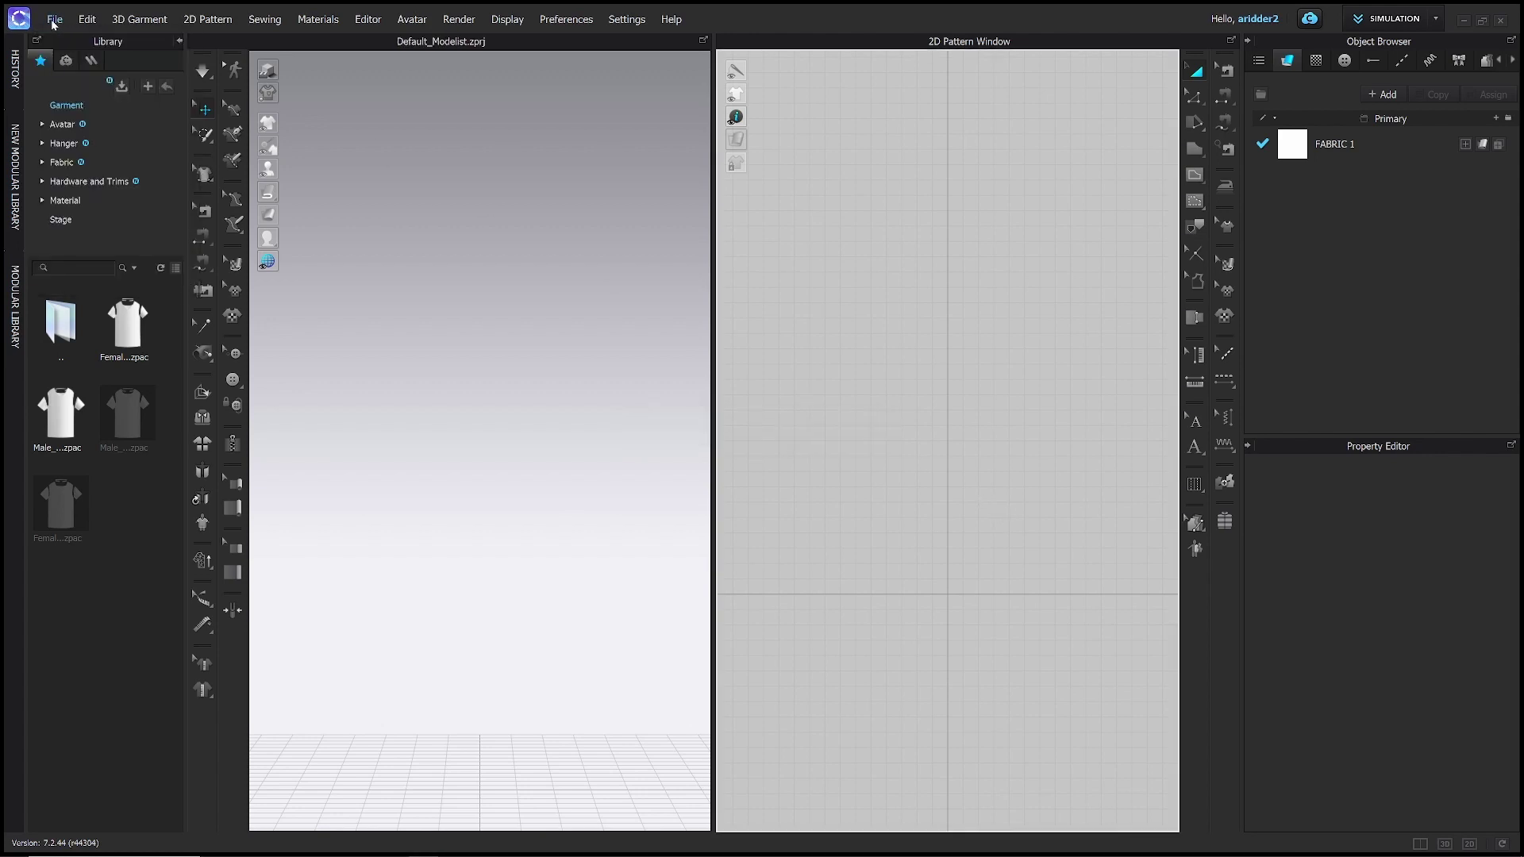
Open the avatar file Rendering_Avatar.avt in the new project.
{"action": "left_click", "coordinate": [54, 21]}
{"action": "mouse_move", "coordinate": [62, 71]}
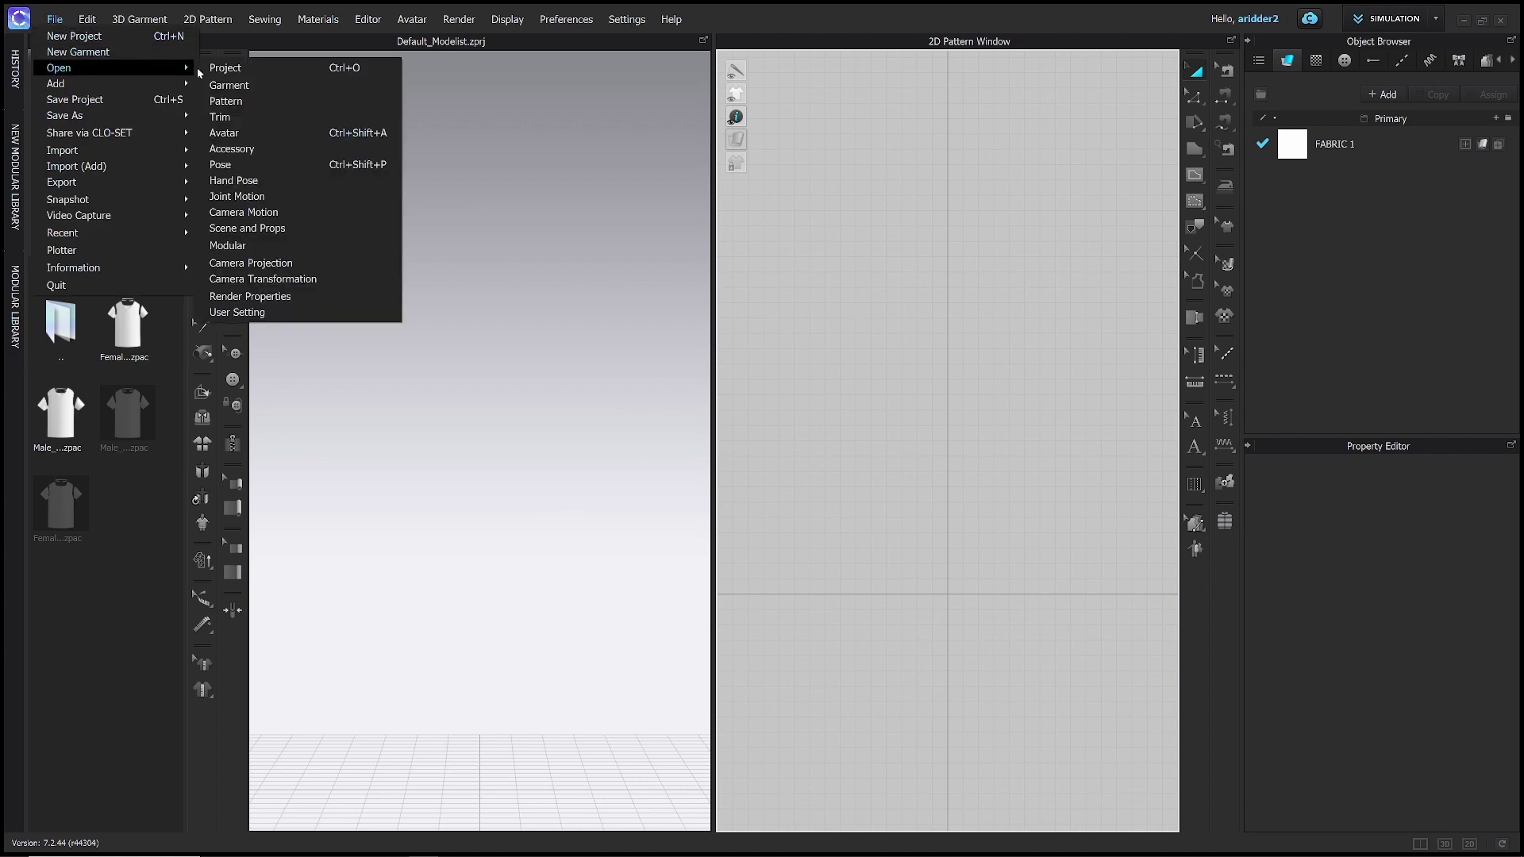
{"action": "left_click", "coordinate": [249, 135]}
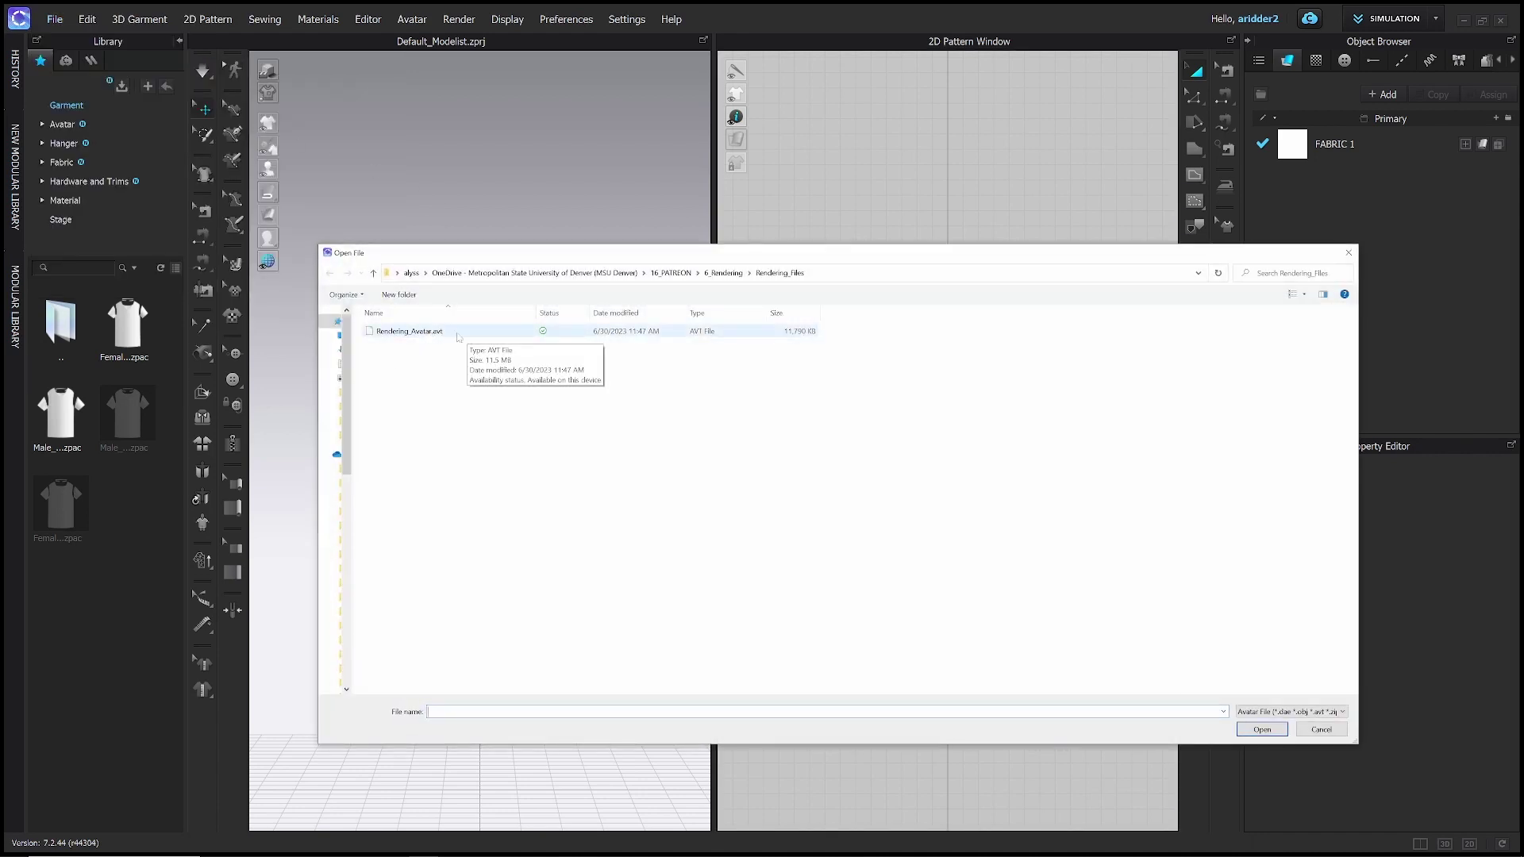
{"action": "double_click", "coordinate": [435, 335]}
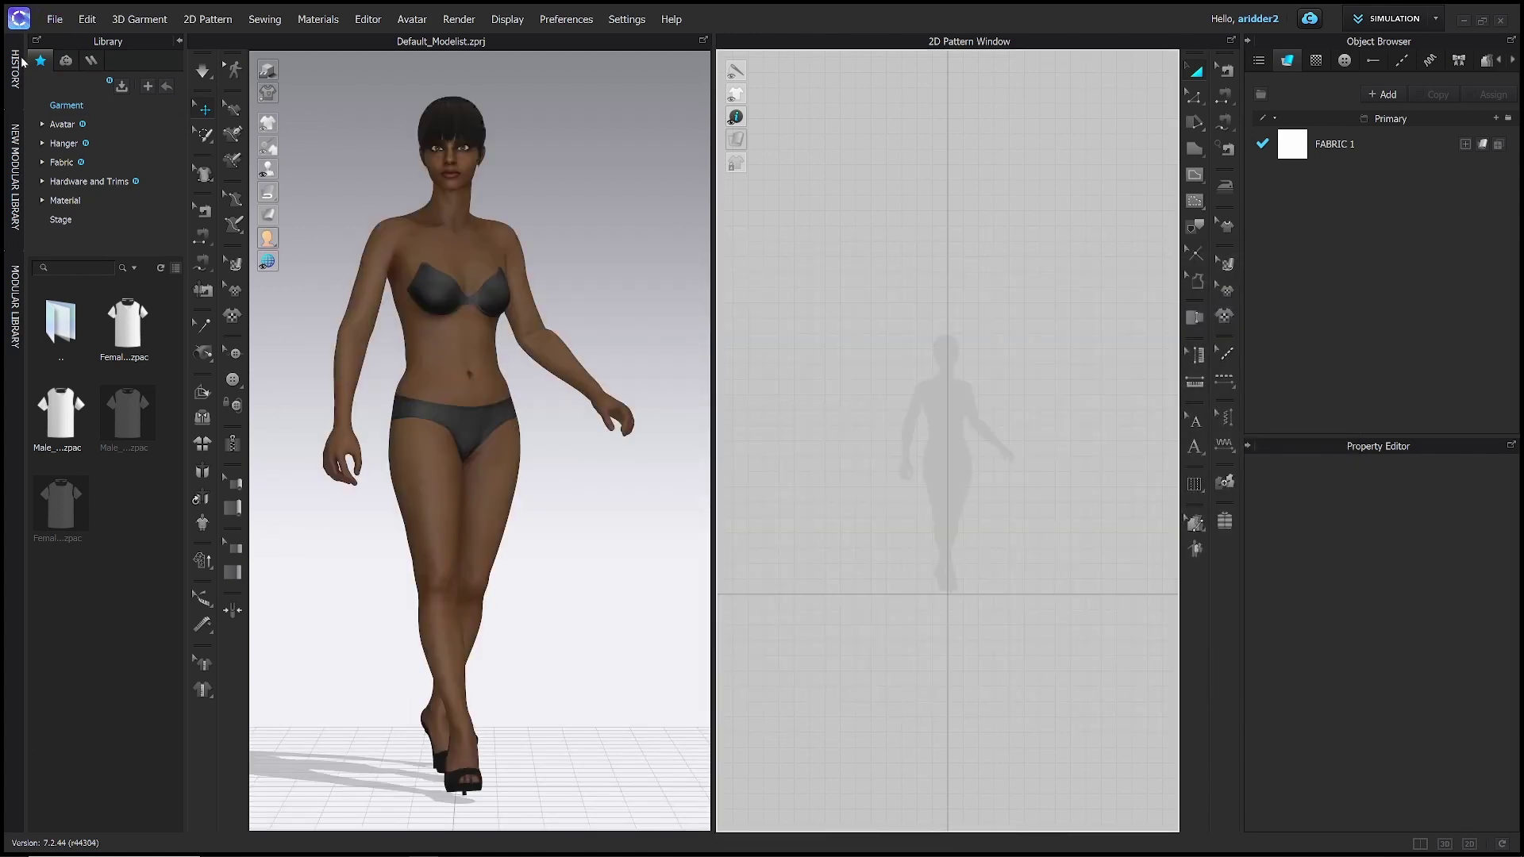
Open the Rendering_Garment garment file, maintaining the current avatar's size and pose.
{"action": "left_click", "coordinate": [56, 21]}
{"action": "mouse_move", "coordinate": [106, 72]}
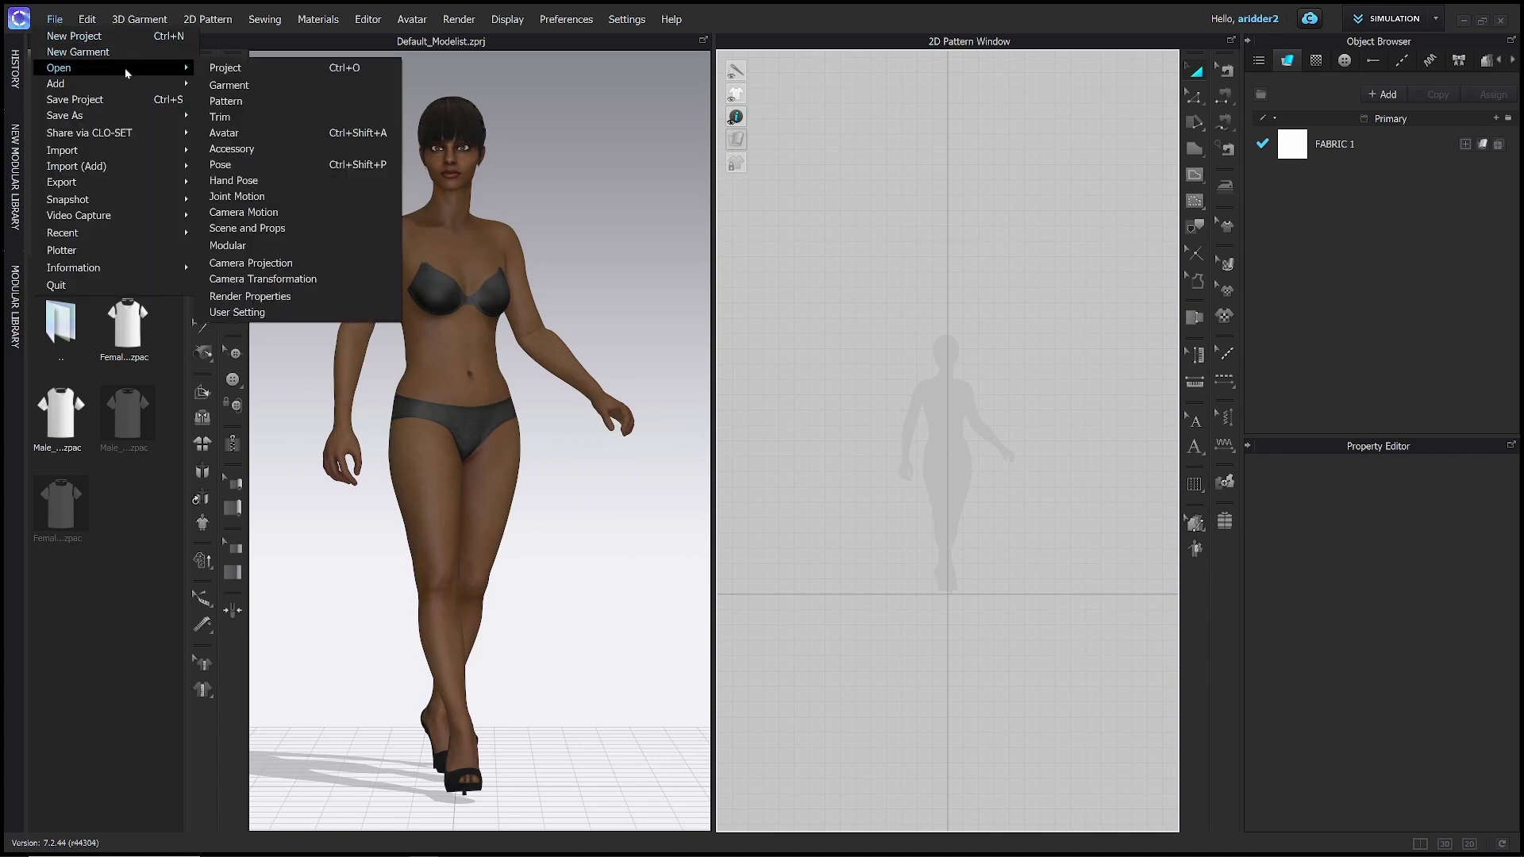
{"action": "left_click", "coordinate": [238, 89]}
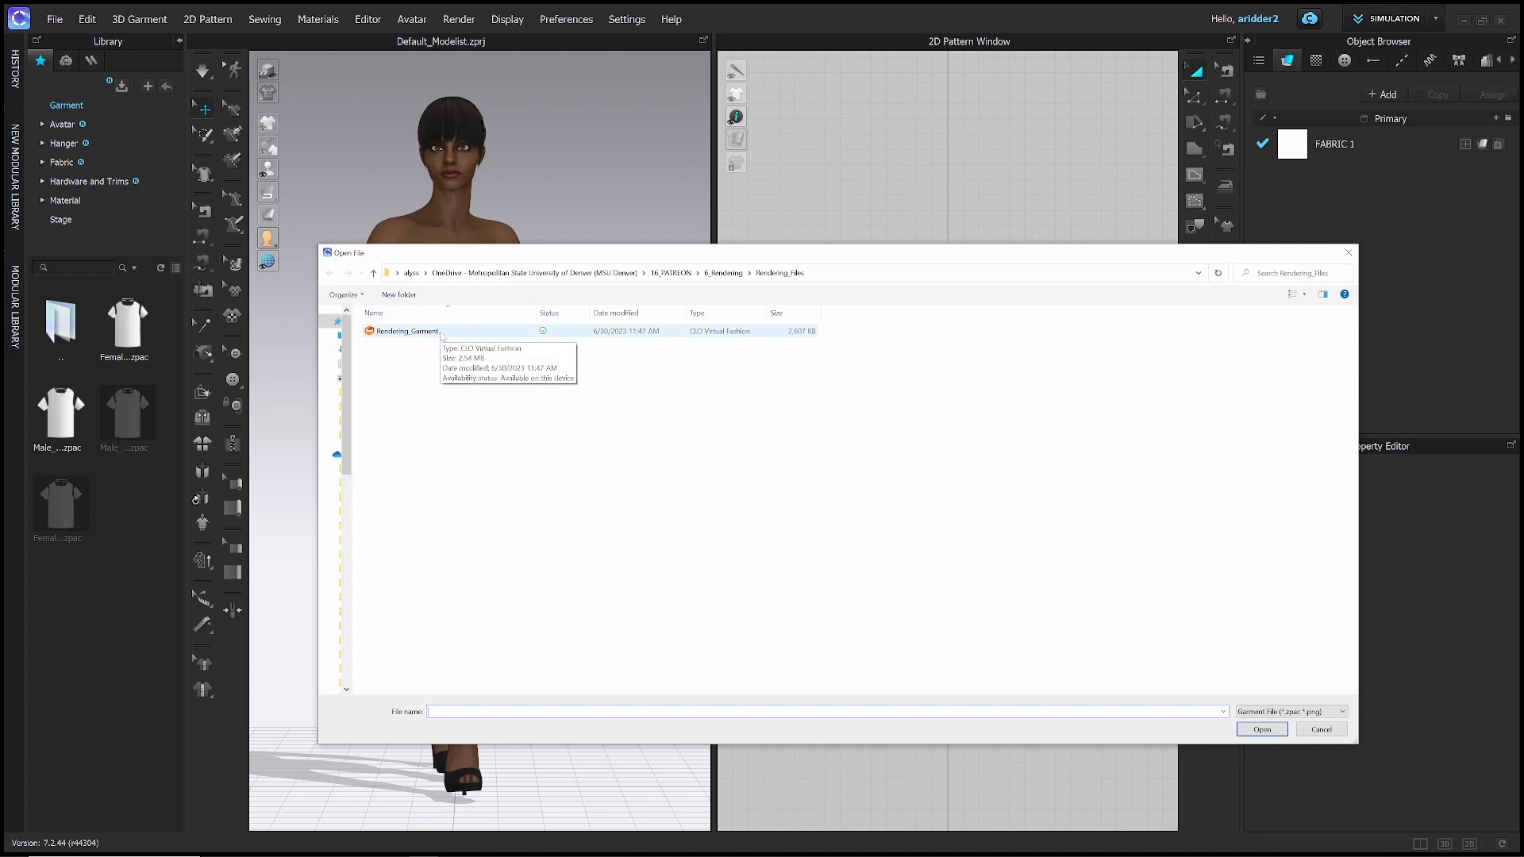
{"action": "double_click", "coordinate": [408, 332]}
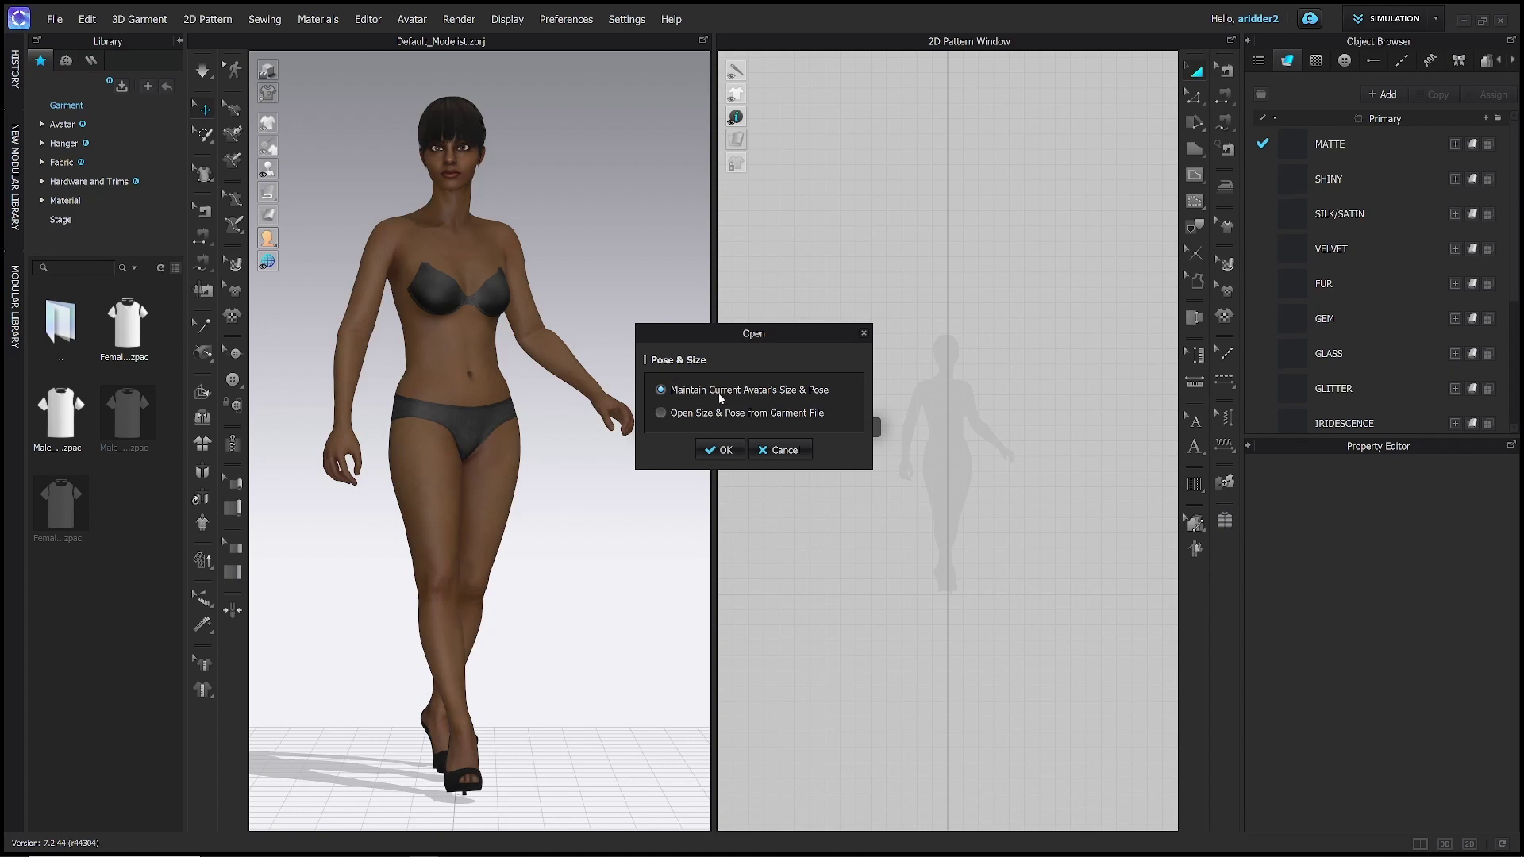
{"action": "left_click", "coordinate": [724, 450]}
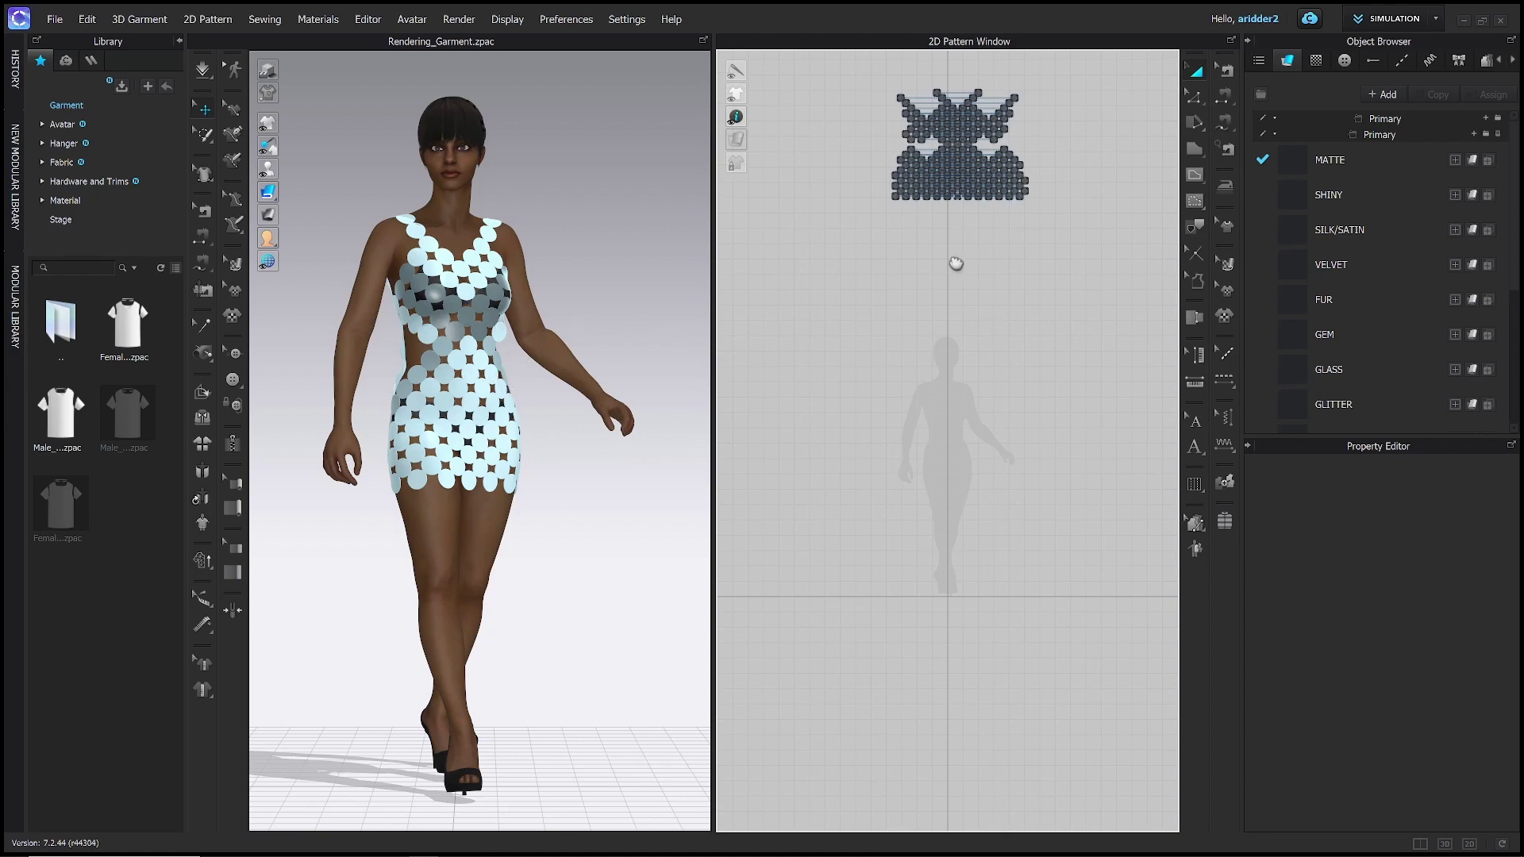
Enlarge the fabric list and inspect which pattern pieces and material type the MATTE fabric uses.
{"action": "right_click_drag", "start_coordinate": [963, 235], "coordinate": [955, 465]}
{"action": "scroll", "coordinate": [952, 381], "scroll_direction": "up", "scroll_amount": 5}
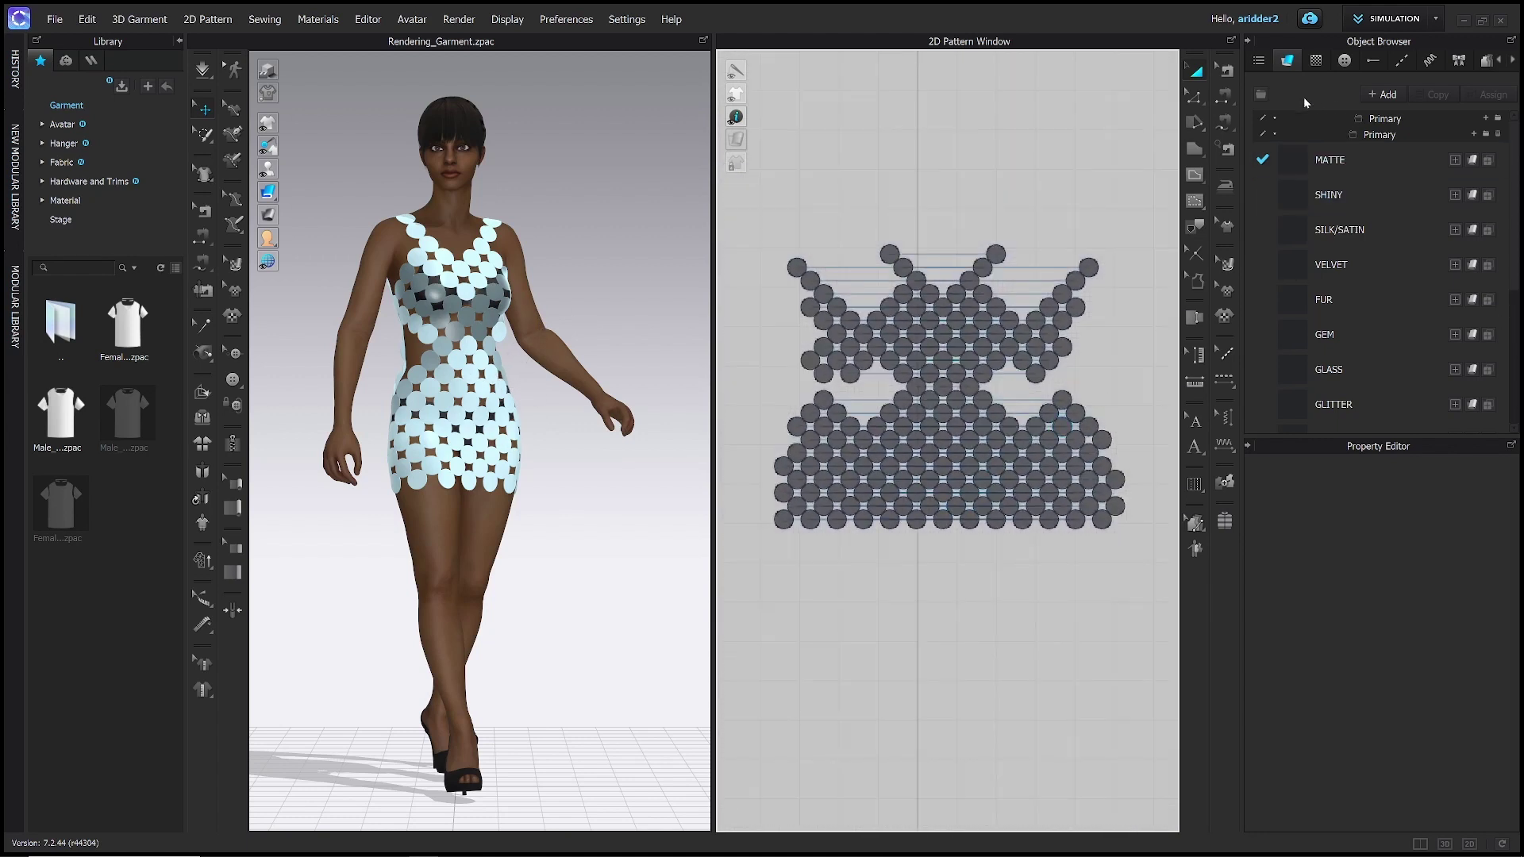
{"action": "left_click_drag", "start_coordinate": [1412, 435], "coordinate": [1412, 592]}
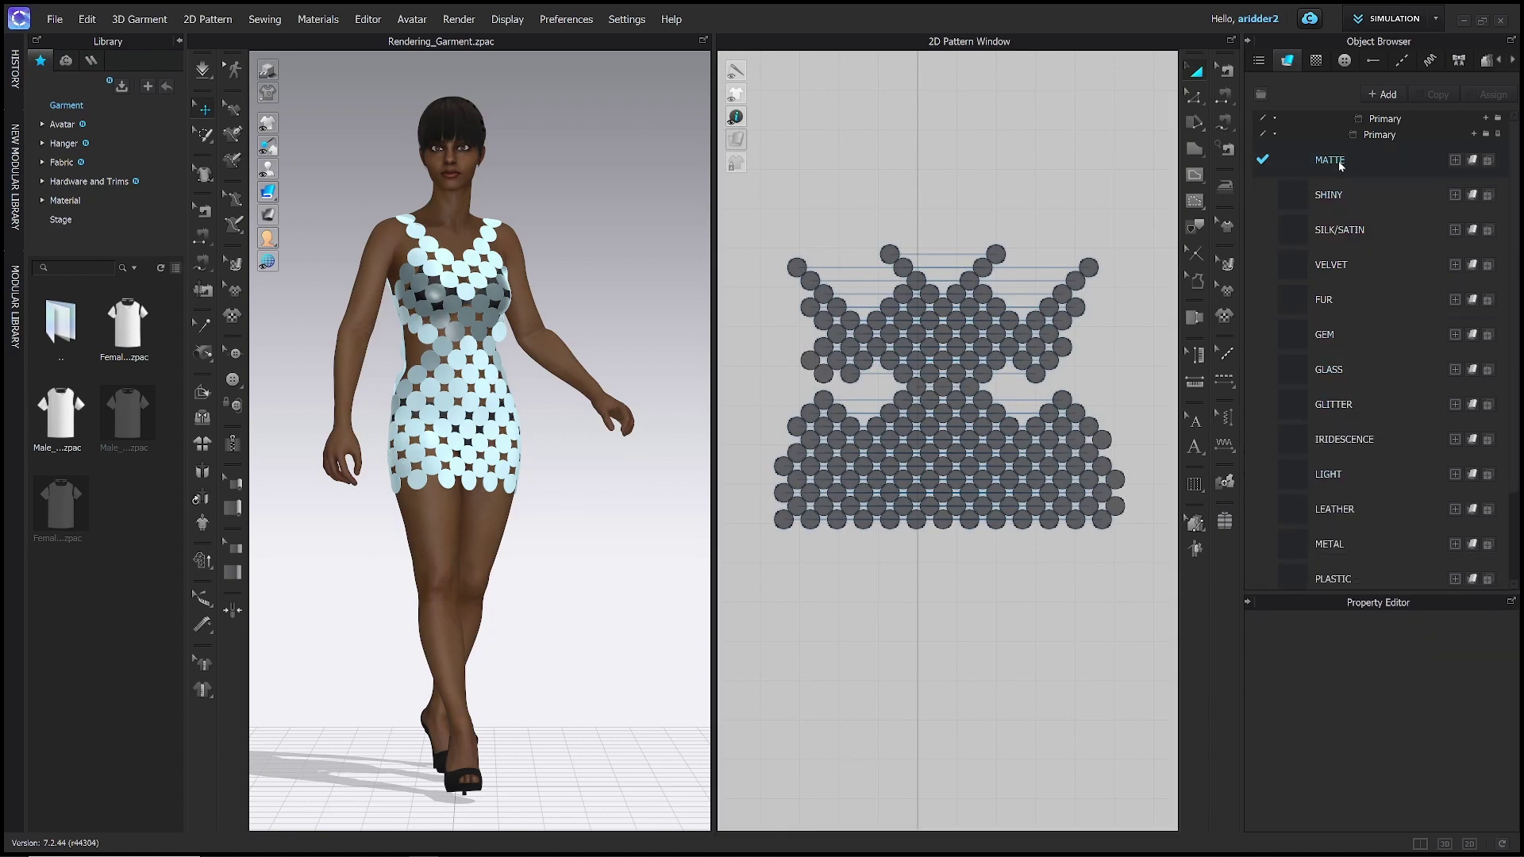
{"action": "left_click", "coordinate": [1341, 196]}
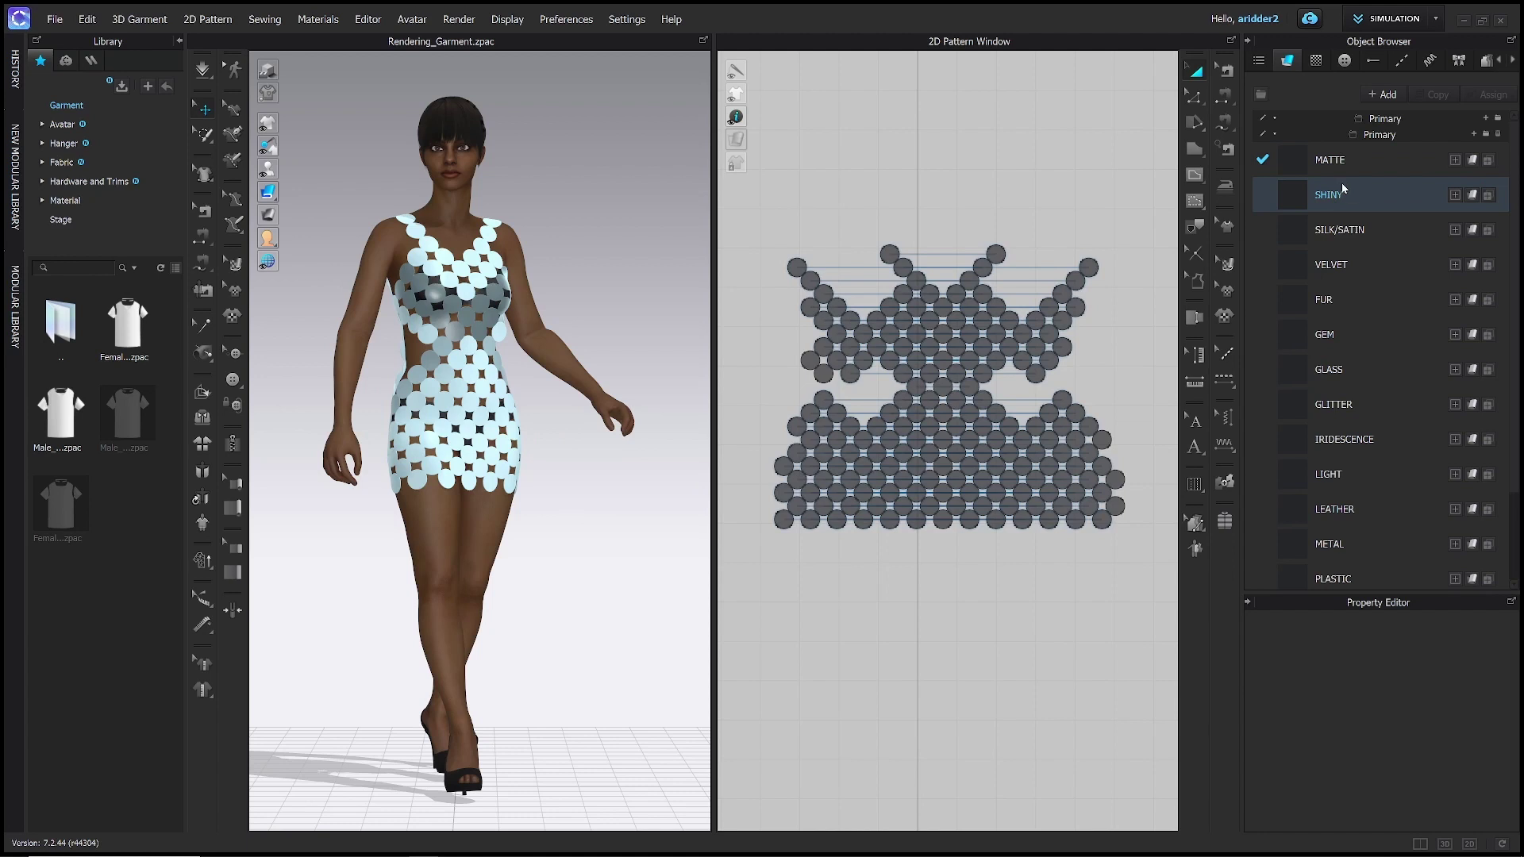
{"action": "left_click", "coordinate": [1329, 155]}
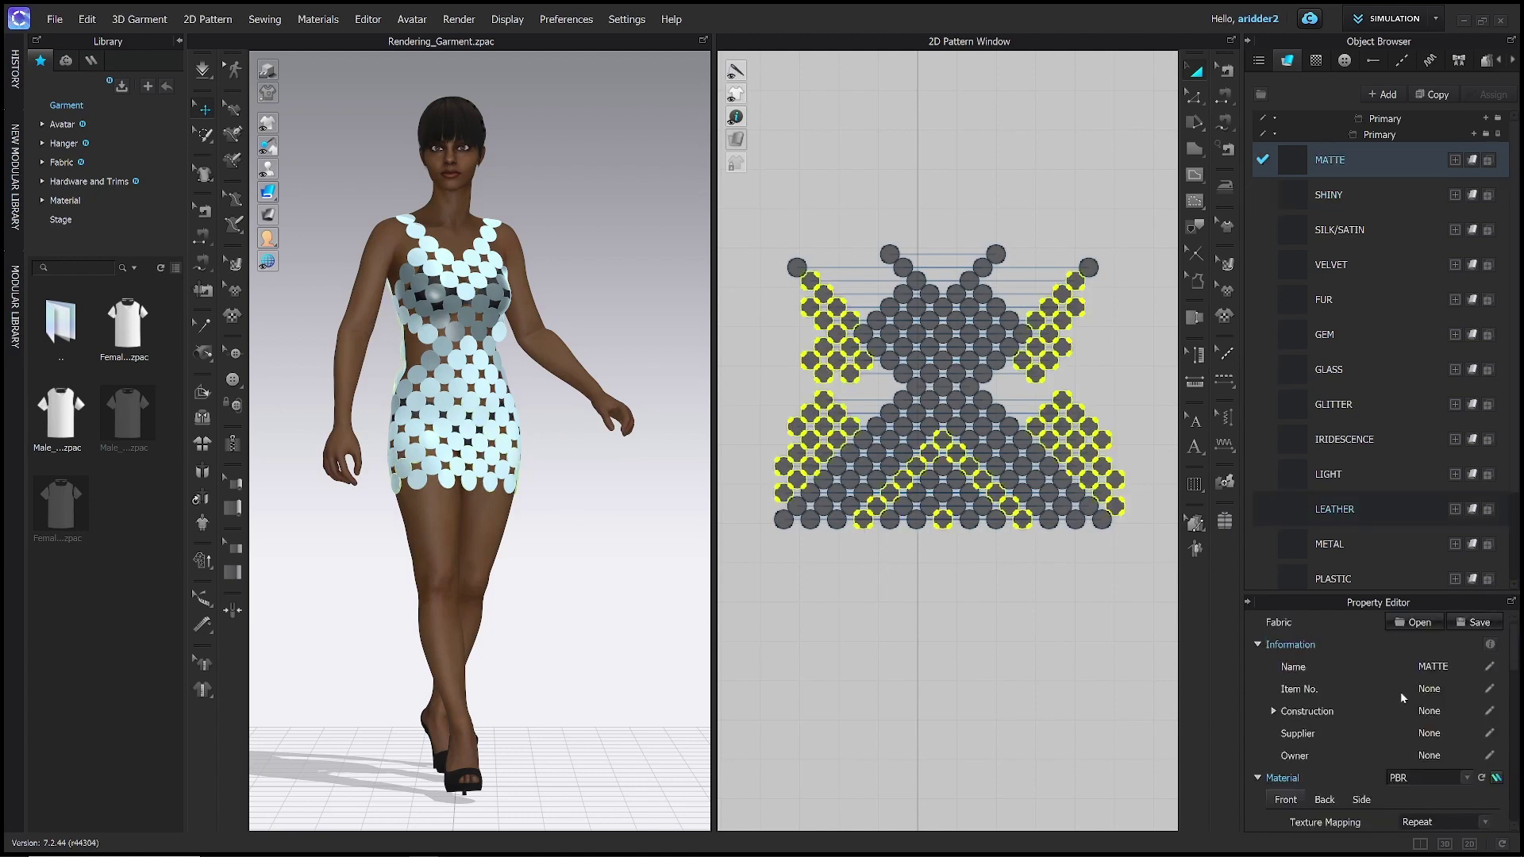
{"action": "scroll", "coordinate": [1516, 677], "scroll_direction": "down", "scroll_amount": 3}
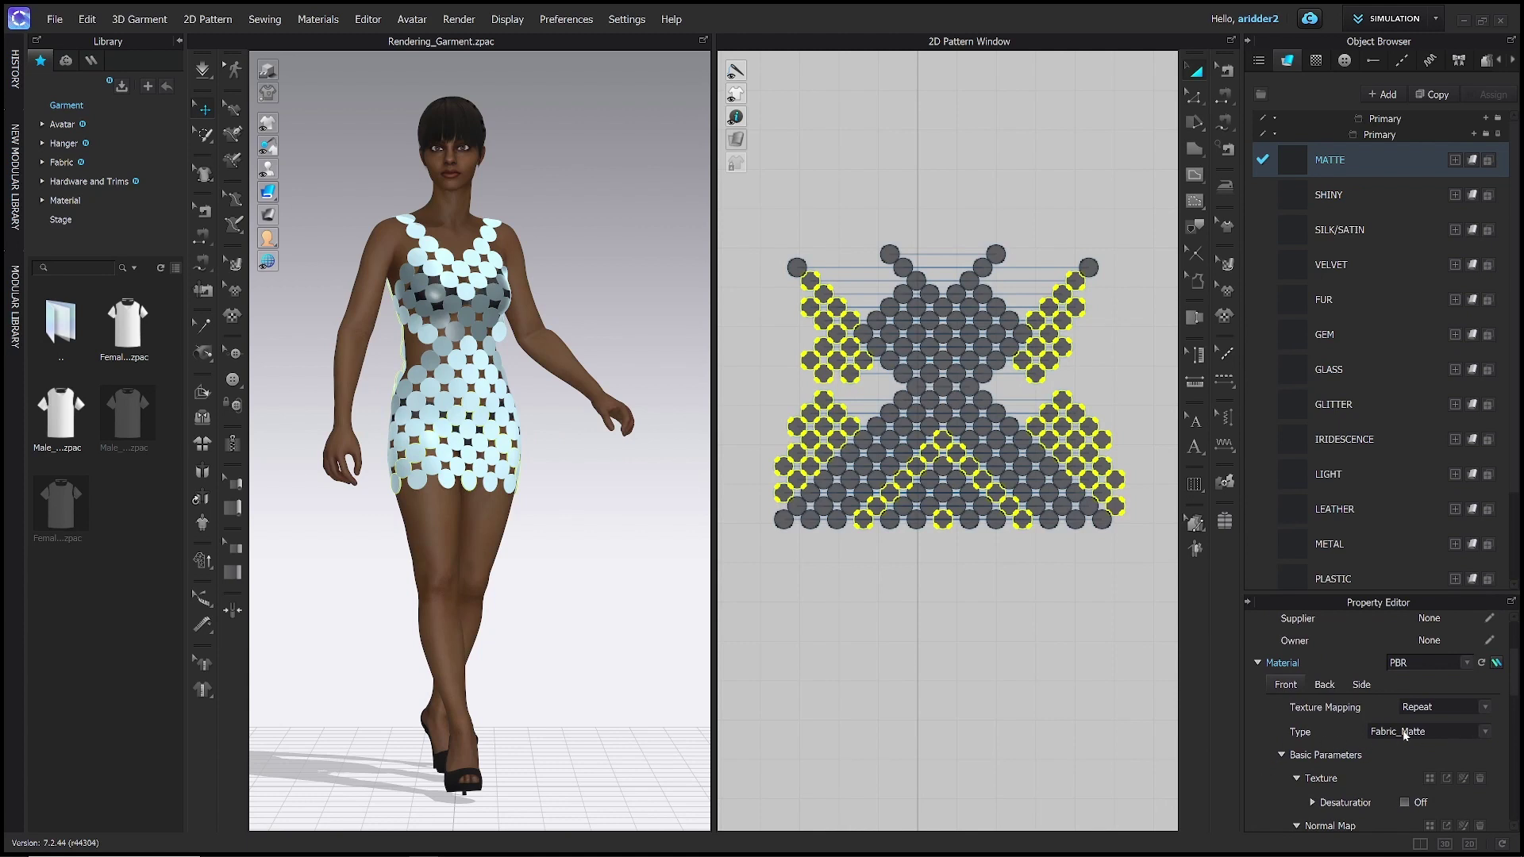
Go through the remaining fabrics from SHINY onward, checking each one's material type and assigned pattern pieces, and return to MATTE.
{"action": "left_click", "coordinate": [1350, 196]}
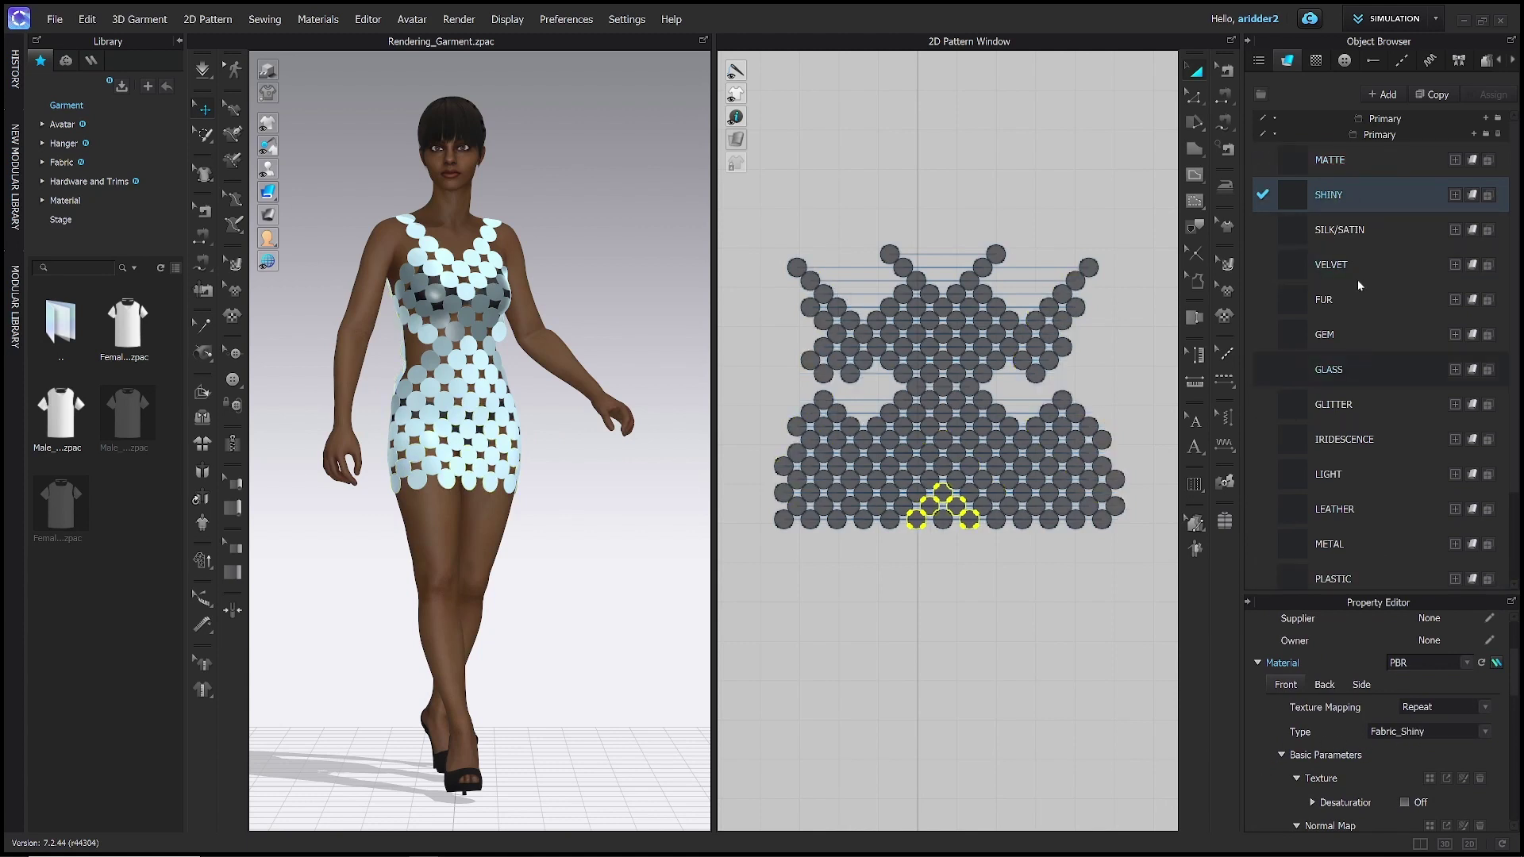
{"action": "left_click", "coordinate": [1345, 230]}
{"action": "left_click", "coordinate": [1346, 266]}
{"action": "left_click", "coordinate": [1345, 300]}
{"action": "left_click", "coordinate": [1340, 335]}
{"action": "left_click", "coordinate": [1339, 370]}
{"action": "left_click", "coordinate": [1339, 405]}
{"action": "left_click", "coordinate": [1337, 440]}
{"action": "left_click", "coordinate": [1335, 476]}
{"action": "left_click", "coordinate": [1335, 511]}
{"action": "left_click", "coordinate": [1338, 545]}
{"action": "scroll", "coordinate": [1334, 532], "scroll_direction": "down", "scroll_amount": 1}
{"action": "left_click", "coordinate": [1331, 512]}
{"action": "left_click", "coordinate": [1338, 547]}
{"action": "left_click", "coordinate": [1345, 231]}
{"action": "scroll", "coordinate": [1345, 231], "scroll_direction": "up", "scroll_amount": 1}
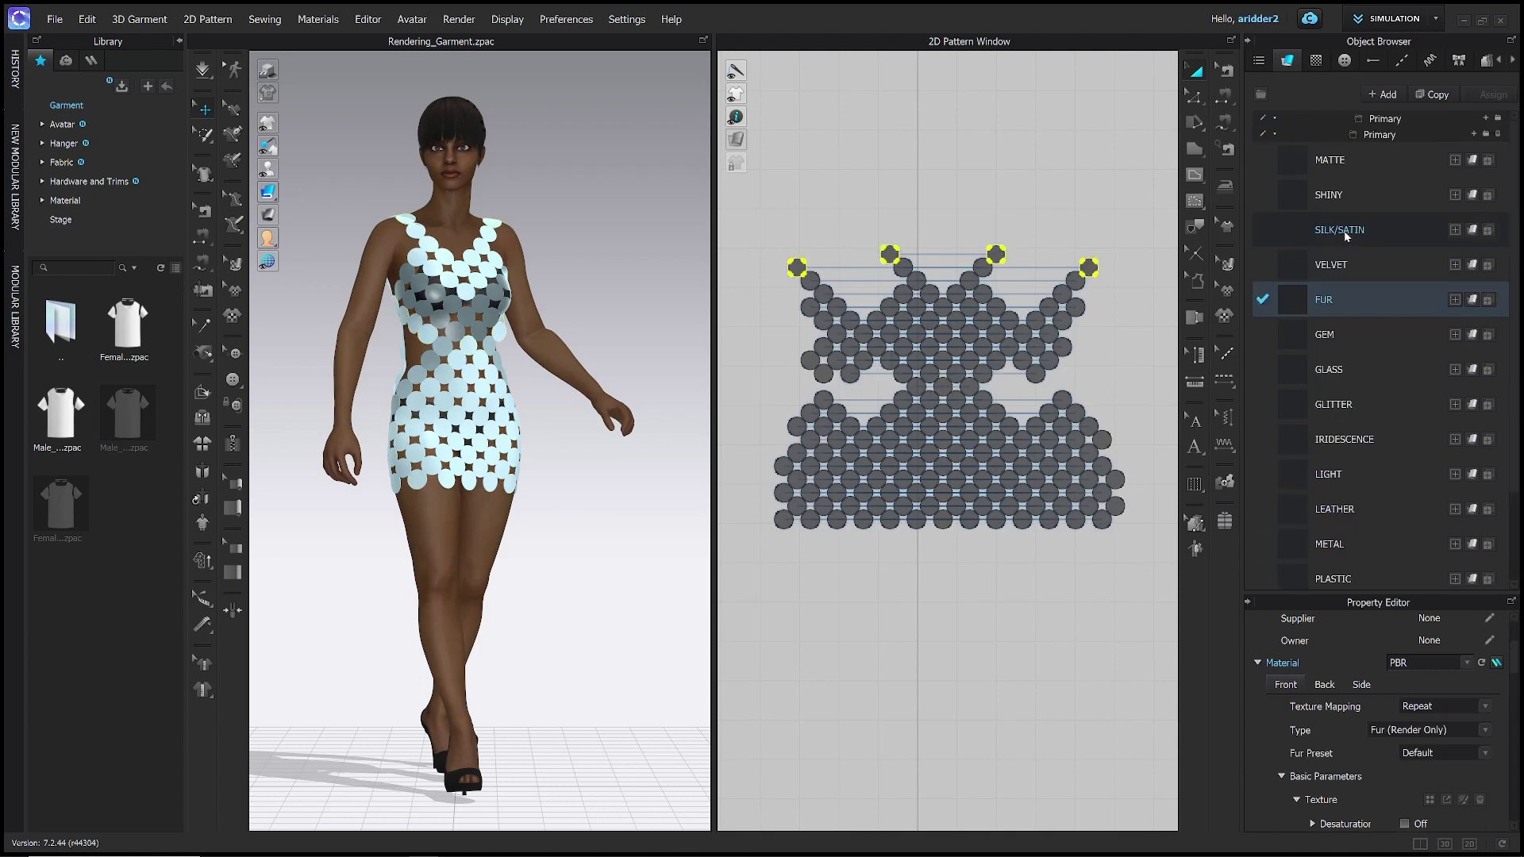
{"action": "left_click", "coordinate": [1341, 161]}
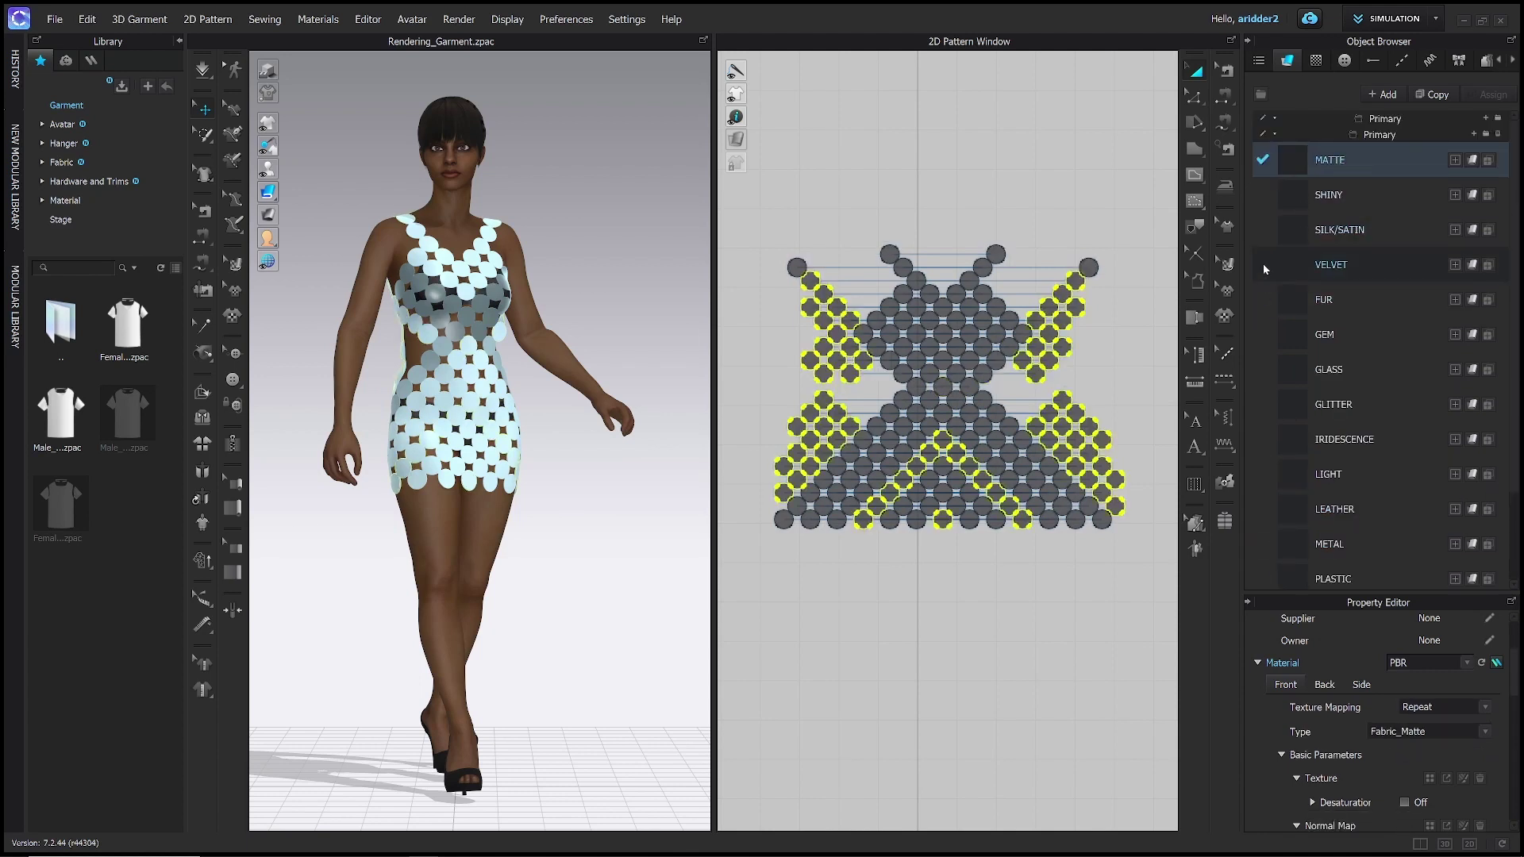
Examine the dressed avatar from several angles and review the material types available for the MATTE fabric, leaving its type as is.
{"action": "right_click_drag", "start_coordinate": [695, 349], "coordinate": [645, 342]}
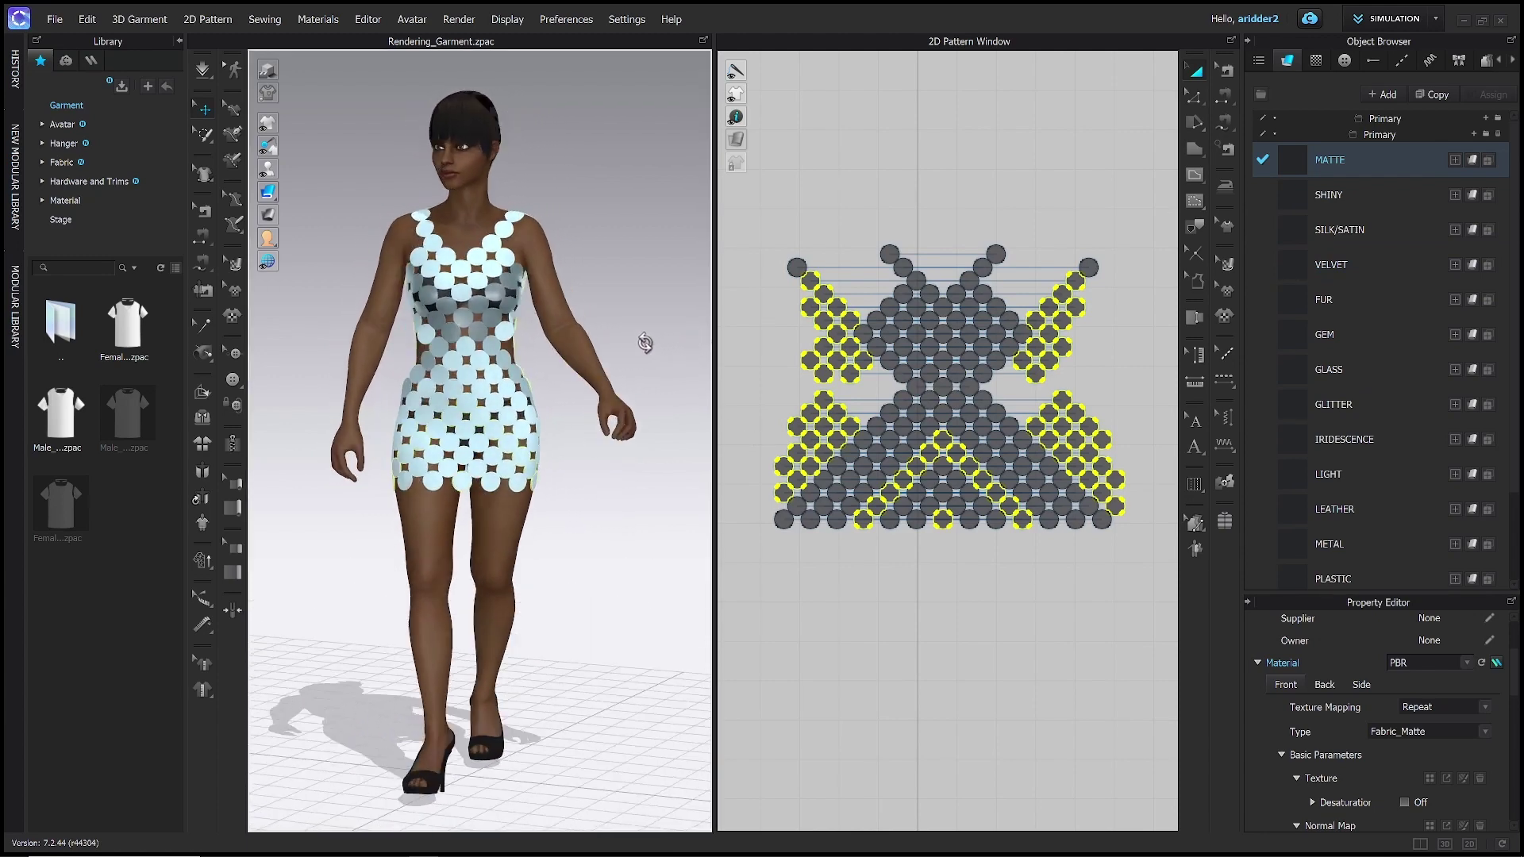
{"action": "right_click_drag", "start_coordinate": [433, 384], "coordinate": [479, 322]}
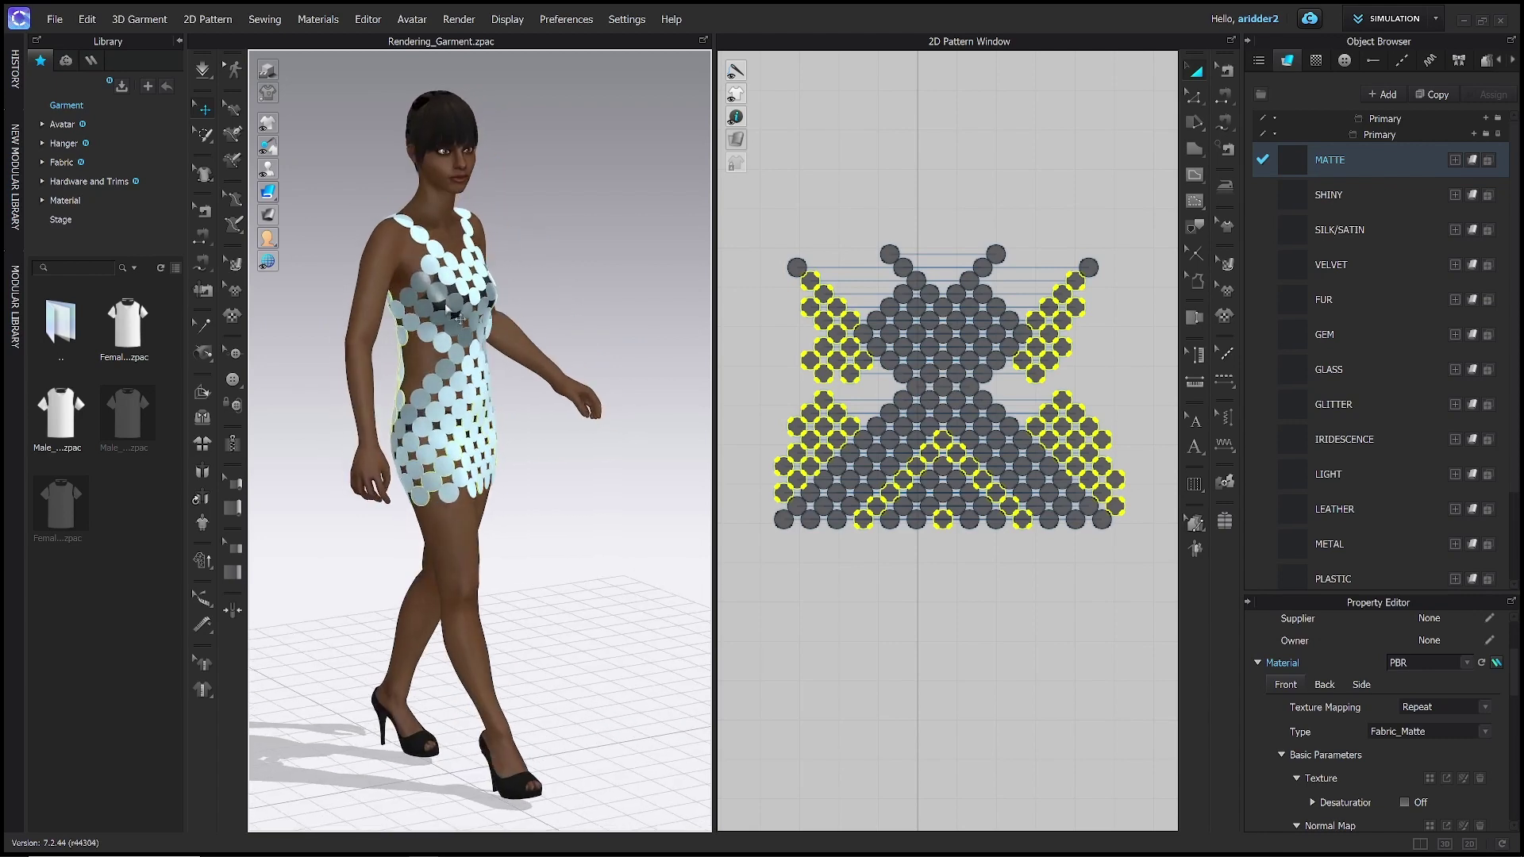
{"action": "mouse_move", "coordinate": [483, 471]}
{"action": "right_mouse_down"}
{"action": "mouse_move", "coordinate": [467, 447]}
{"action": "mouse_move", "coordinate": [481, 453]}
{"action": "right_mouse_up"}
{"action": "middle_click_drag", "start_coordinate": [494, 443], "coordinate": [565, 458]}
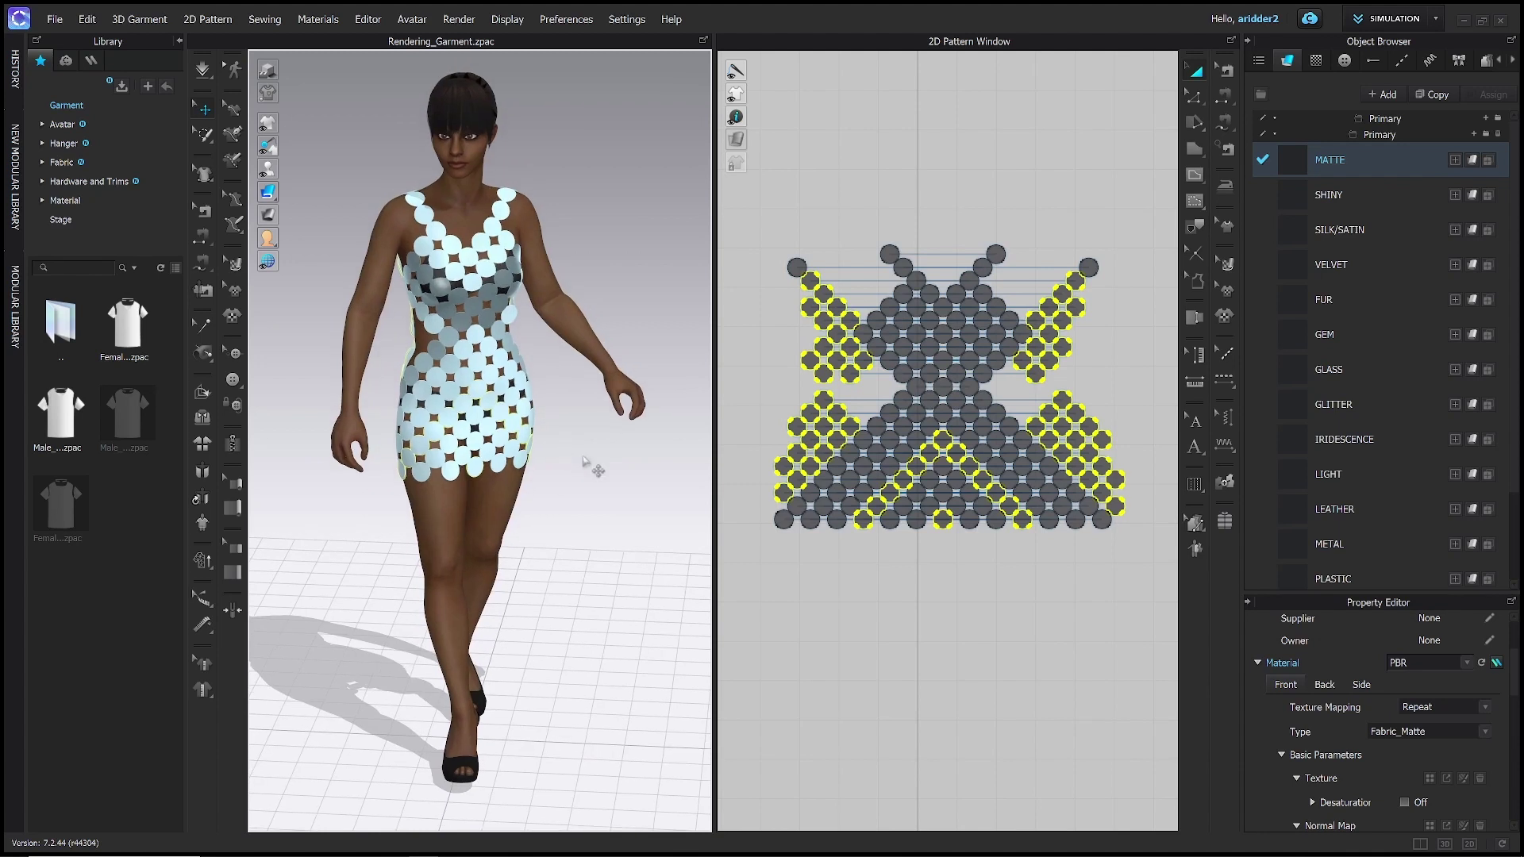
{"action": "left_click", "coordinate": [1485, 732]}
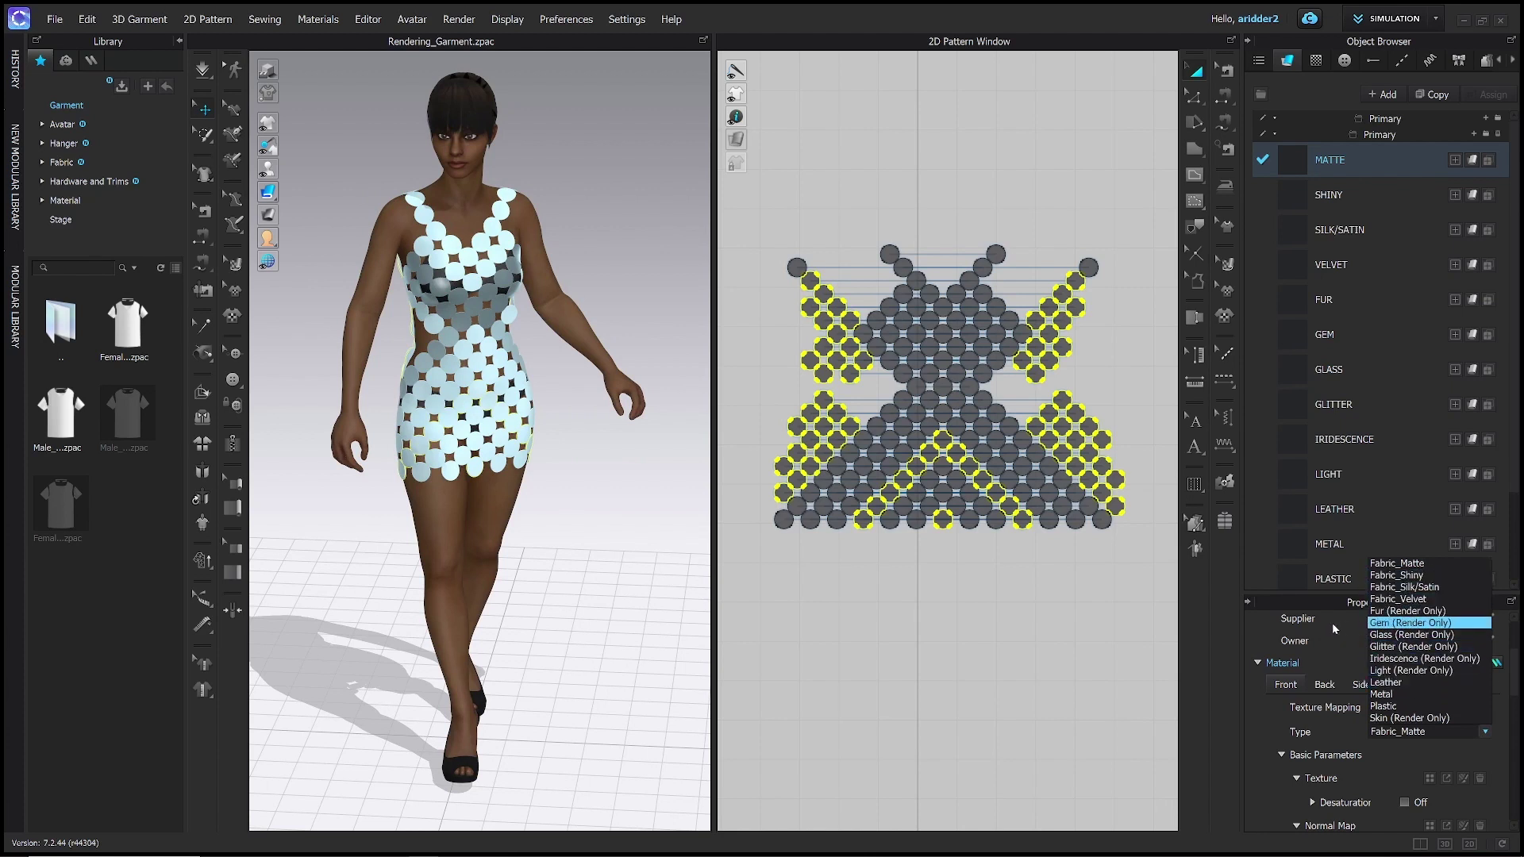
{"action": "left_click", "coordinate": [1254, 627]}
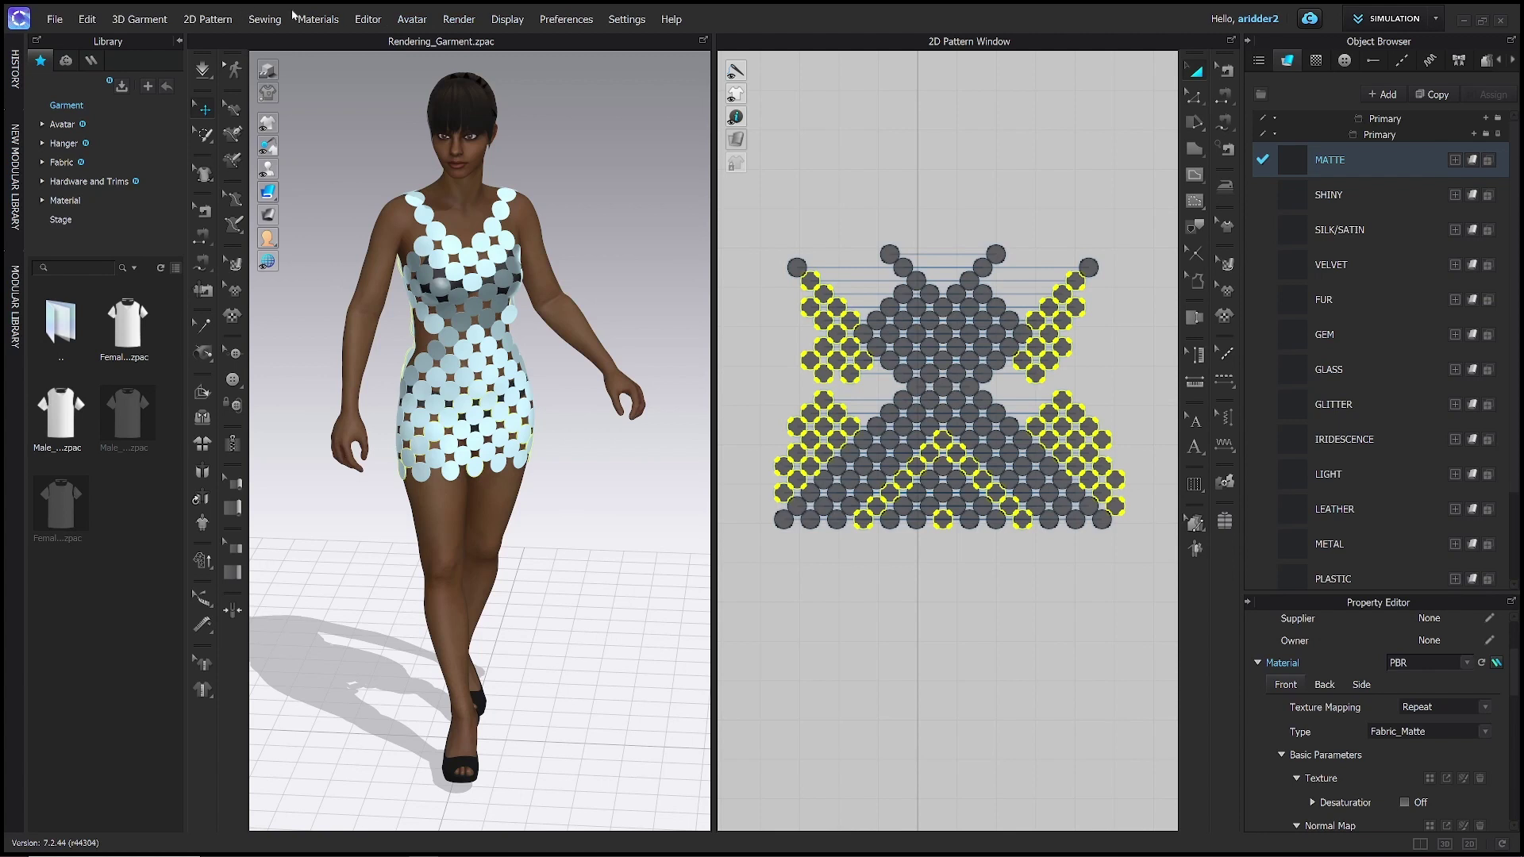
Open the Render window and start the interactive render of the garment.
{"action": "left_click", "coordinate": [463, 20]}
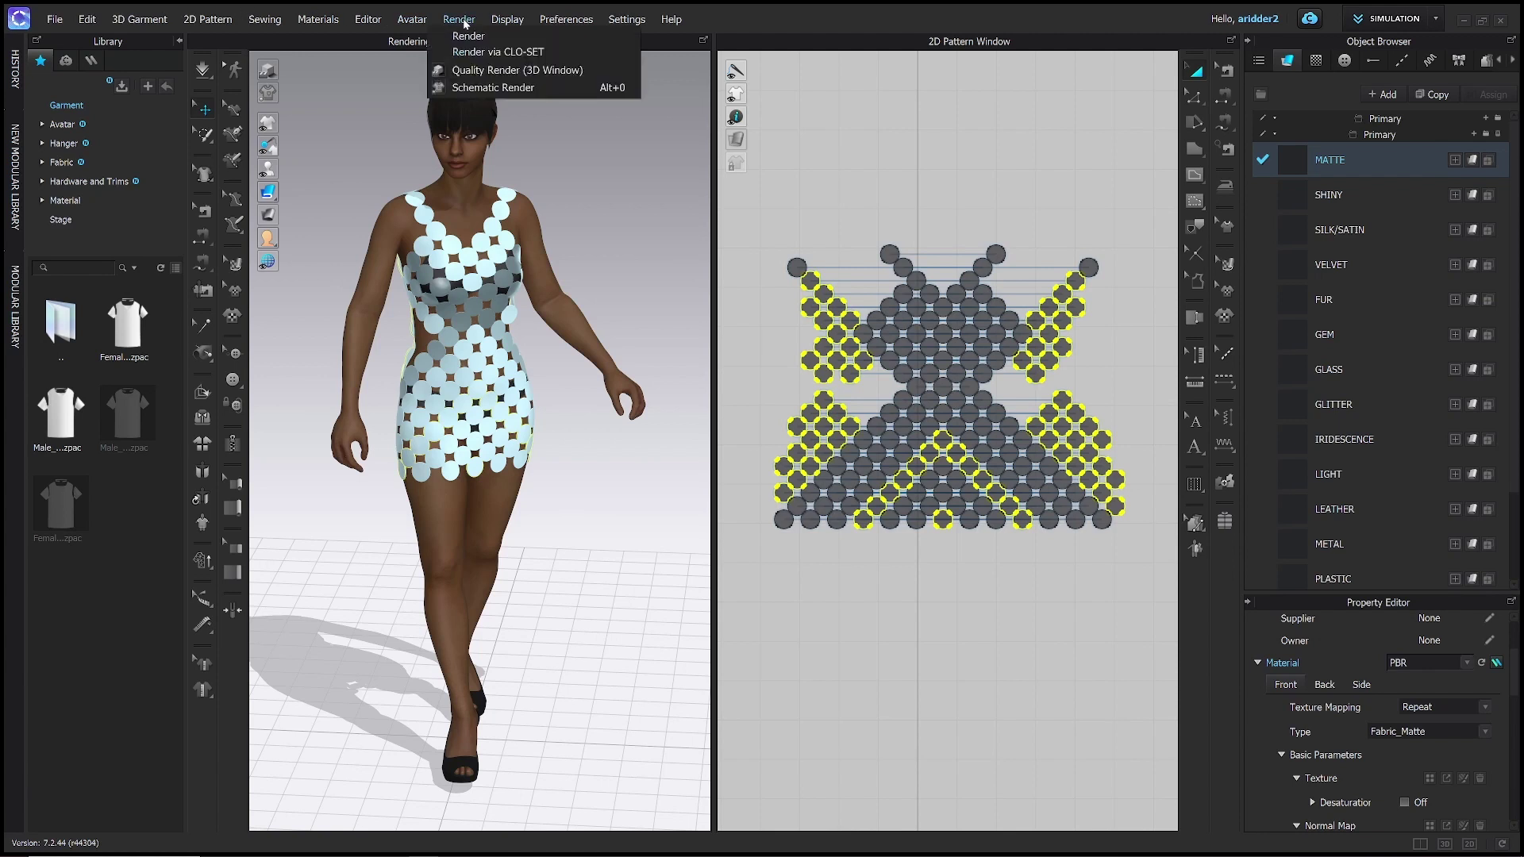
{"action": "left_click", "coordinate": [498, 37]}
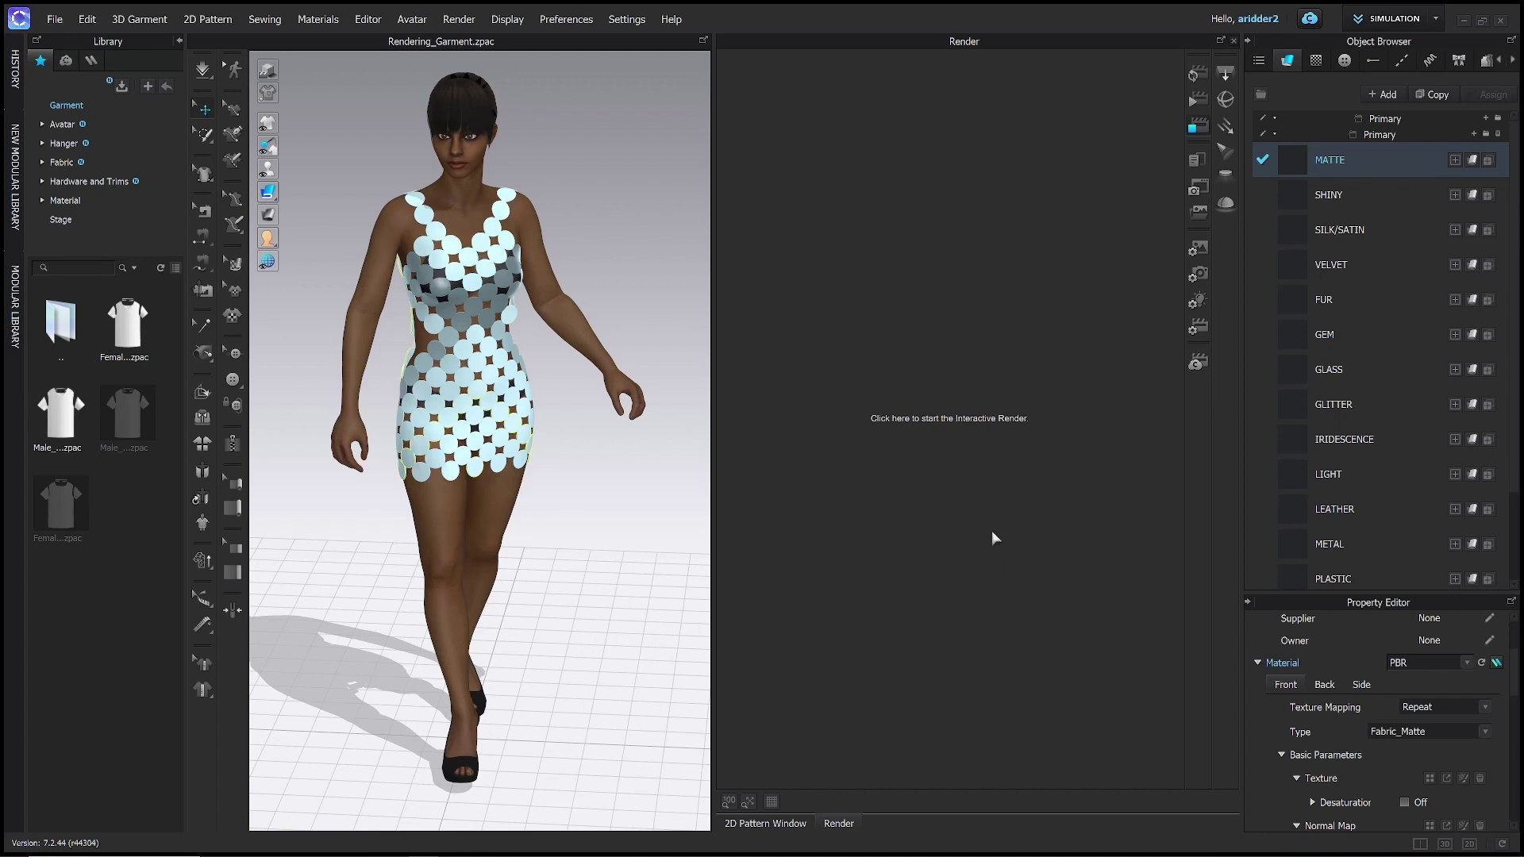
{"action": "left_click", "coordinate": [956, 408]}
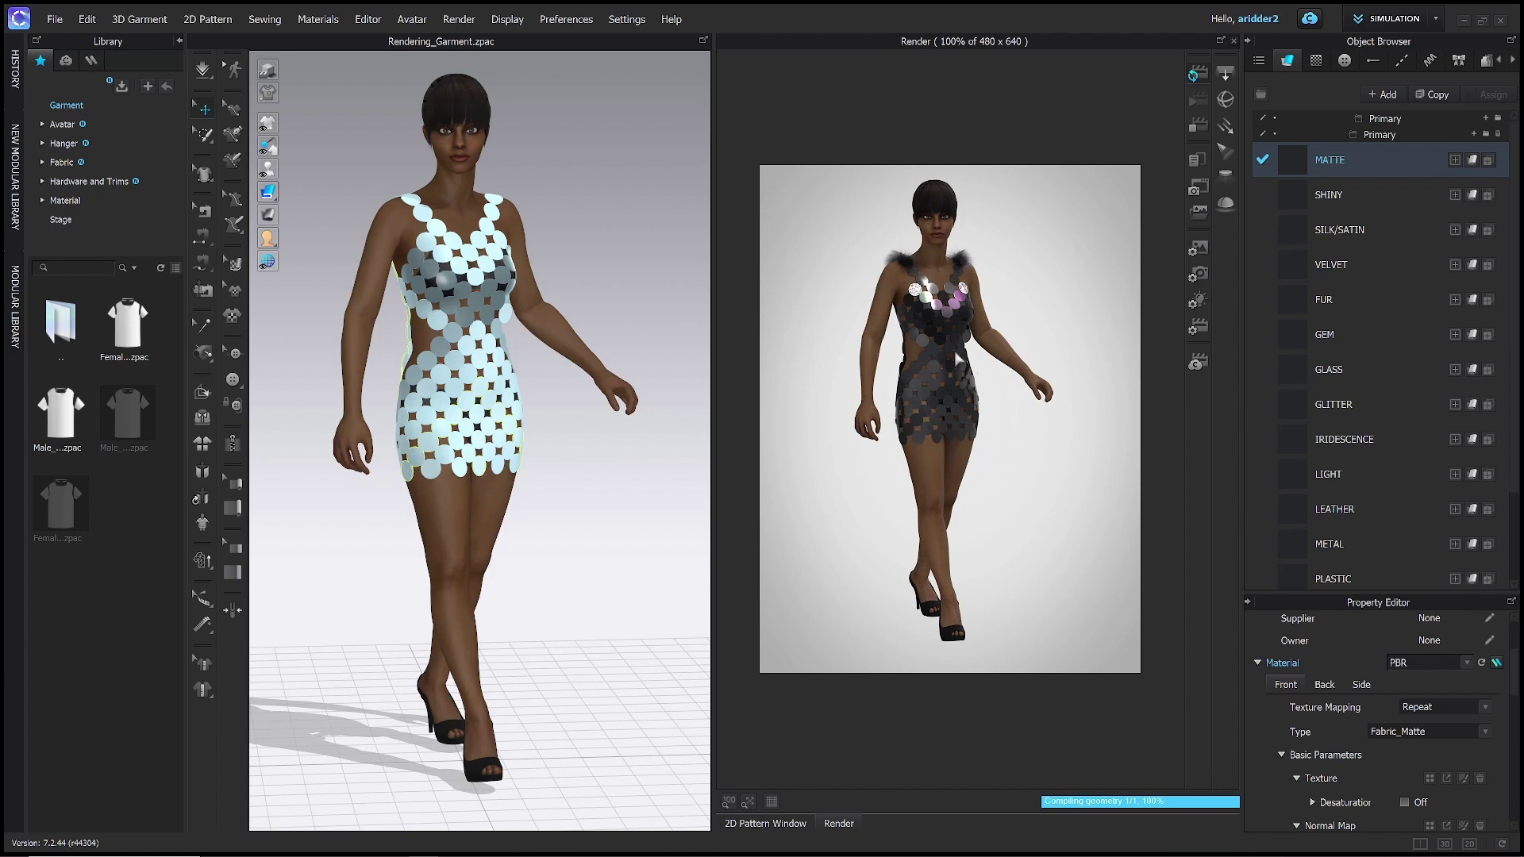
Enlarge the property area, show the scene hierarchy, and expand Environment and Camera to examine how the default camera relates to the render view.
{"action": "mouse_move", "coordinate": [272, 195]}
{"action": "left_click_drag", "start_coordinate": [1368, 592], "coordinate": [1369, 519]}
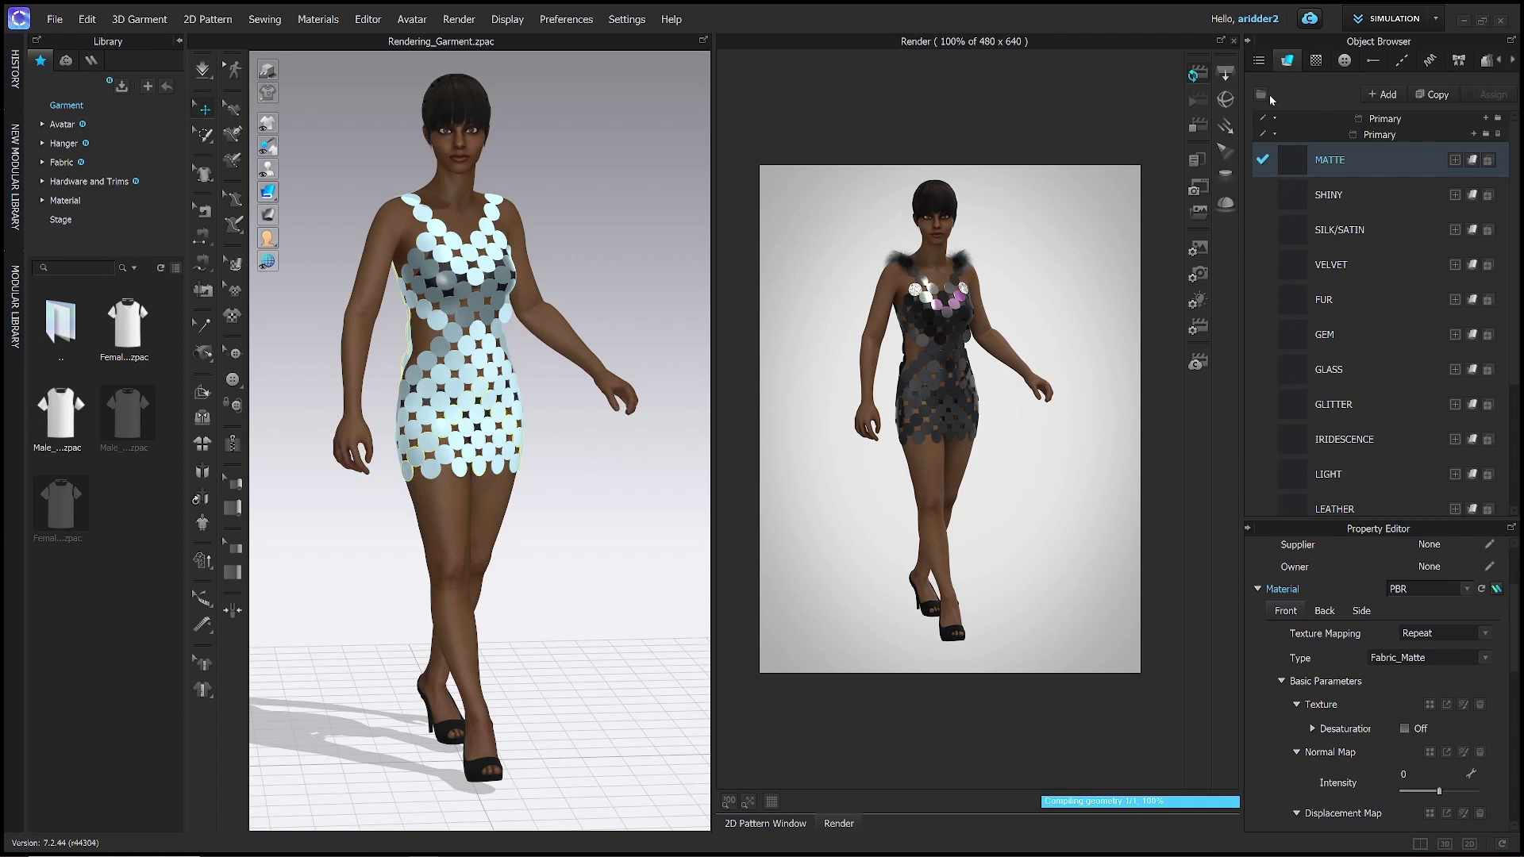
{"action": "key", "text": "ctrl+2"}
{"action": "mouse_move", "coordinate": [1268, 46]}
{"action": "left_mouse_down"}
{"action": "mouse_move", "coordinate": [1251, 54]}
{"action": "mouse_move", "coordinate": [1253, 86]}
{"action": "mouse_move", "coordinate": [1277, 65]}
{"action": "mouse_move", "coordinate": [1263, 45]}
{"action": "left_mouse_up"}
{"action": "key", "text": "Escape"}
{"action": "left_click", "coordinate": [1259, 62]}
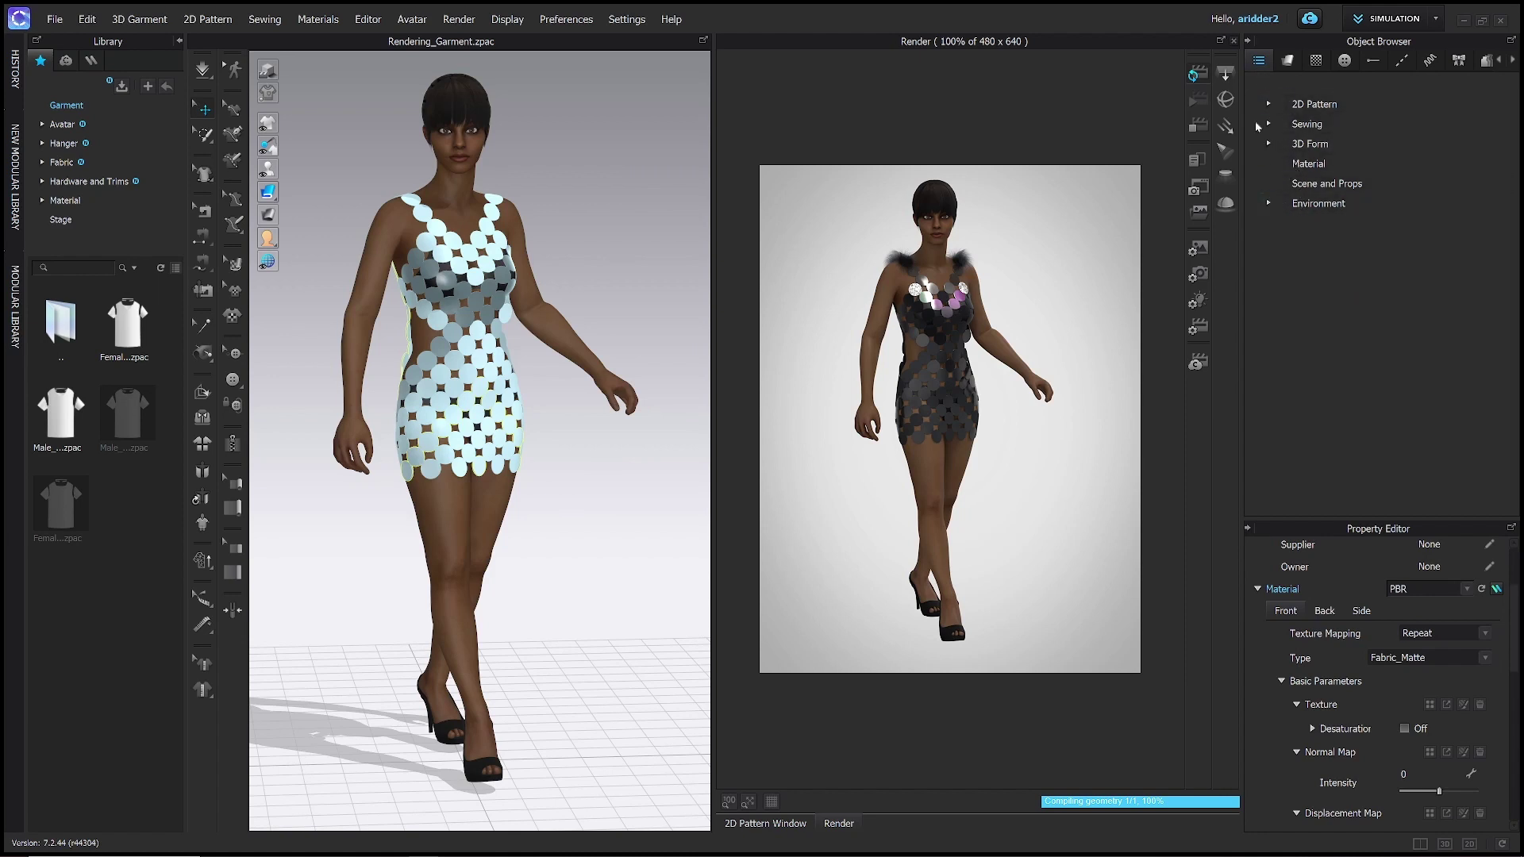
{"action": "left_click", "coordinate": [1267, 204]}
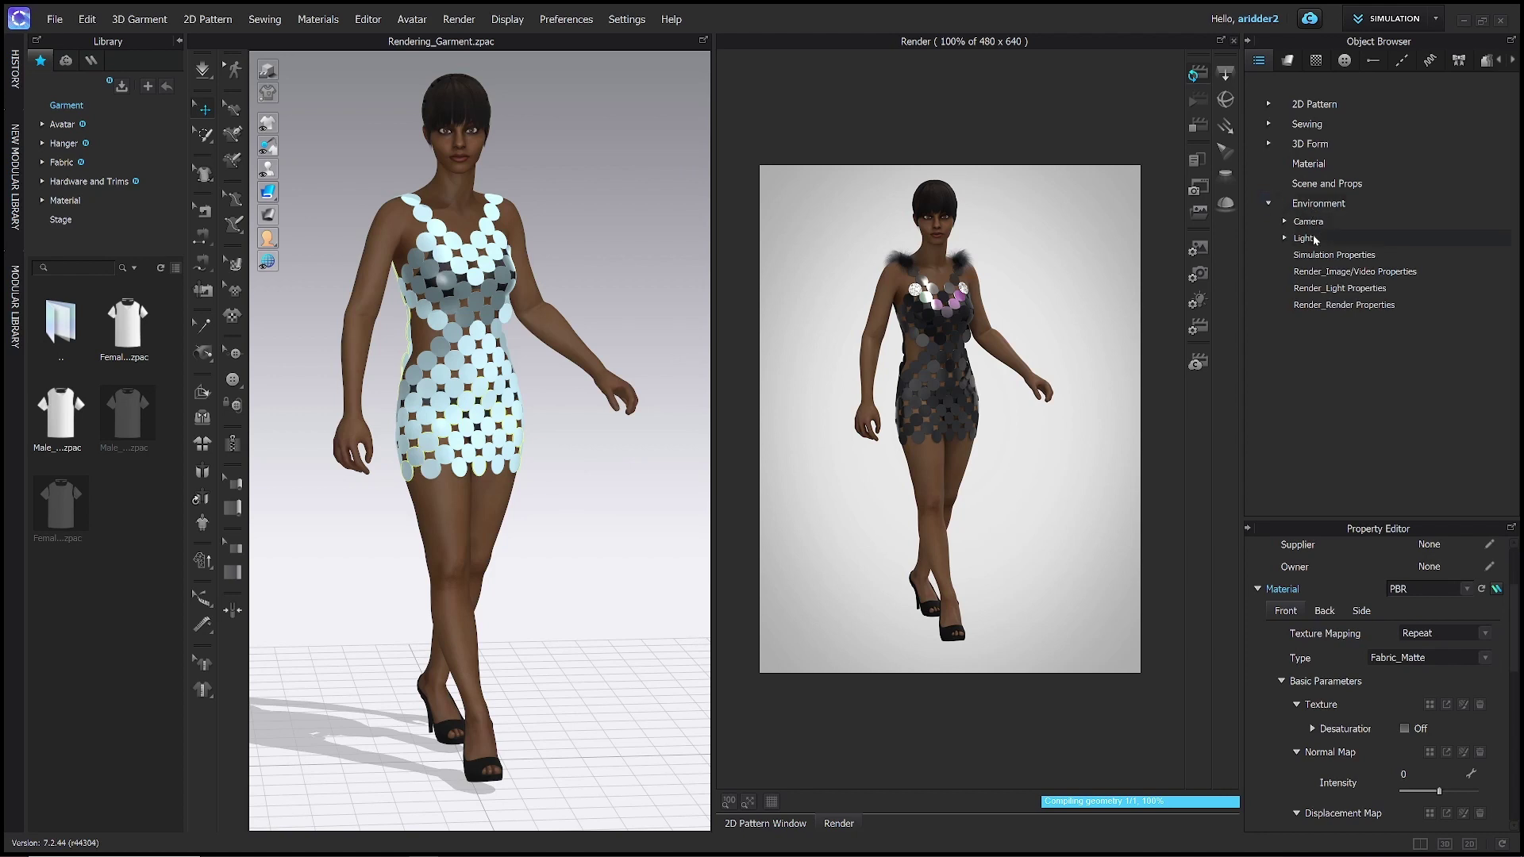
{"action": "left_click", "coordinate": [1285, 222]}
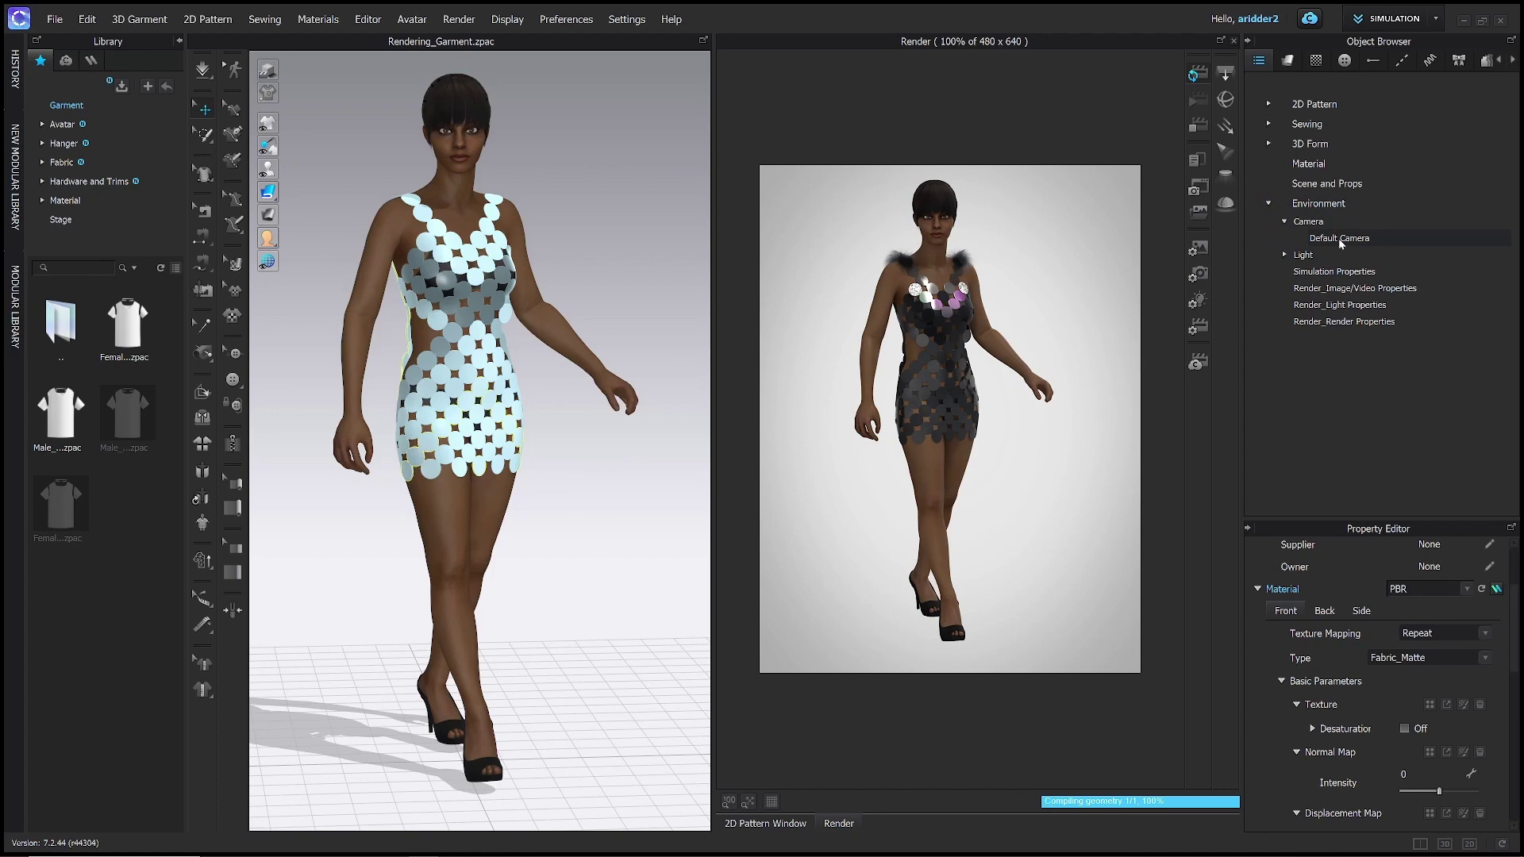
{"action": "right_click_drag", "start_coordinate": [639, 266], "coordinate": [604, 266]}
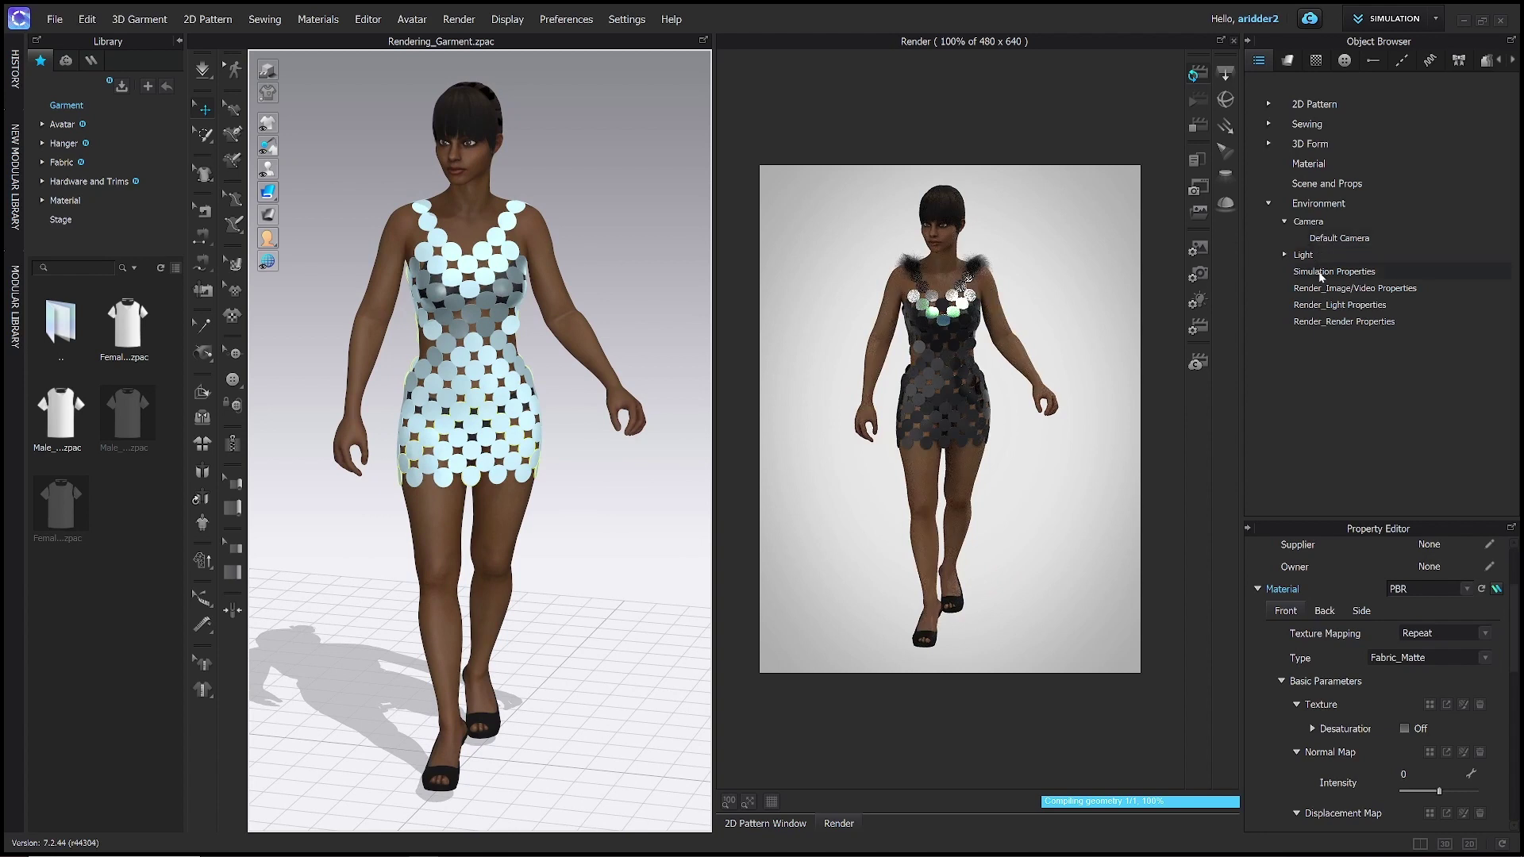
Expand the scene's Light entries to examine the 3D lights and the render lights.
{"action": "left_click", "coordinate": [1285, 254]}
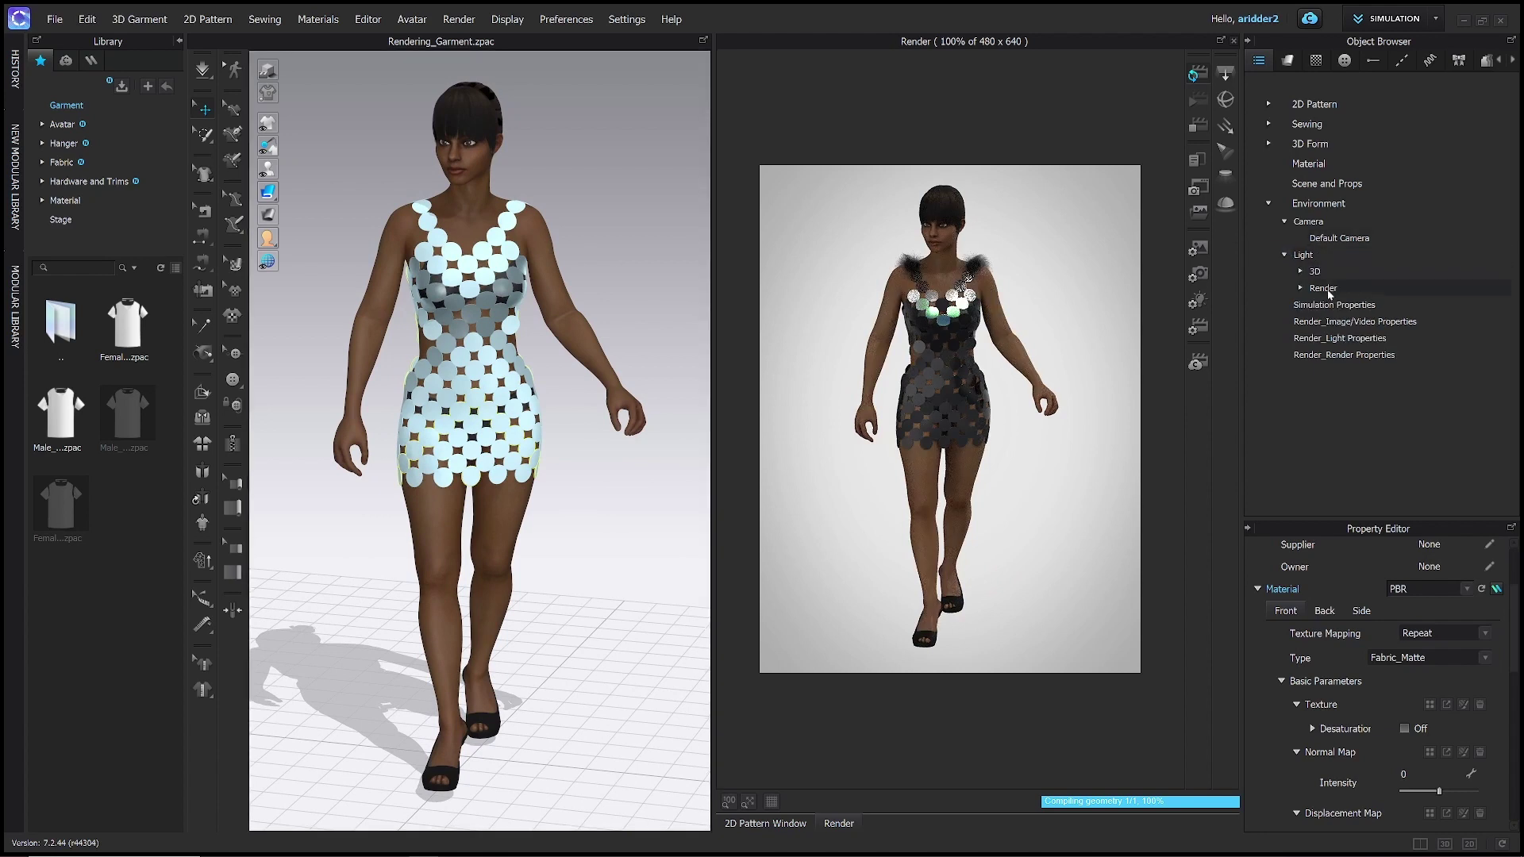
{"action": "left_click", "coordinate": [1300, 272]}
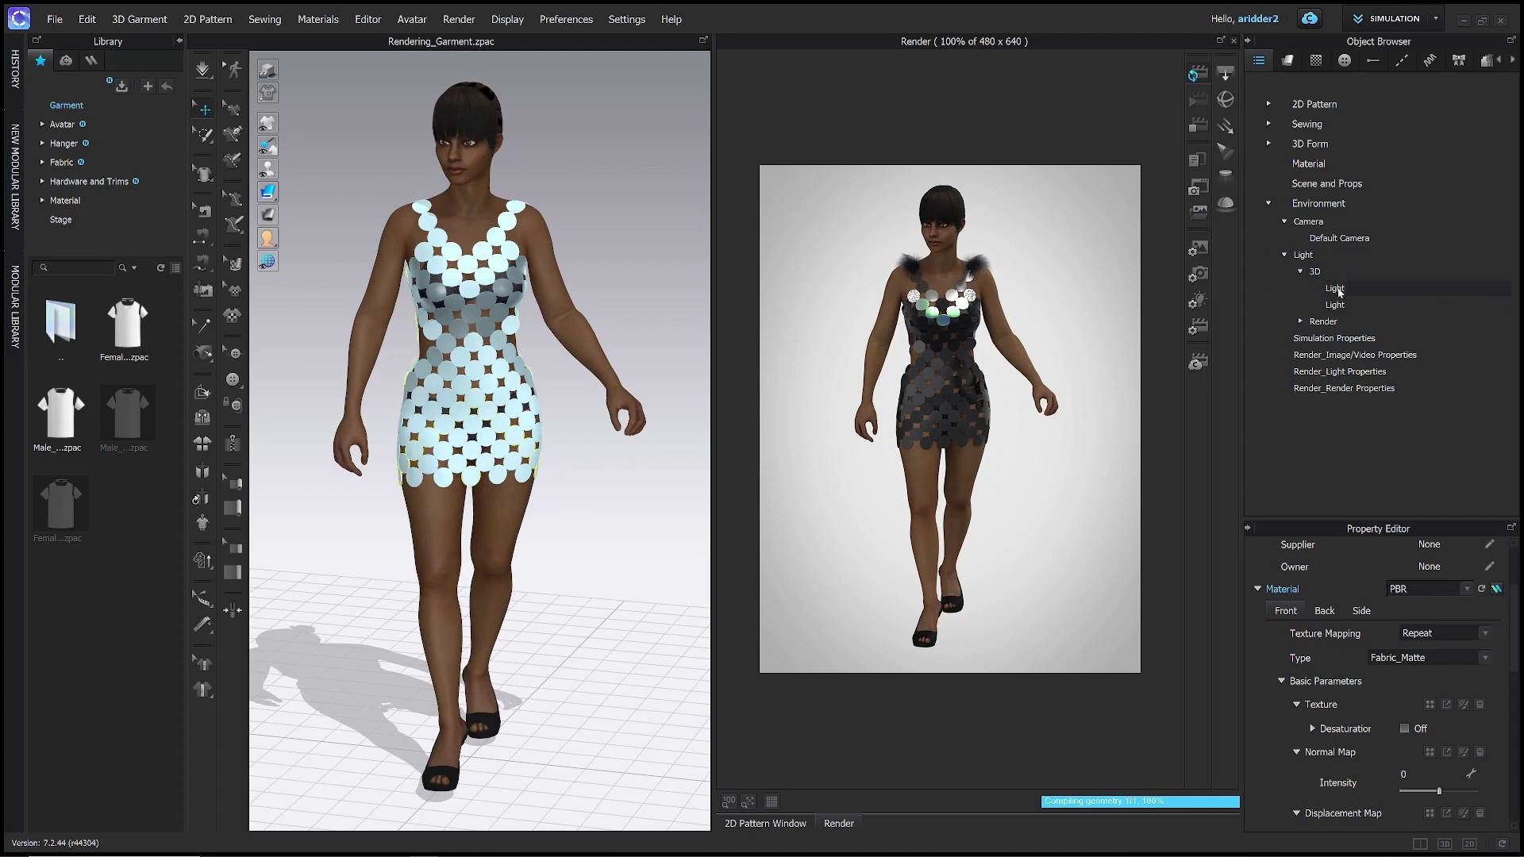
{"action": "right_click_drag", "start_coordinate": [549, 290], "coordinate": [540, 349]}
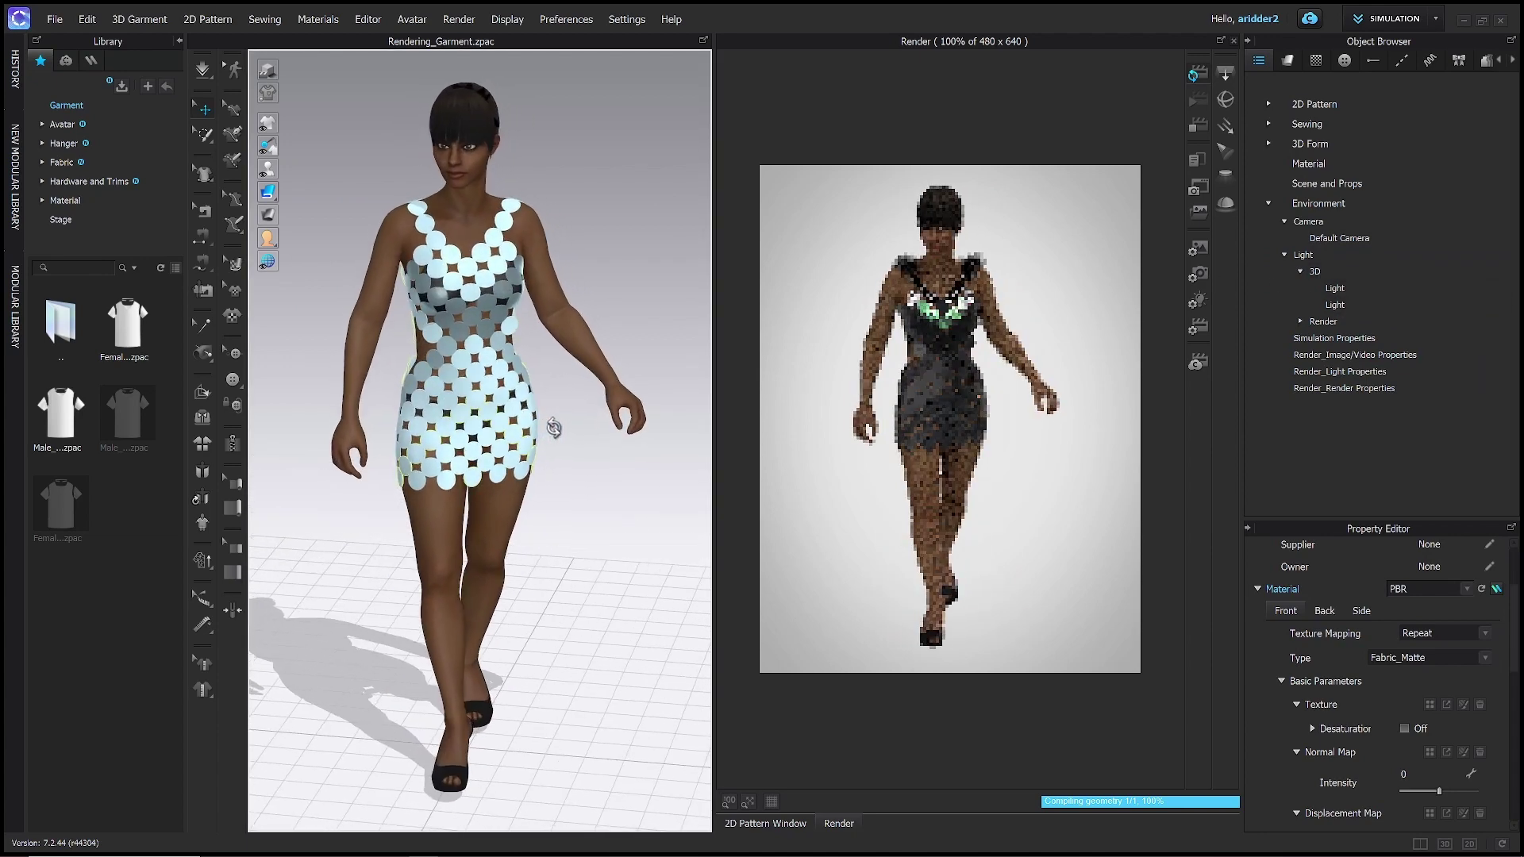
{"action": "left_click", "coordinate": [1300, 272]}
{"action": "left_click", "coordinate": [1301, 288]}
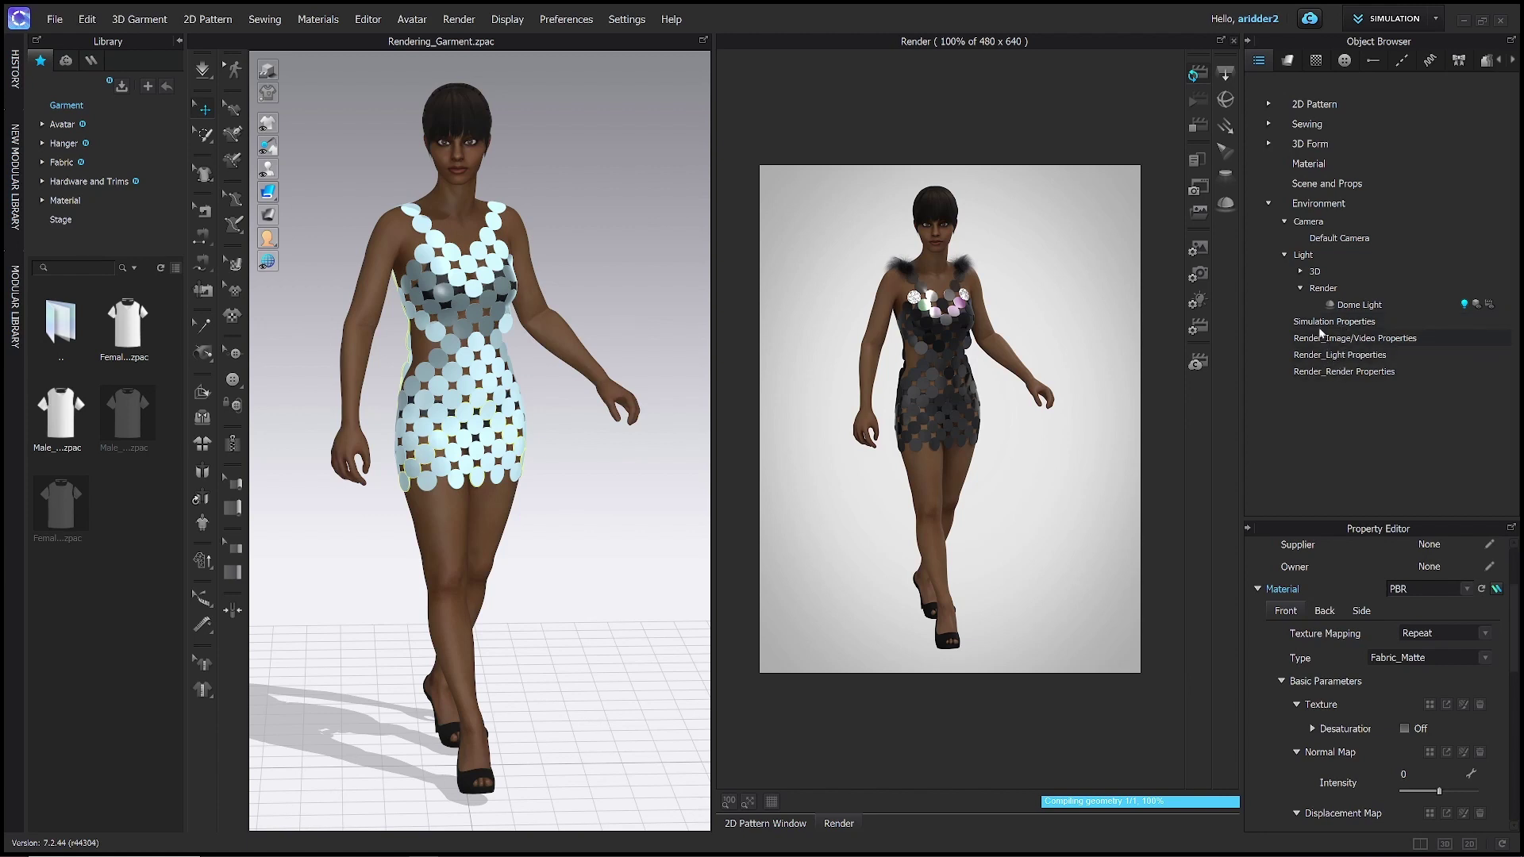
Compare the Simulation, Image/Video, Light and Render property entries in the scene hierarchy with their matching render window shortcuts.
{"action": "left_click", "coordinate": [1322, 322]}
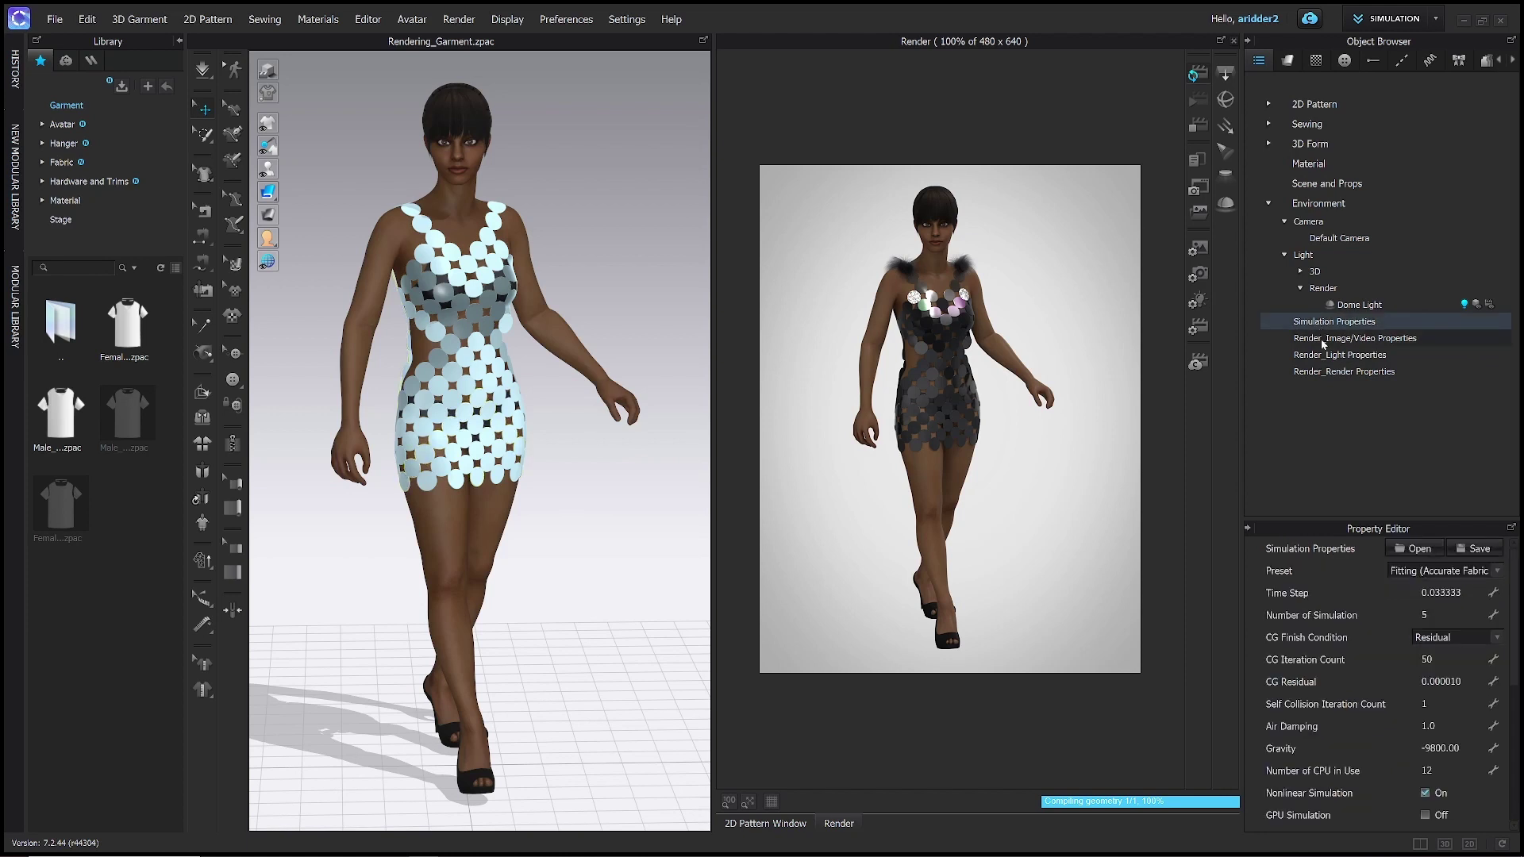
{"action": "left_click", "coordinate": [1320, 339]}
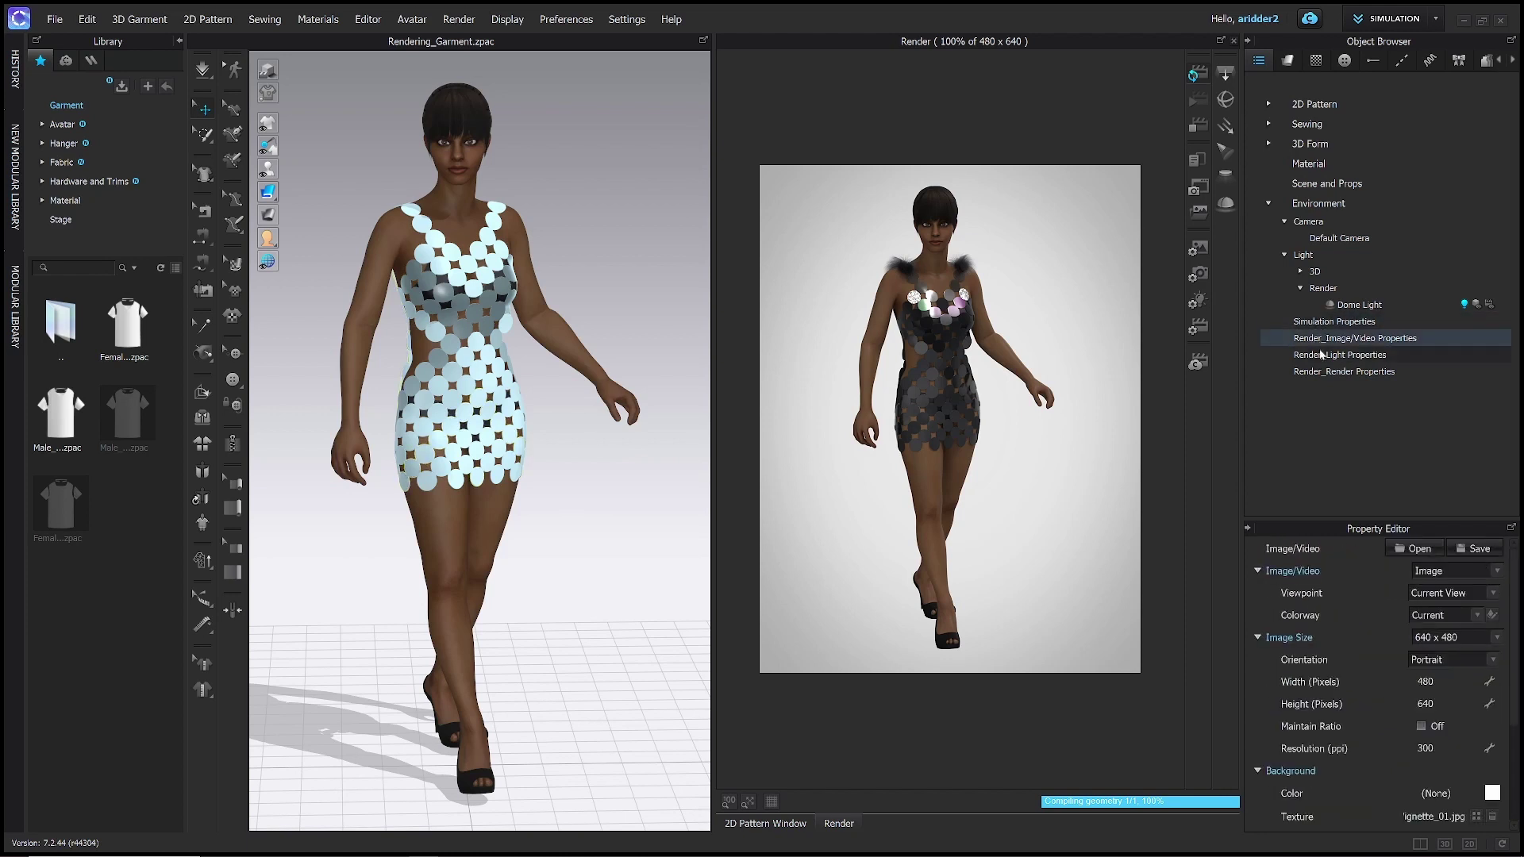
{"action": "left_click", "coordinate": [1321, 356]}
{"action": "left_click", "coordinate": [1322, 372]}
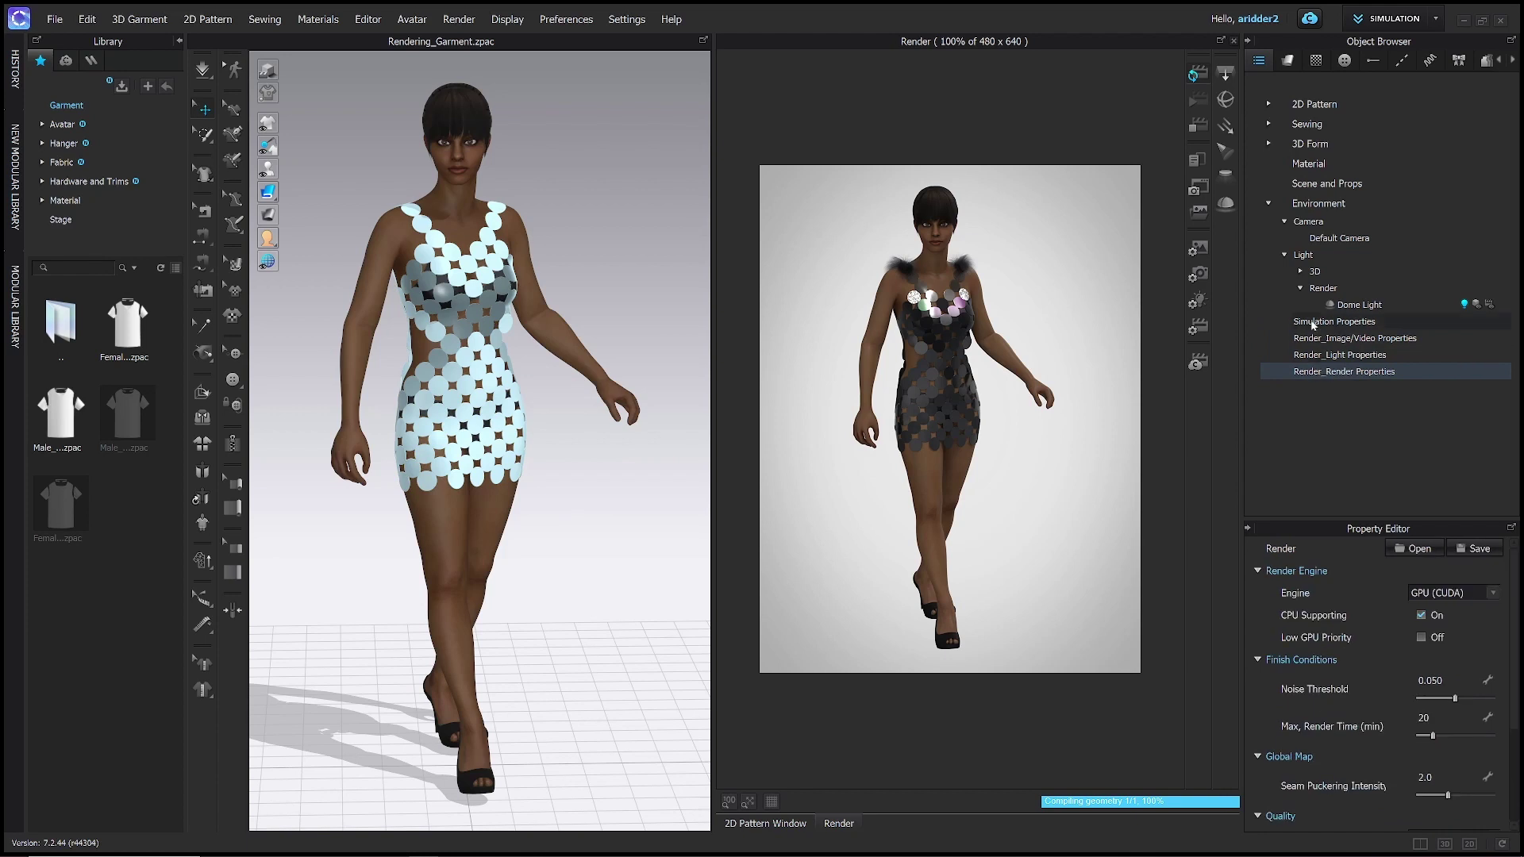
{"action": "left_click", "coordinate": [1200, 253]}
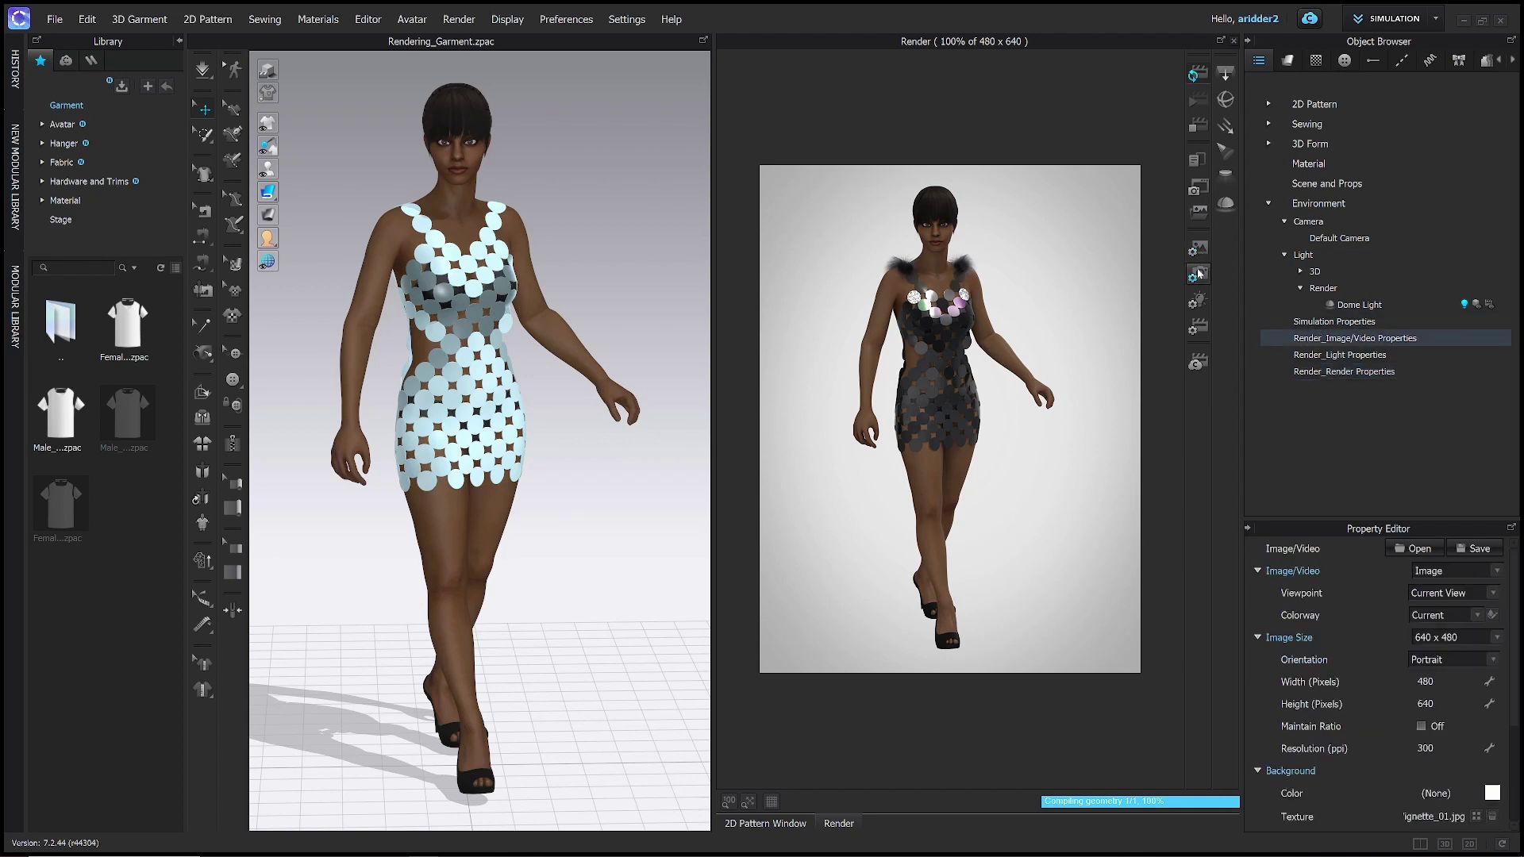
{"action": "left_click", "coordinate": [1198, 272]}
{"action": "left_click", "coordinate": [1198, 302]}
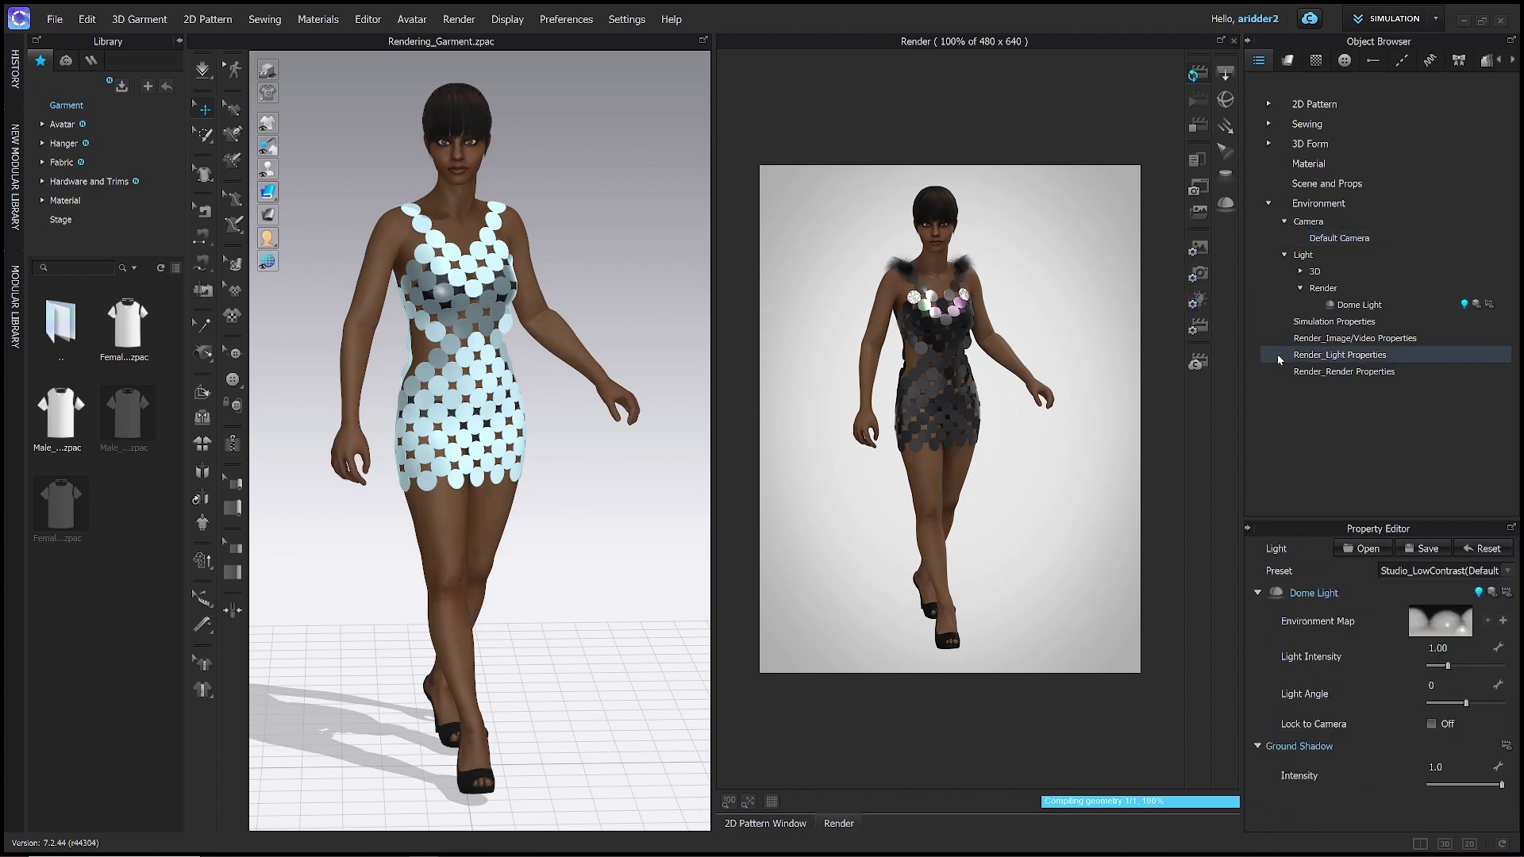
{"action": "left_click", "coordinate": [1201, 326]}
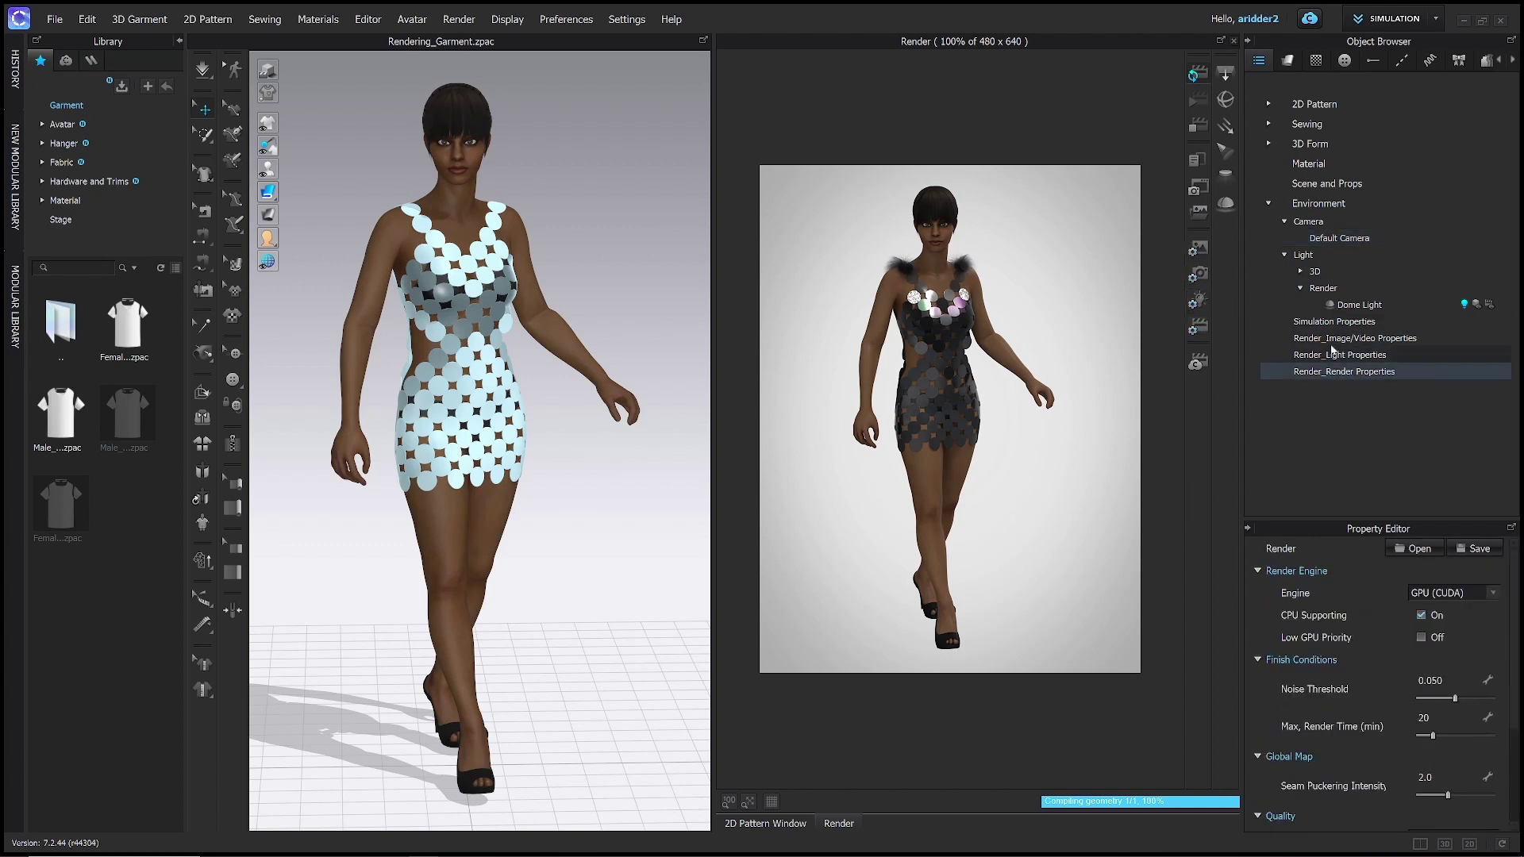
Review the full list of Simulation Properties from the preset down through the collision detection settings.
{"action": "left_click", "coordinate": [1337, 322]}
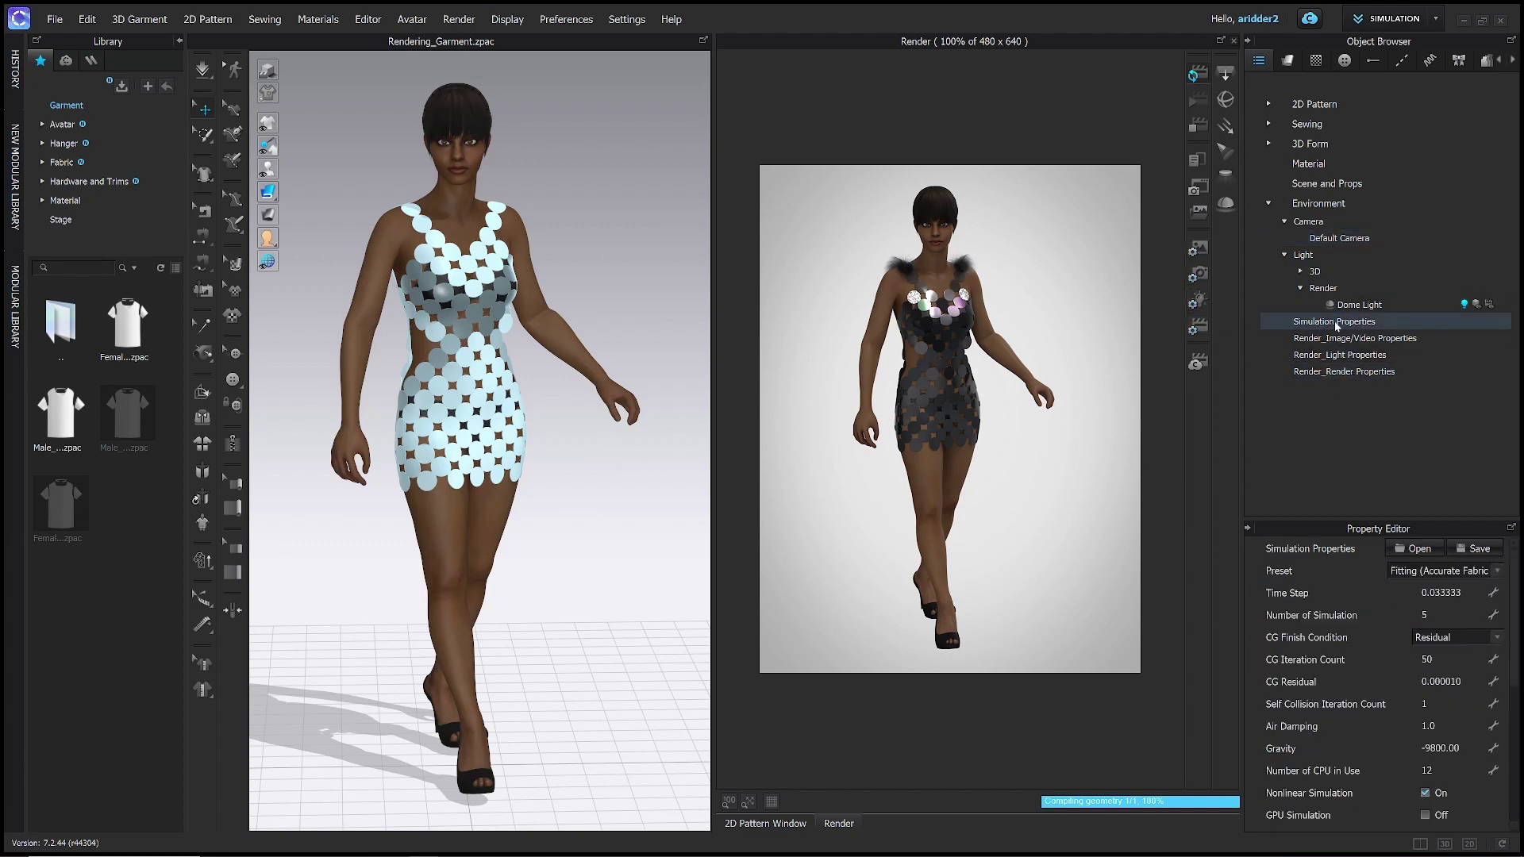
{"action": "scroll", "coordinate": [1516, 649], "scroll_direction": "down", "scroll_amount": 3}
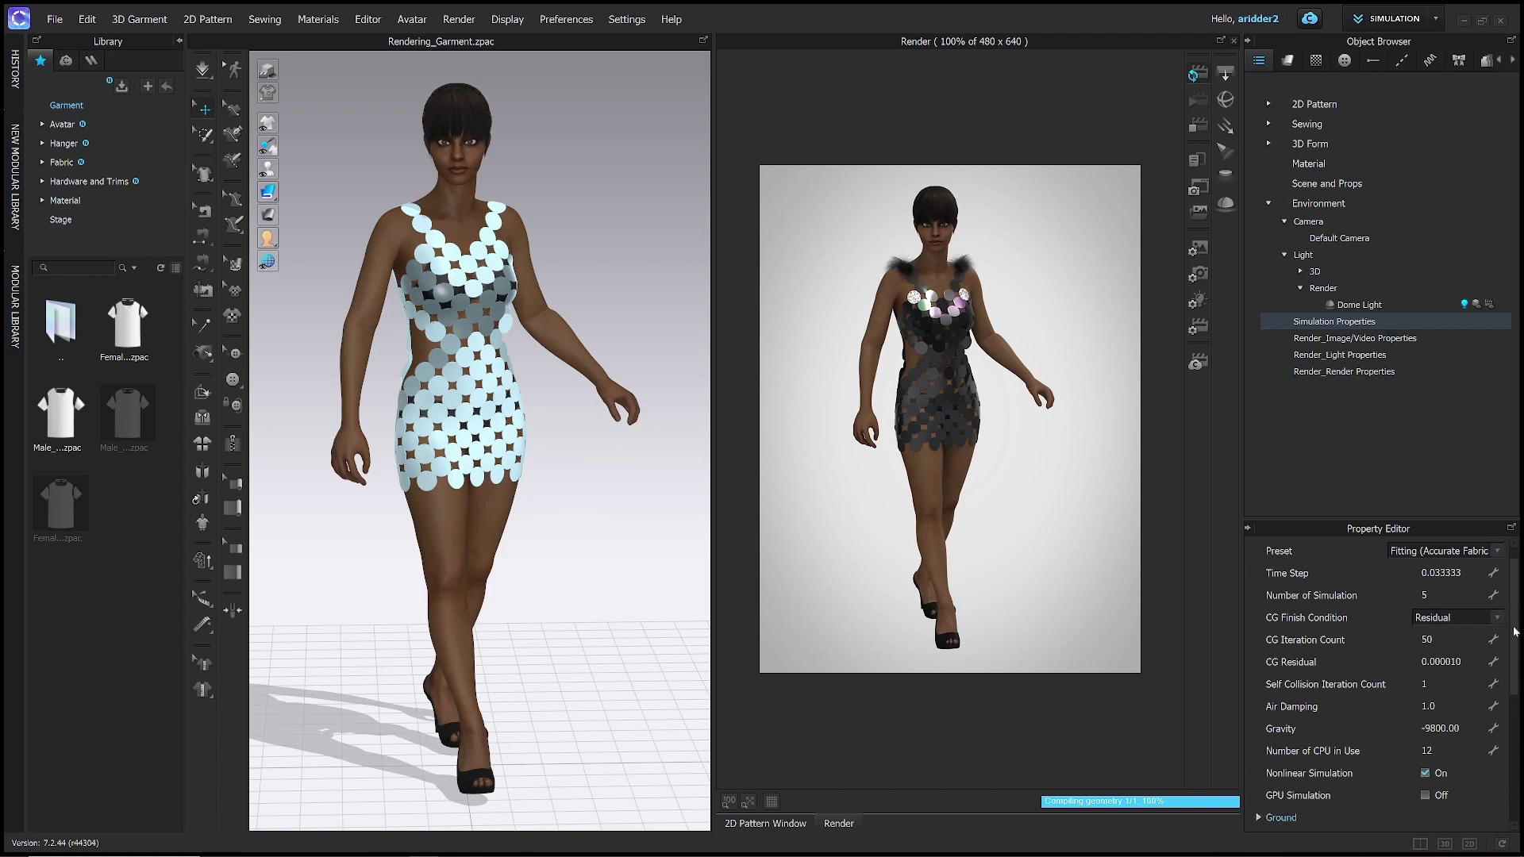
{"action": "scroll", "coordinate": [1516, 649], "scroll_direction": "down", "scroll_amount": 1}
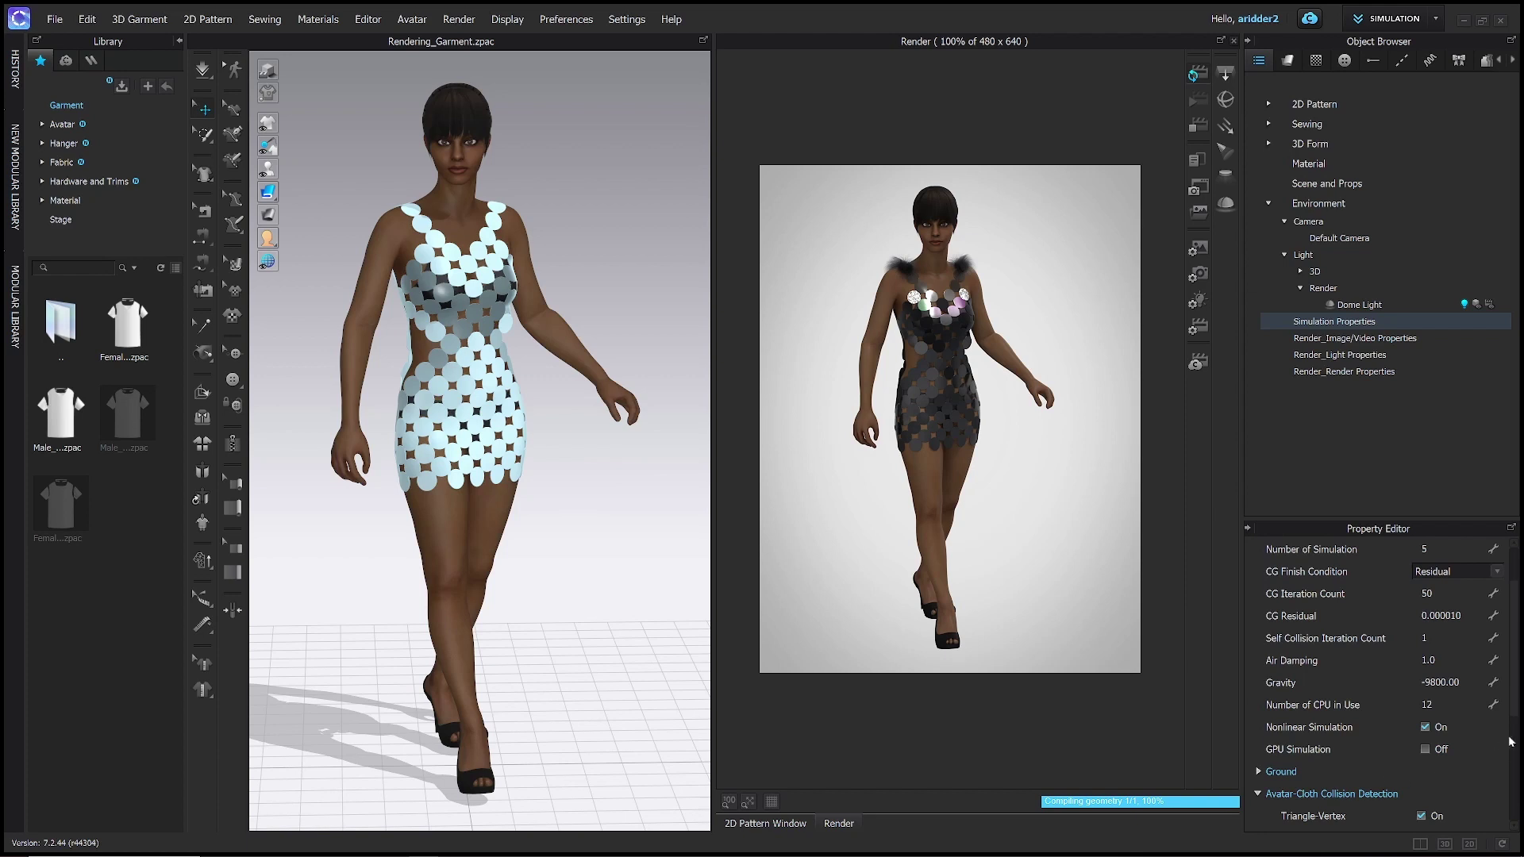
{"action": "scroll", "coordinate": [1507, 744], "scroll_direction": "down", "scroll_amount": 10}
{"action": "scroll", "coordinate": [1490, 738], "scroll_direction": "up", "scroll_amount": 12}
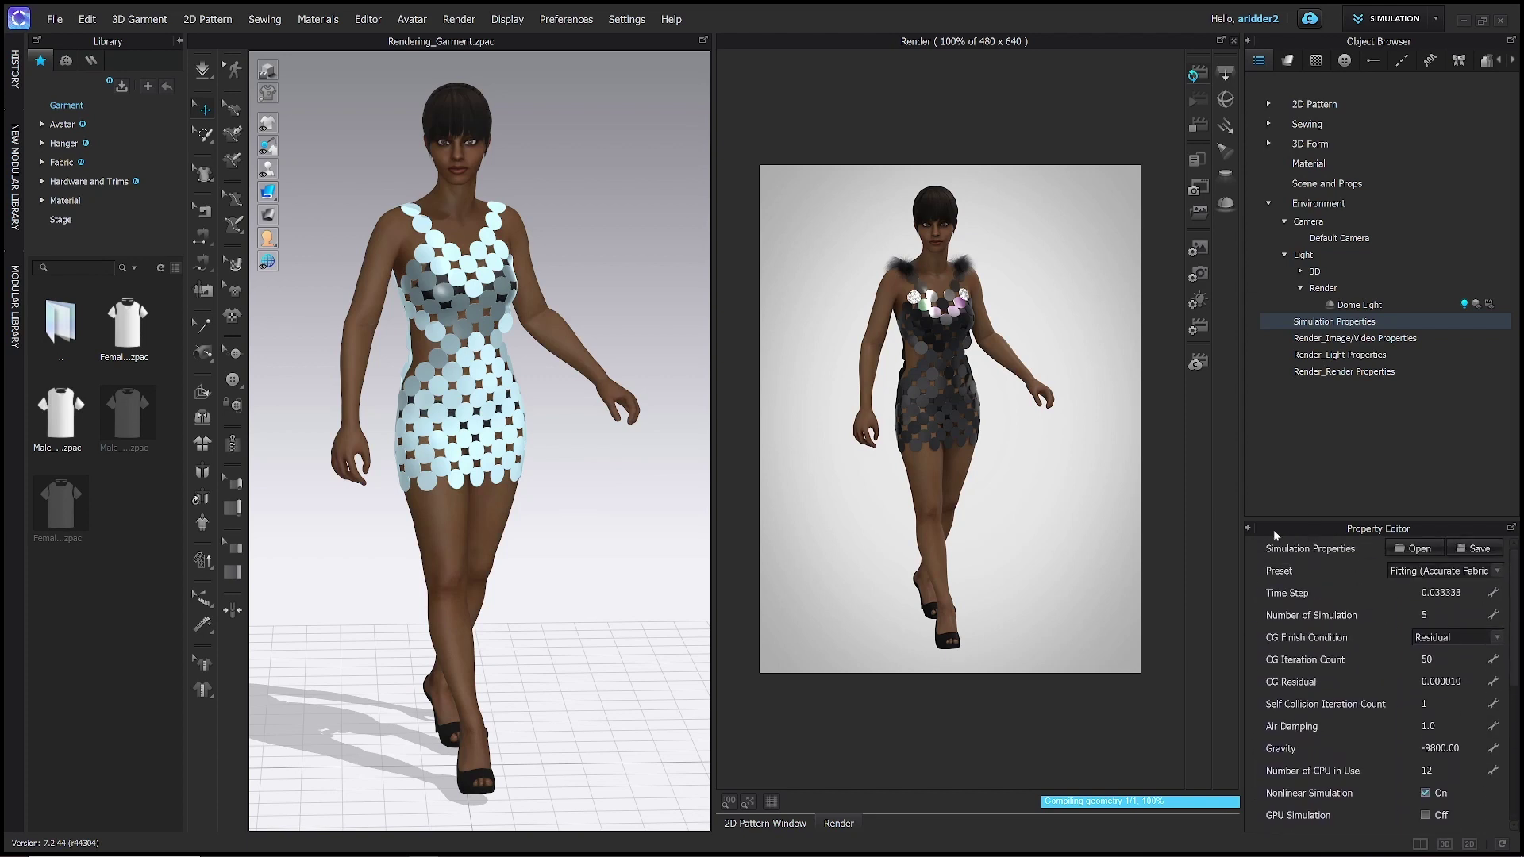
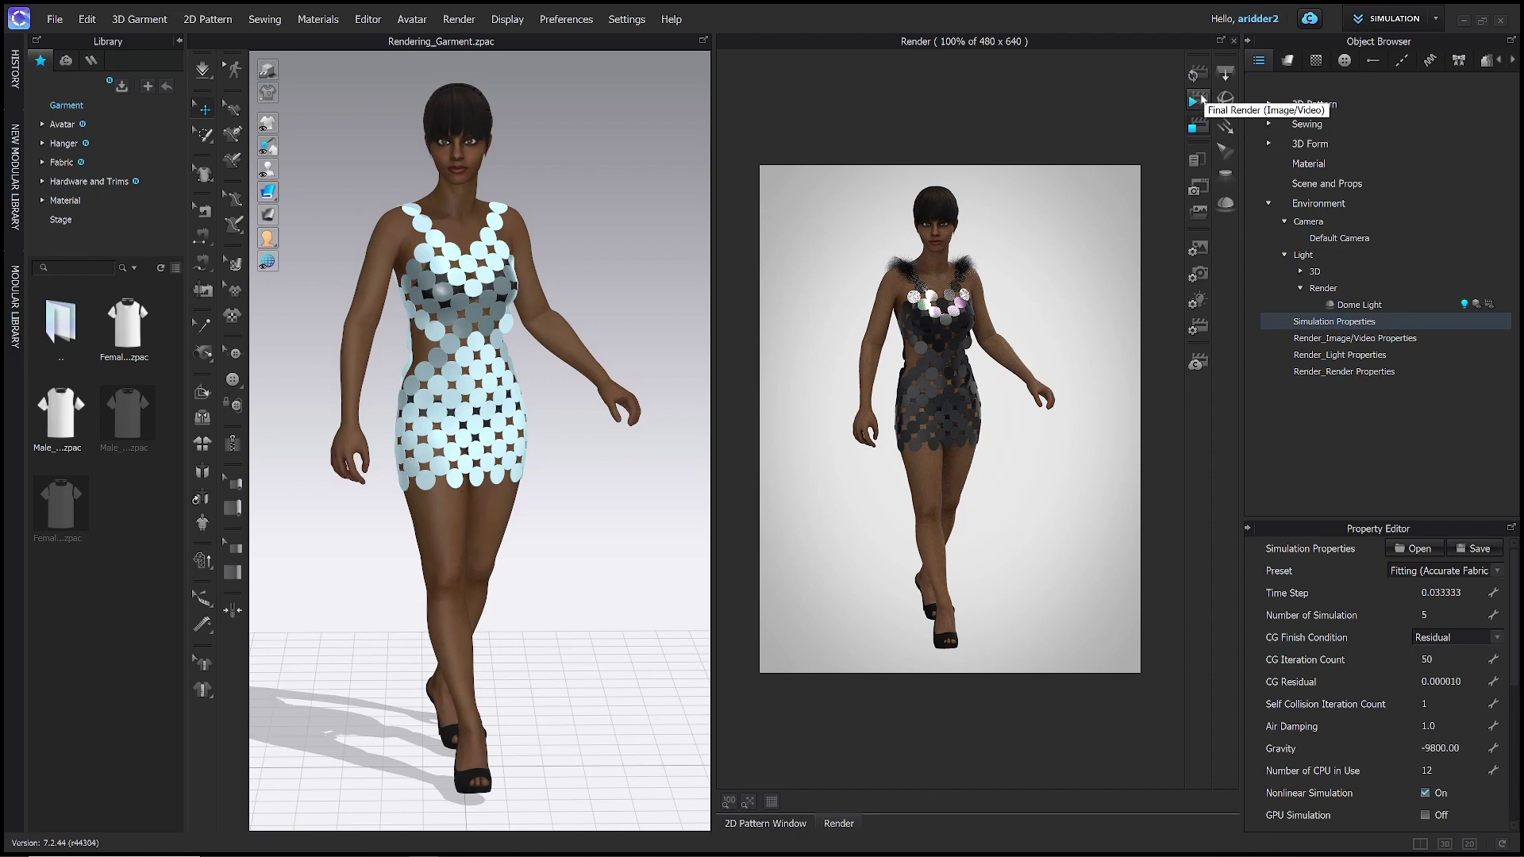
Try the Final Render, and open the dialog for saving the current render image, closing it without saving.
{"action": "left_click", "coordinate": [1193, 101]}
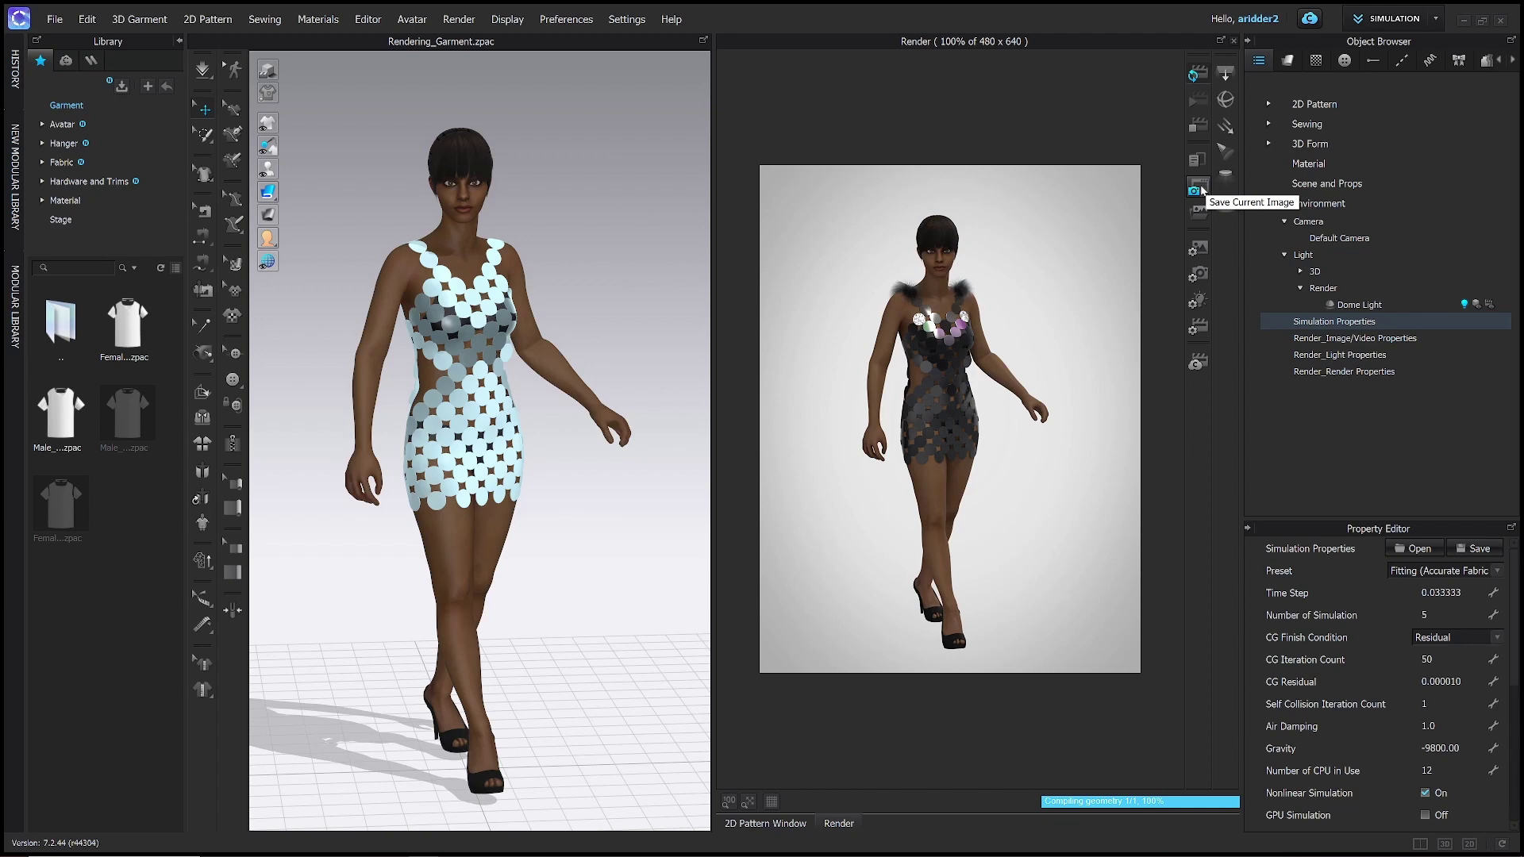
{"action": "left_click", "coordinate": [1201, 190]}
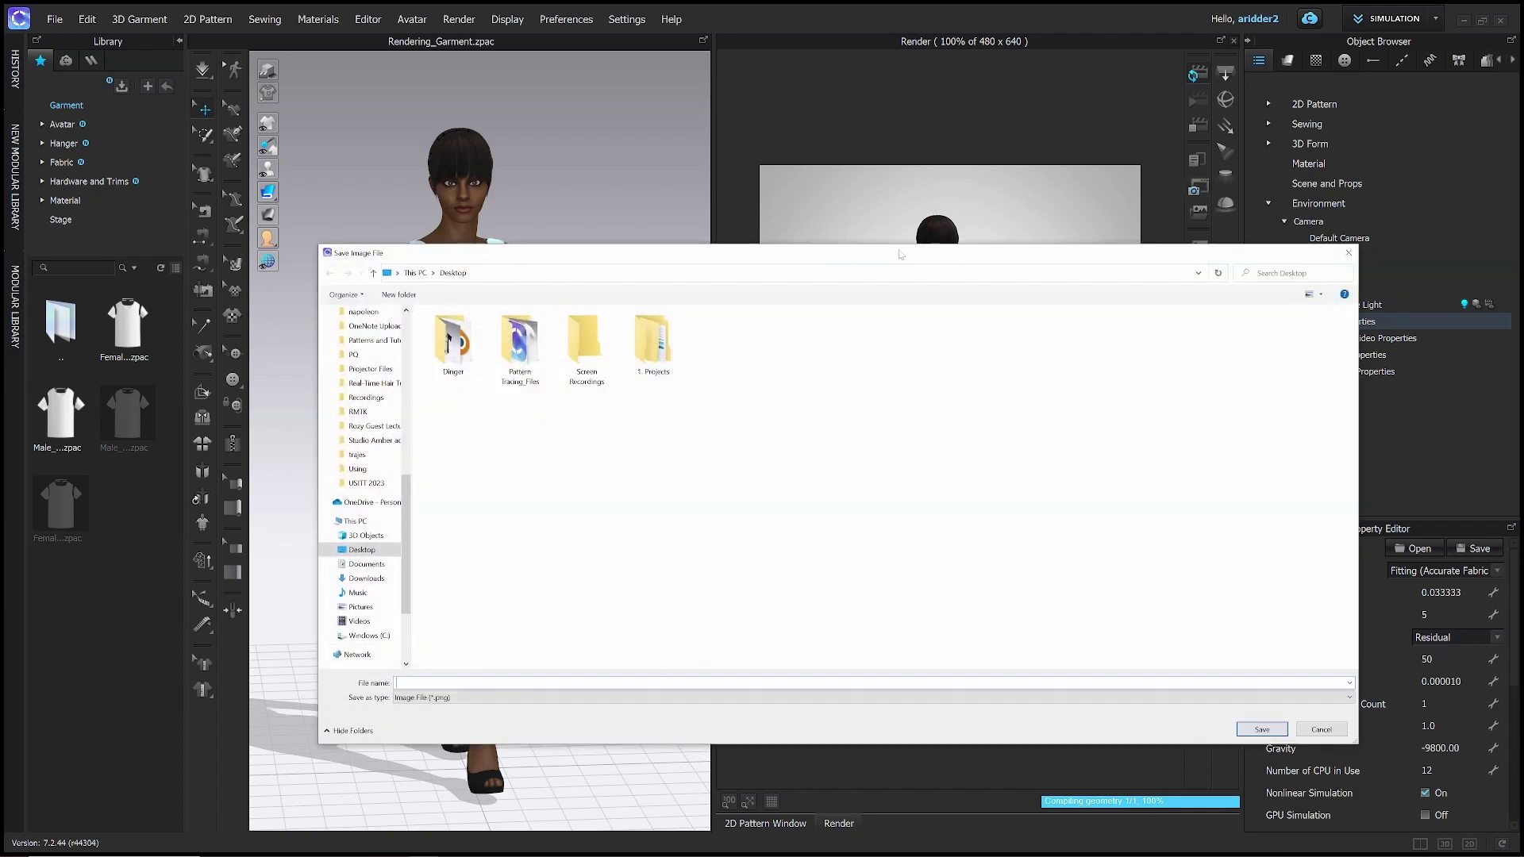
{"action": "left_click", "coordinate": [1351, 253]}
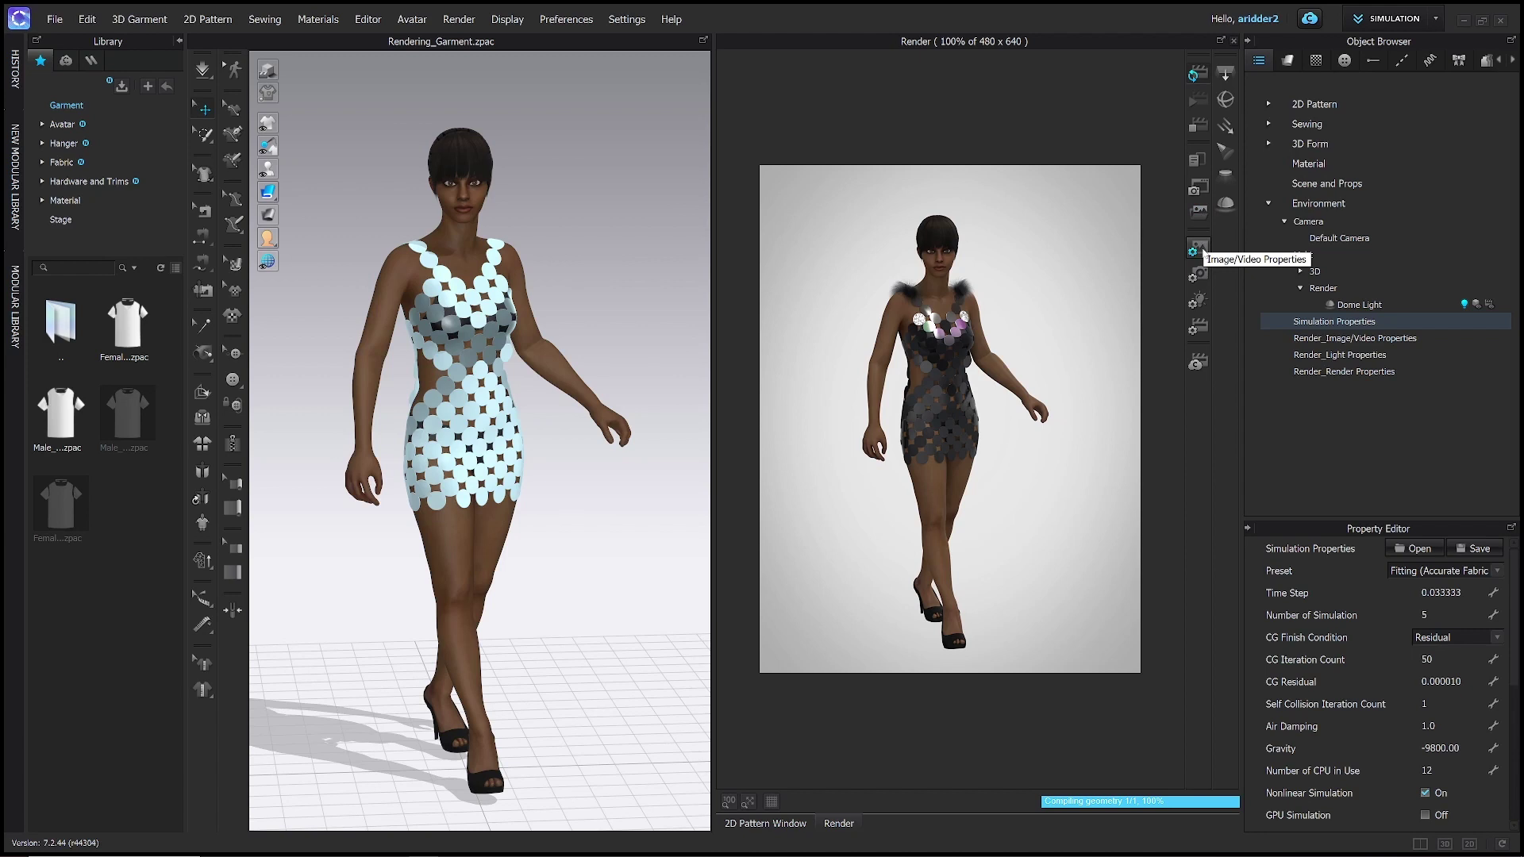
Show the Image/Video render properties and choose Image as the output type.
{"action": "left_click", "coordinate": [1200, 250]}
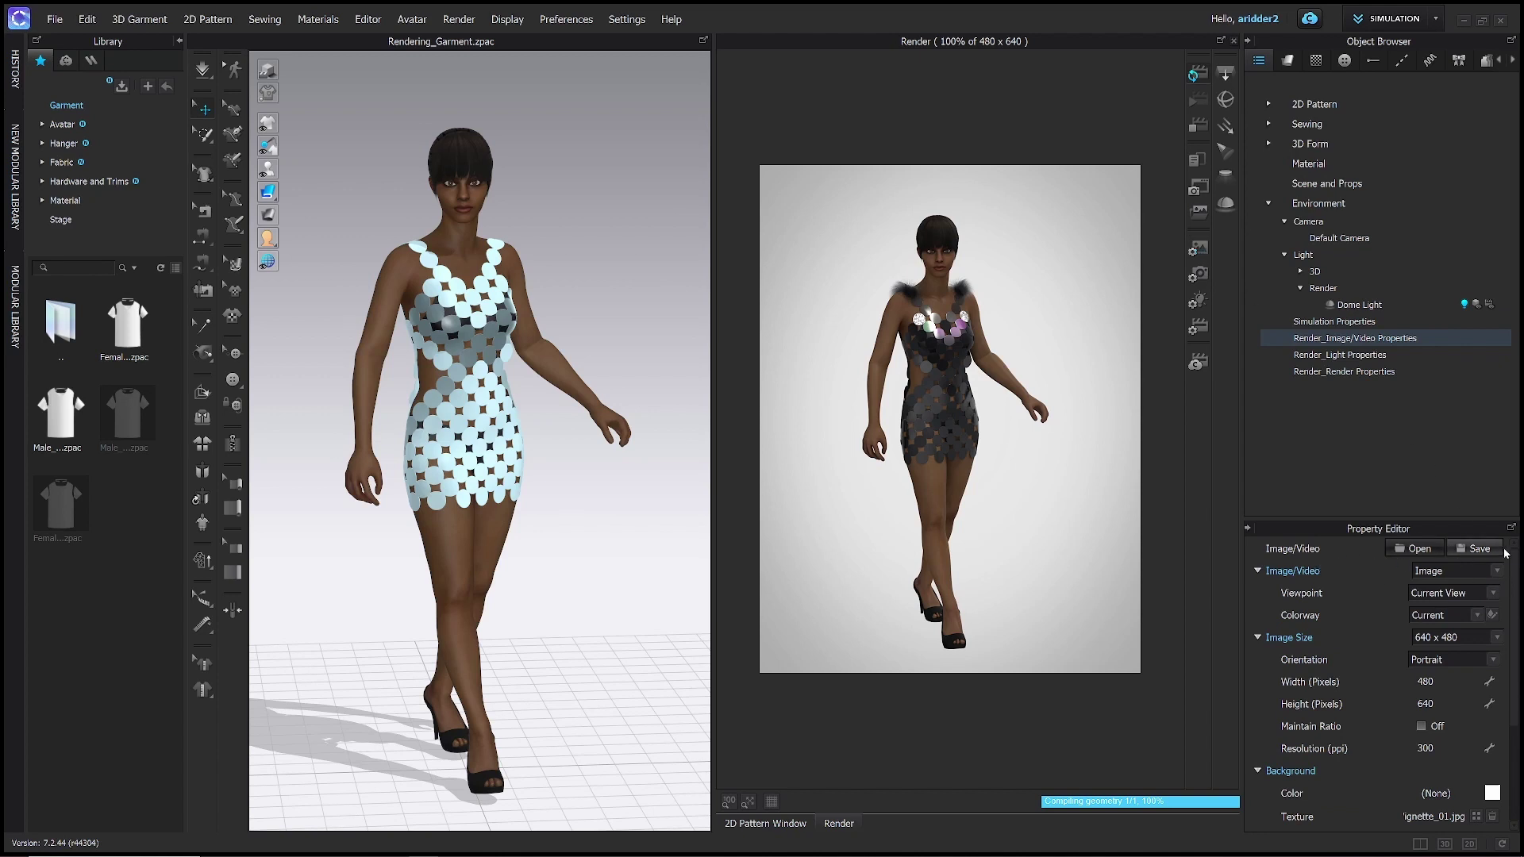
{"action": "left_click_drag", "start_coordinate": [1513, 589], "coordinate": [1513, 644]}
{"action": "scroll", "coordinate": [1508, 646], "scroll_direction": "up", "scroll_amount": 2}
{"action": "left_click", "coordinate": [1496, 572]}
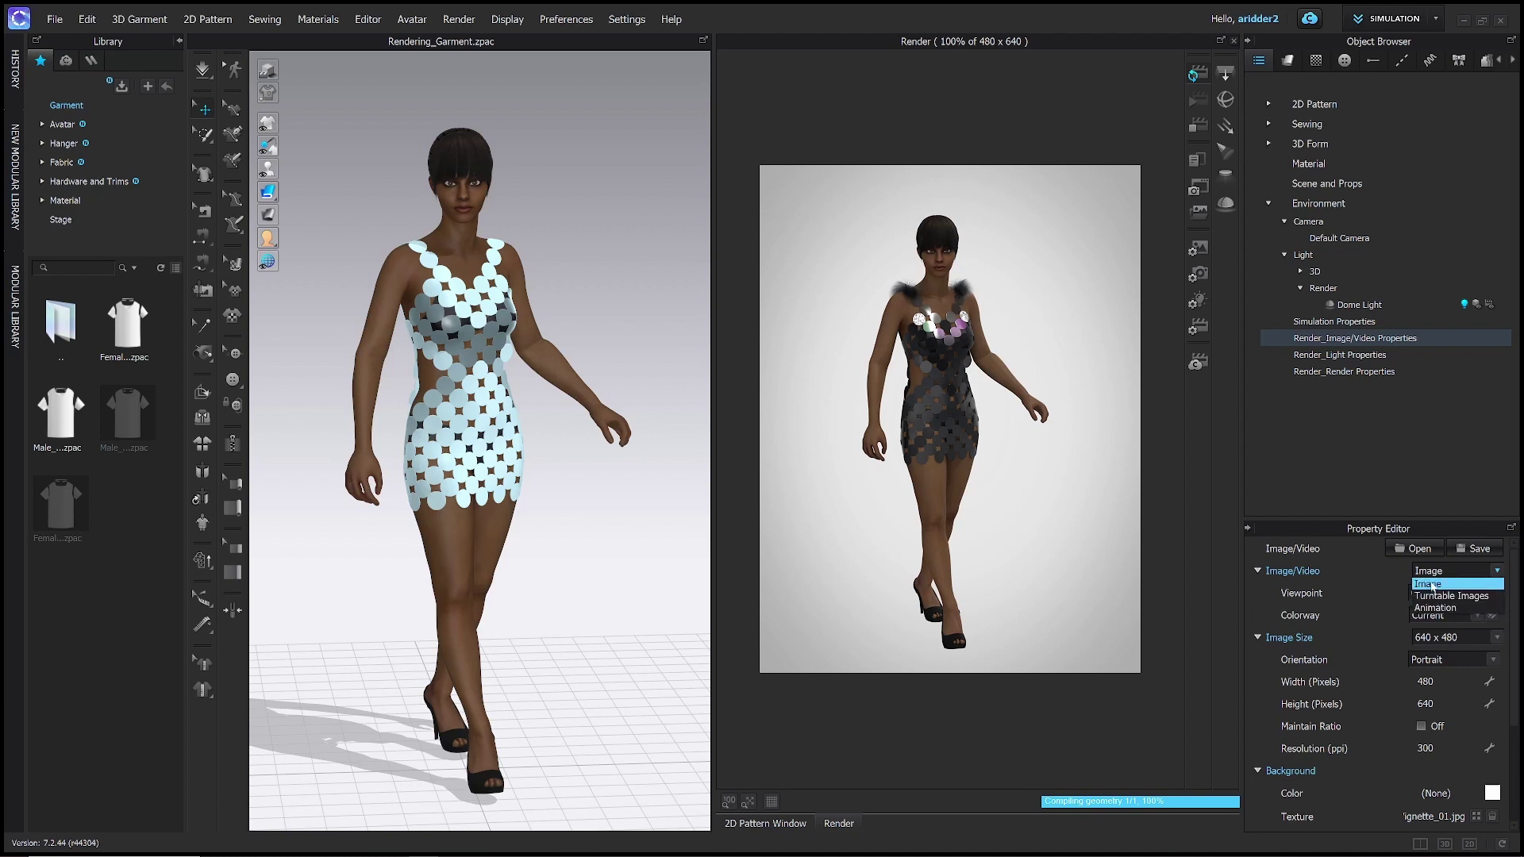
{"action": "left_click", "coordinate": [1431, 586]}
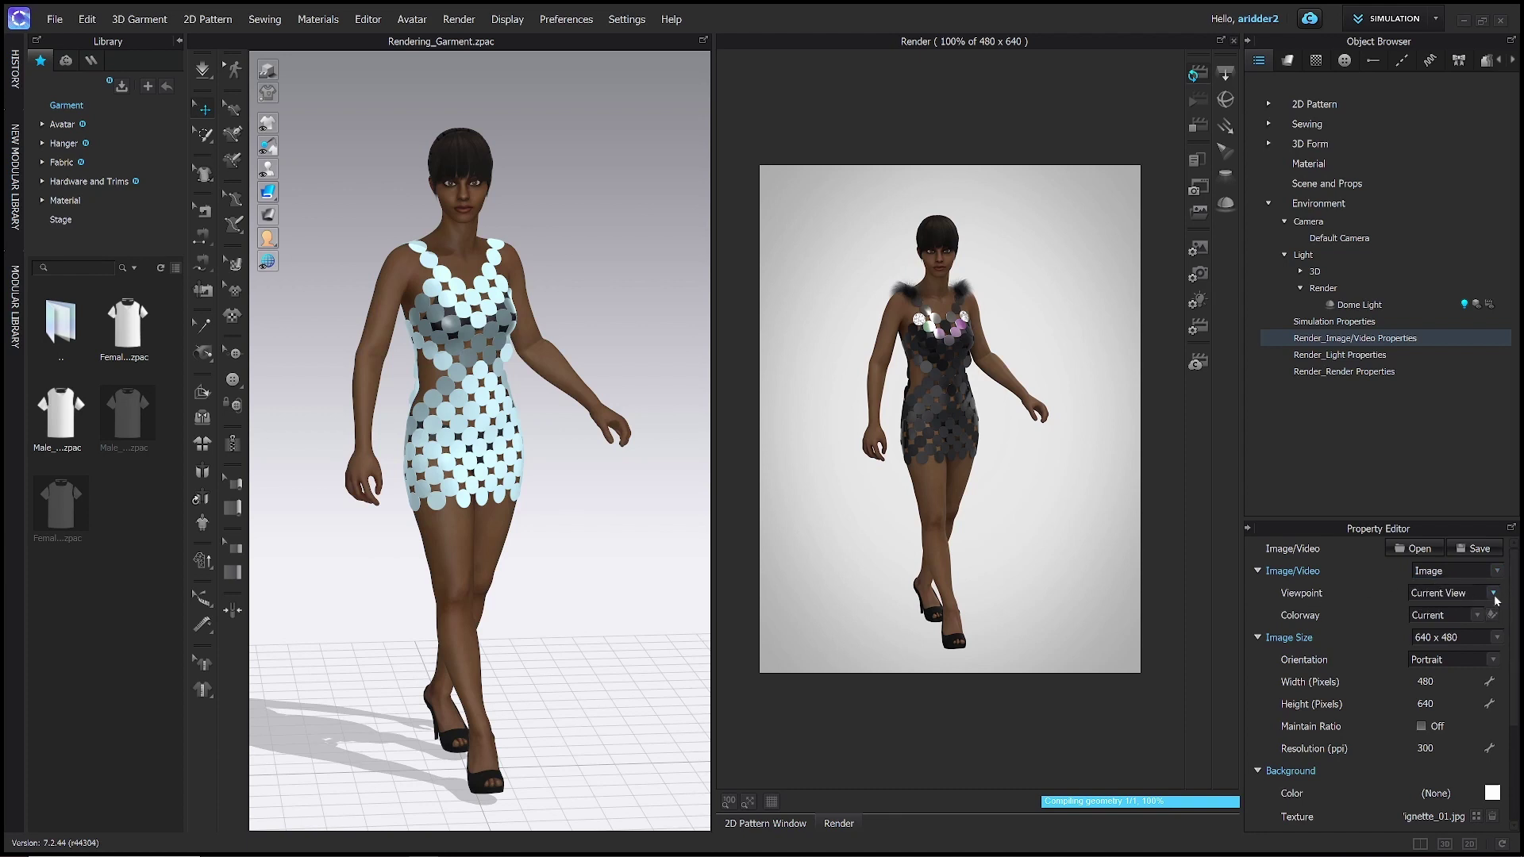
Set the render Viewpoint to Custom Views and move the Custom View window lower in the 3D view.
{"action": "mouse_move", "coordinate": [622, 590]}
{"action": "right_mouse_down"}
{"action": "mouse_move", "coordinate": [482, 594]}
{"action": "mouse_move", "coordinate": [638, 593]}
{"action": "right_mouse_up"}
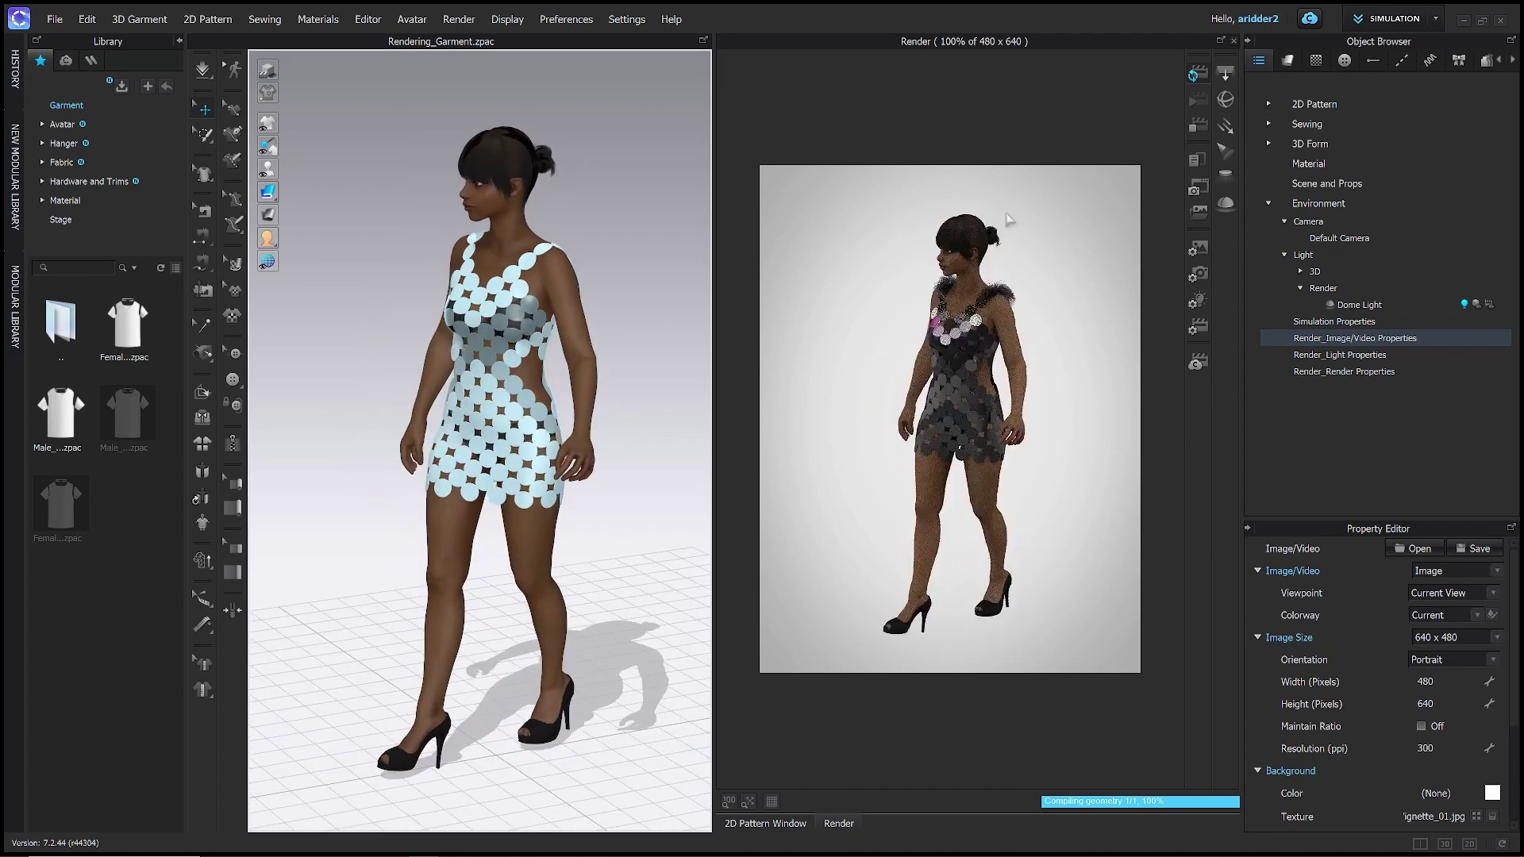
{"action": "left_click", "coordinate": [1493, 593]}
{"action": "left_click", "coordinate": [1461, 617]}
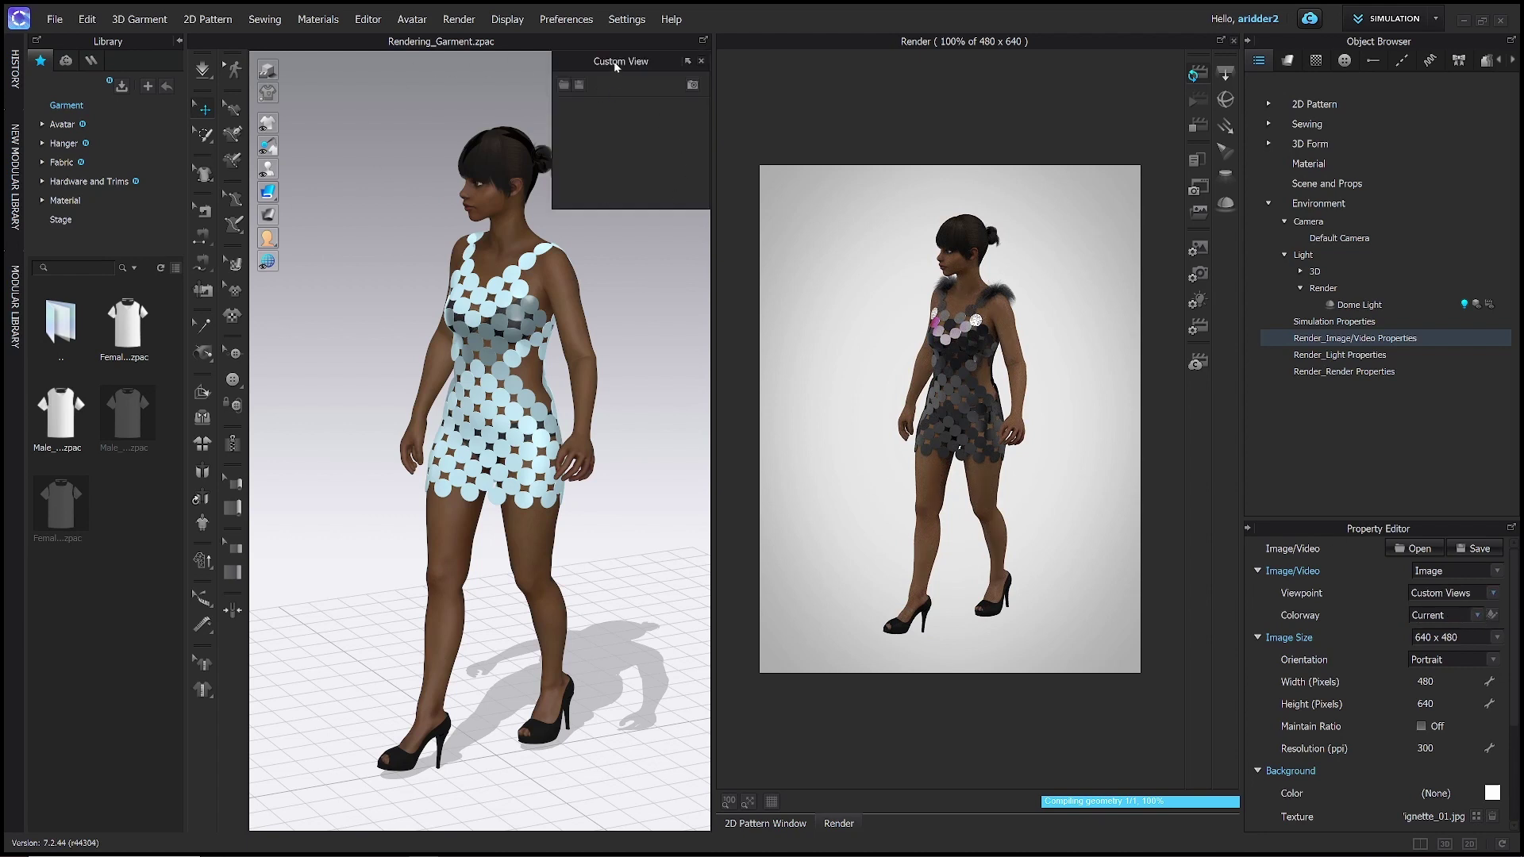
{"action": "left_click_drag", "start_coordinate": [658, 67], "coordinate": [641, 111]}
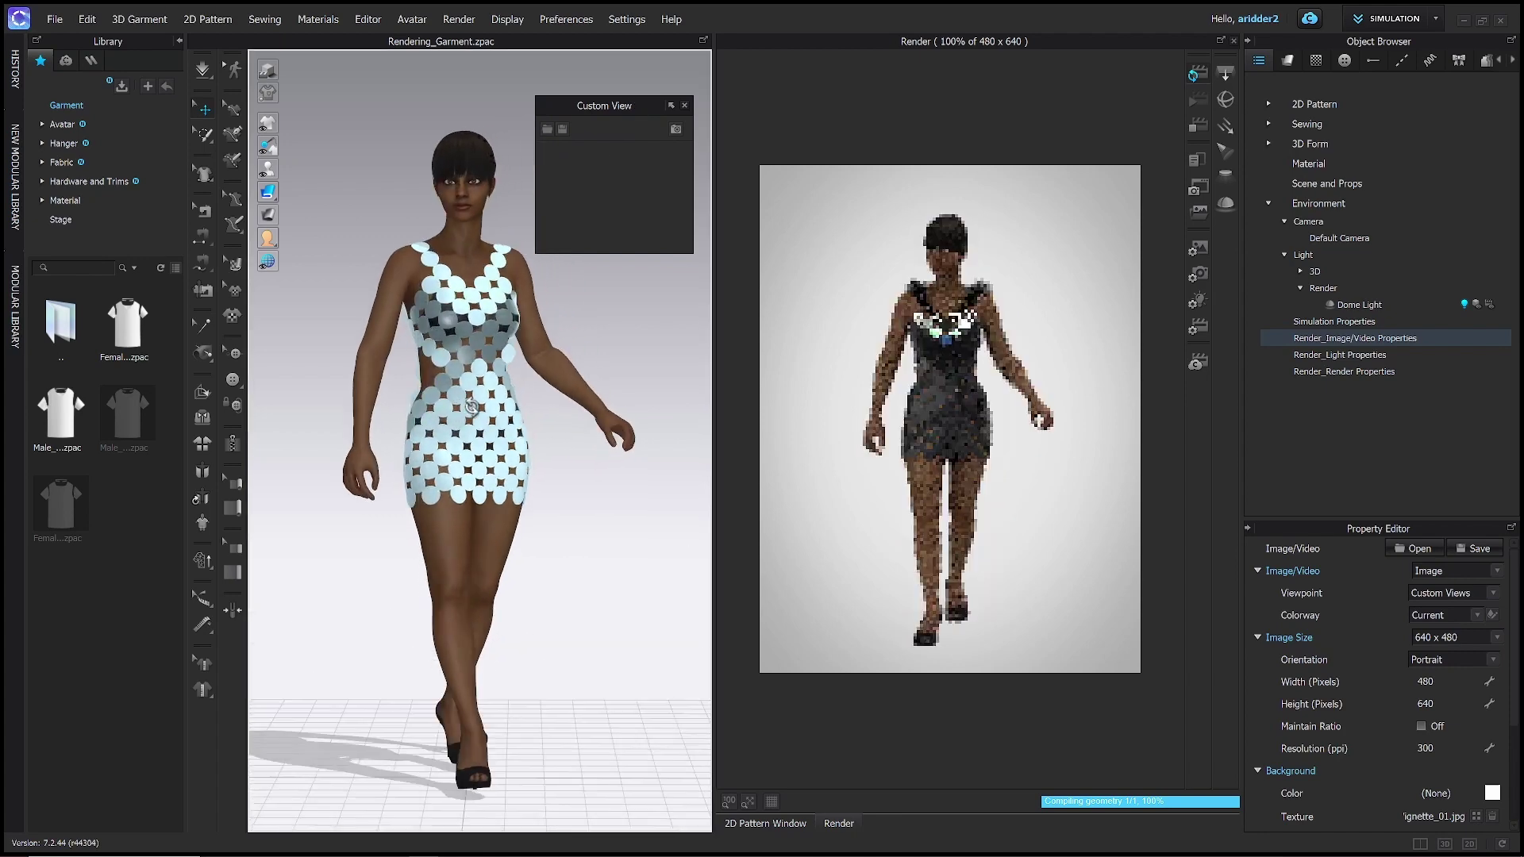
Capture an angled front view of the avatar as a custom view, and recall it from a different angle.
{"action": "right_click_drag", "start_coordinate": [471, 407], "coordinate": [545, 353]}
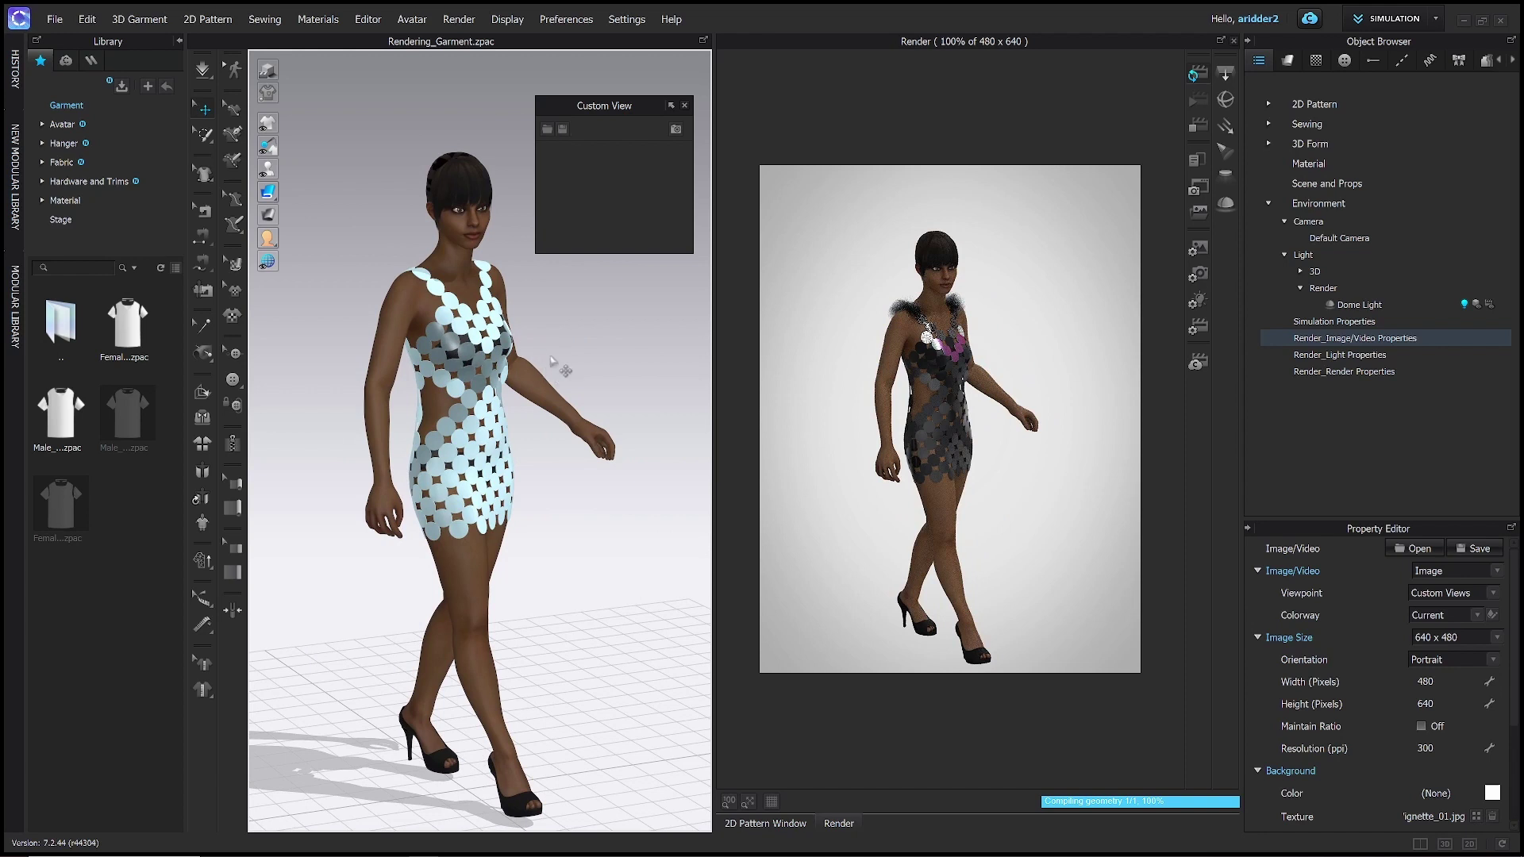
{"action": "left_click", "coordinate": [675, 129]}
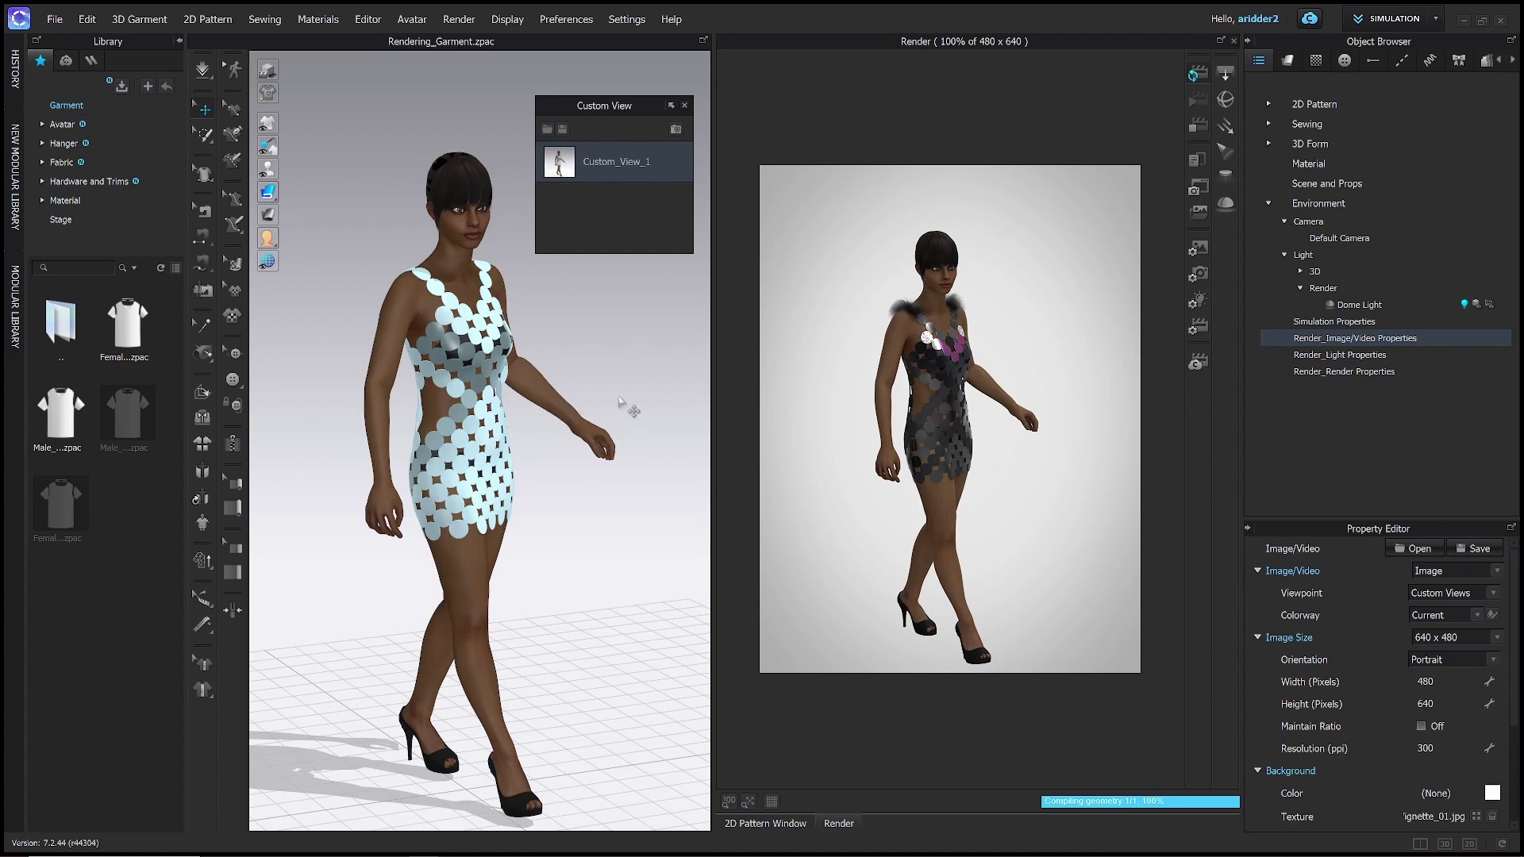
{"action": "right_click_drag", "start_coordinate": [627, 411], "coordinate": [603, 440]}
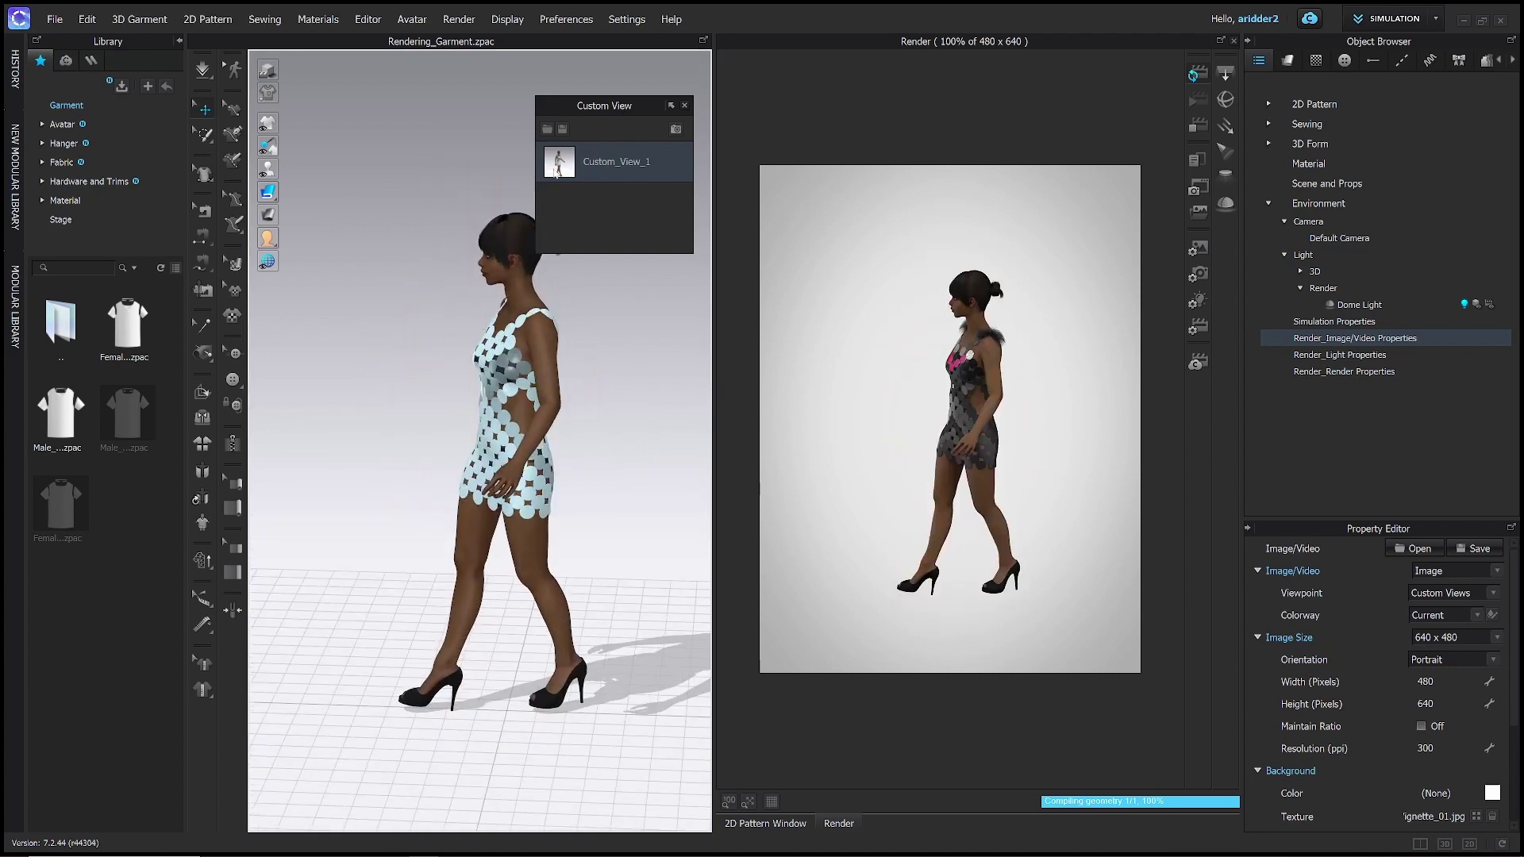
{"action": "left_click", "coordinate": [553, 163]}
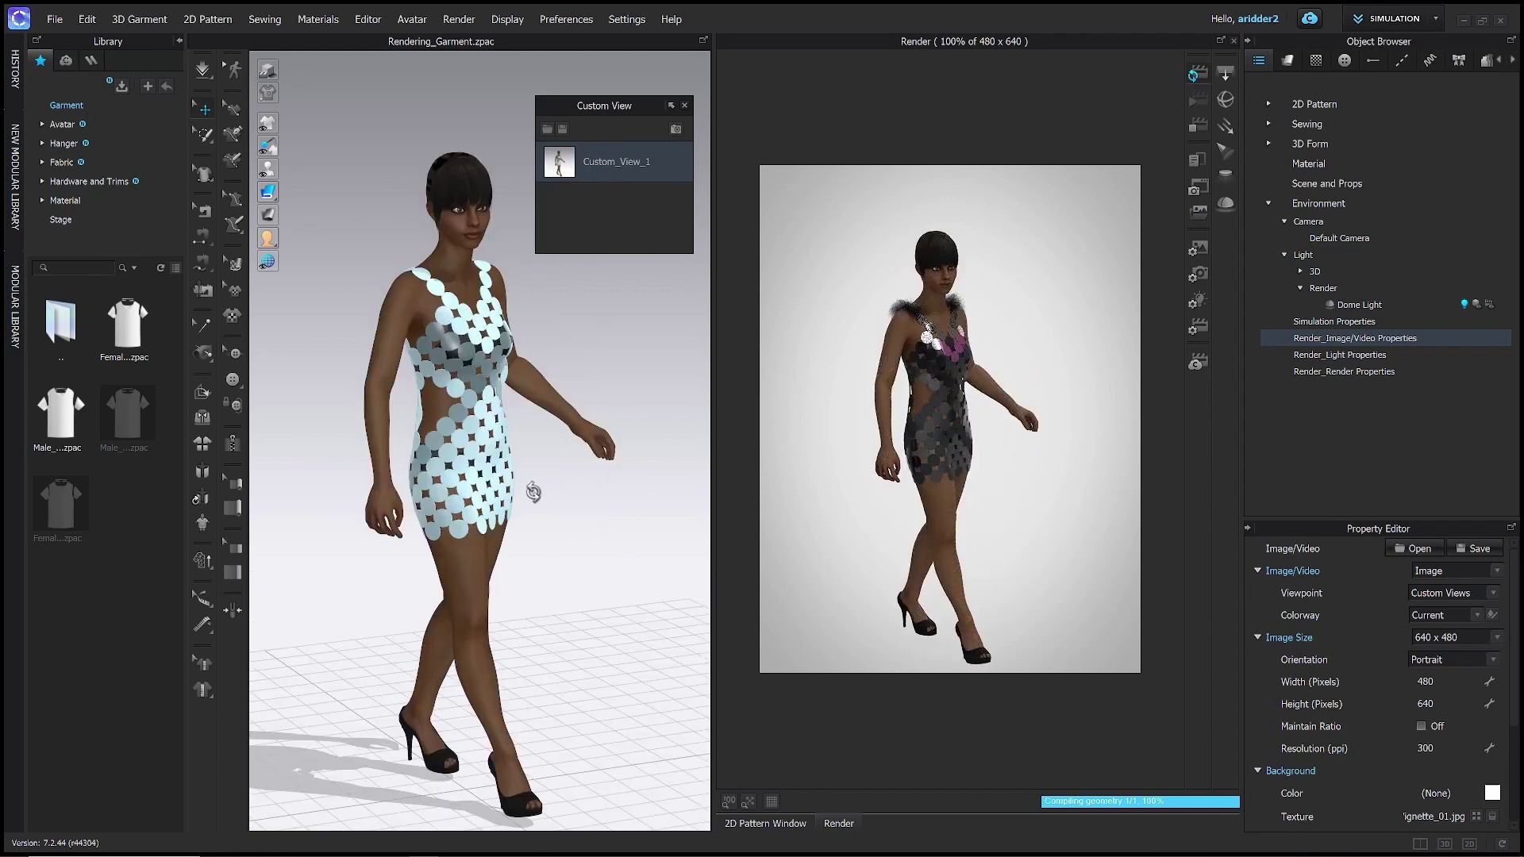
View the avatar from behind and review the Colorway options for the render, leaving Current selected.
{"action": "right_click_drag", "start_coordinate": [530, 484], "coordinate": [481, 321]}
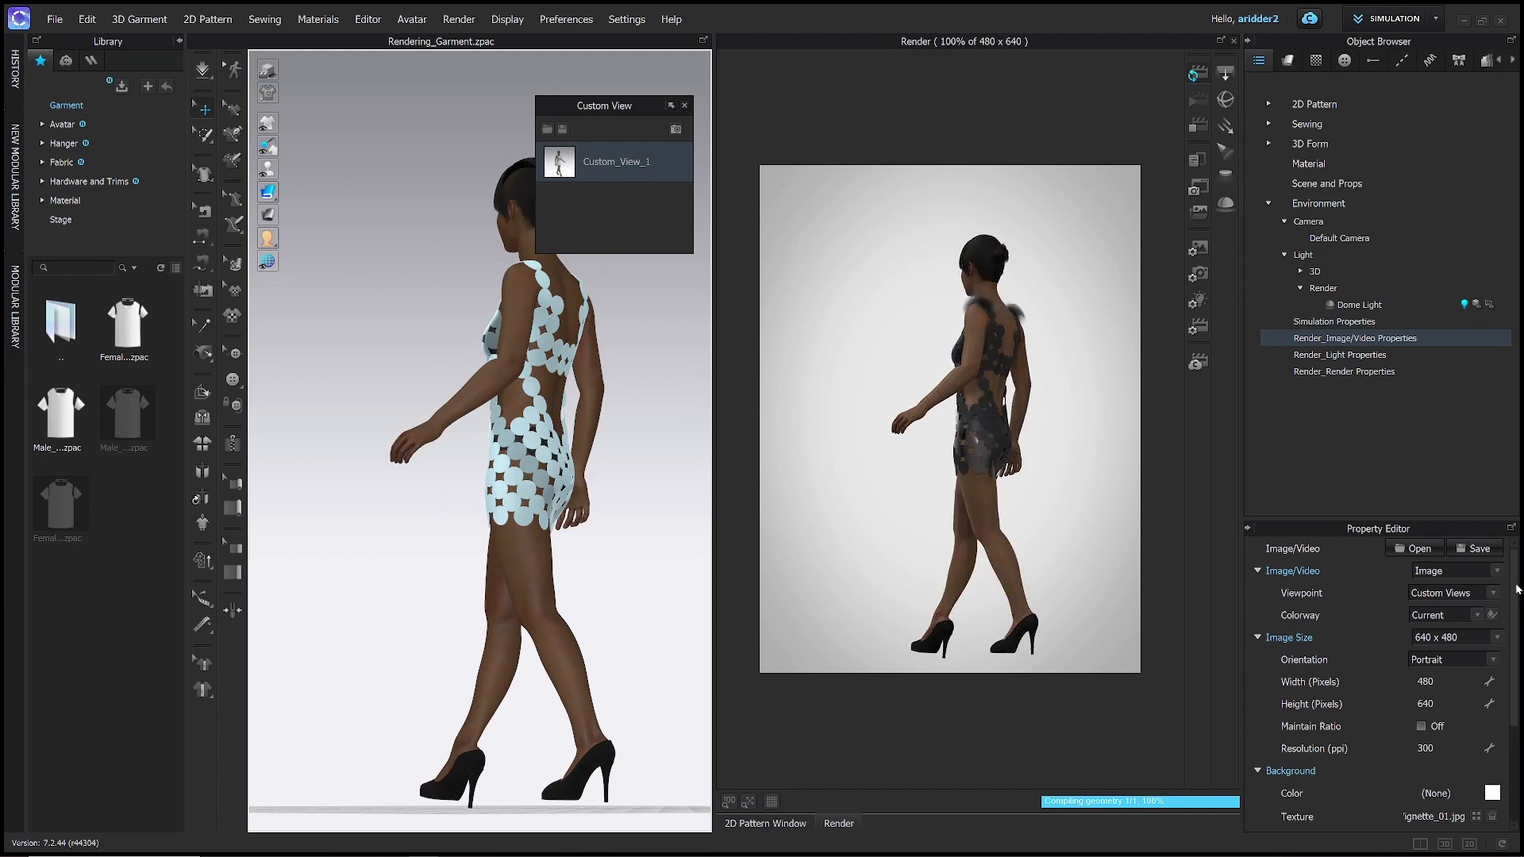
{"action": "left_click", "coordinate": [1478, 616]}
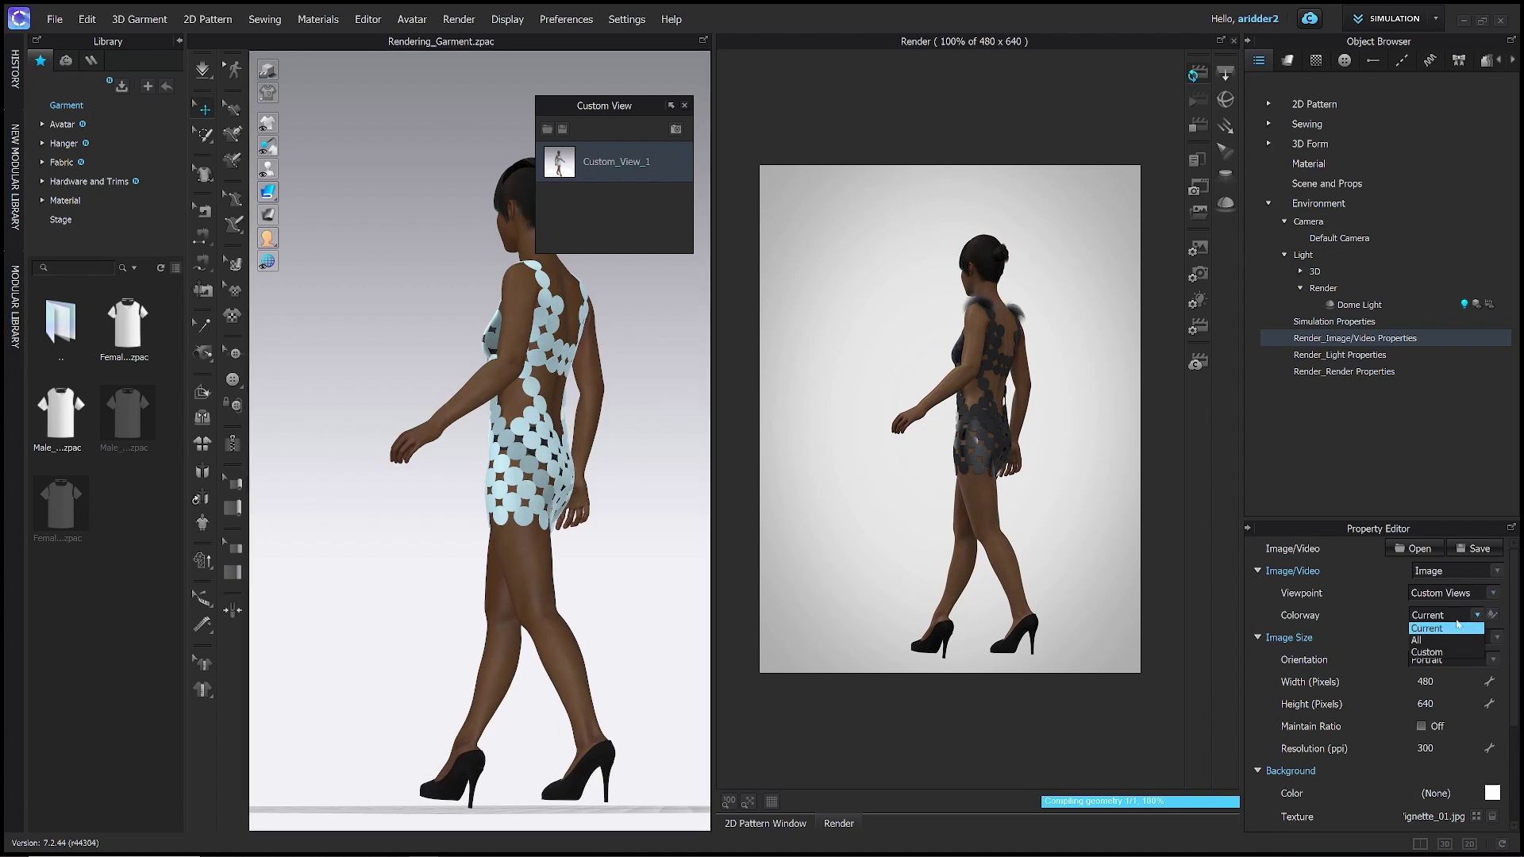
{"action": "left_click", "coordinate": [1346, 620]}
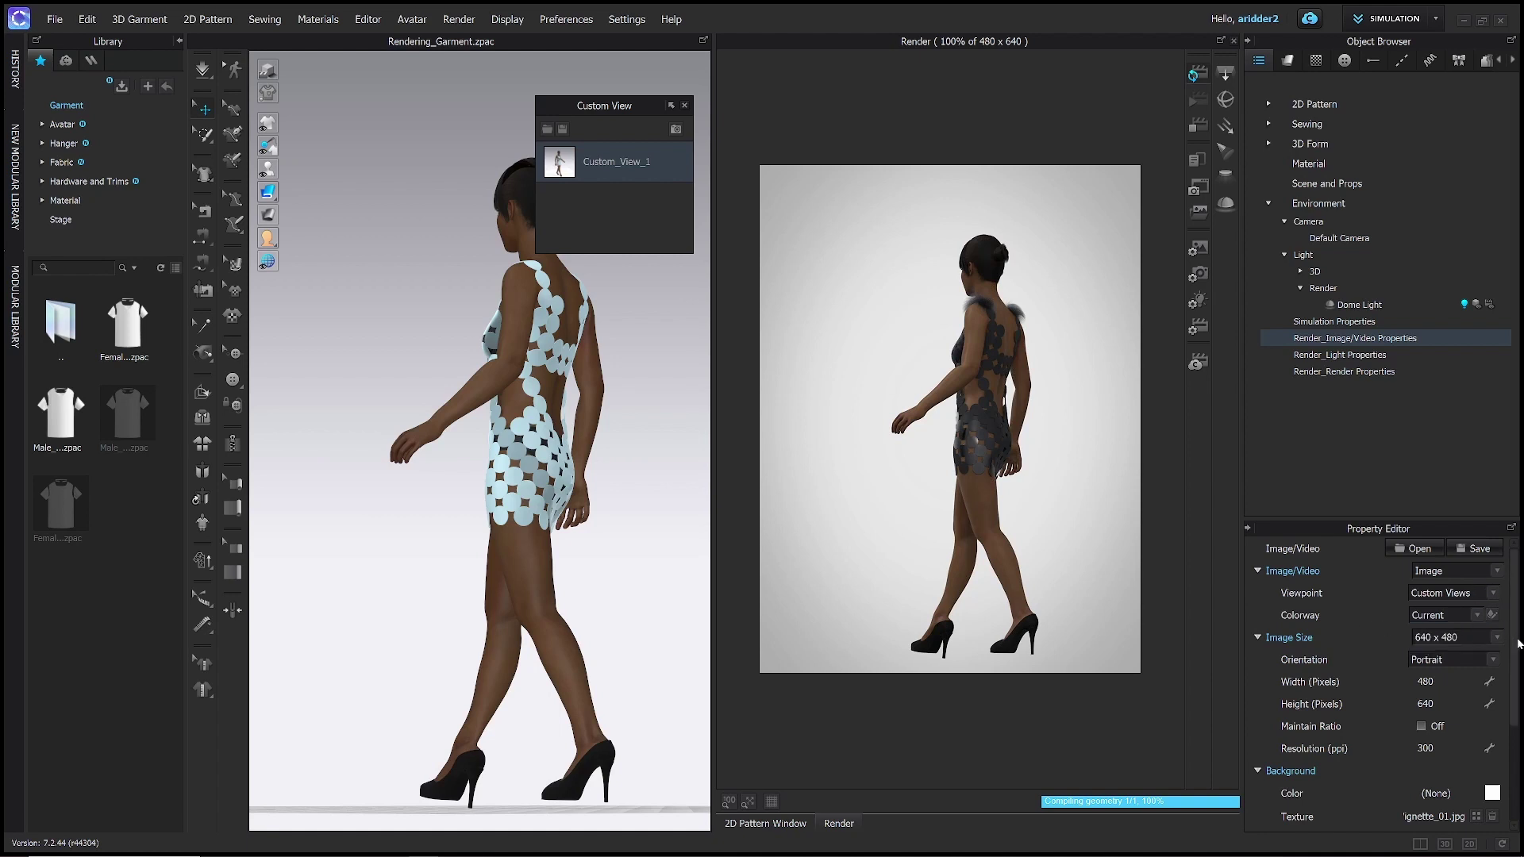
Set the render image size to 1920 x 1080 and check the orientation options, keeping Portrait.
{"action": "scroll", "coordinate": [1492, 605], "scroll_direction": "down", "scroll_amount": 2}
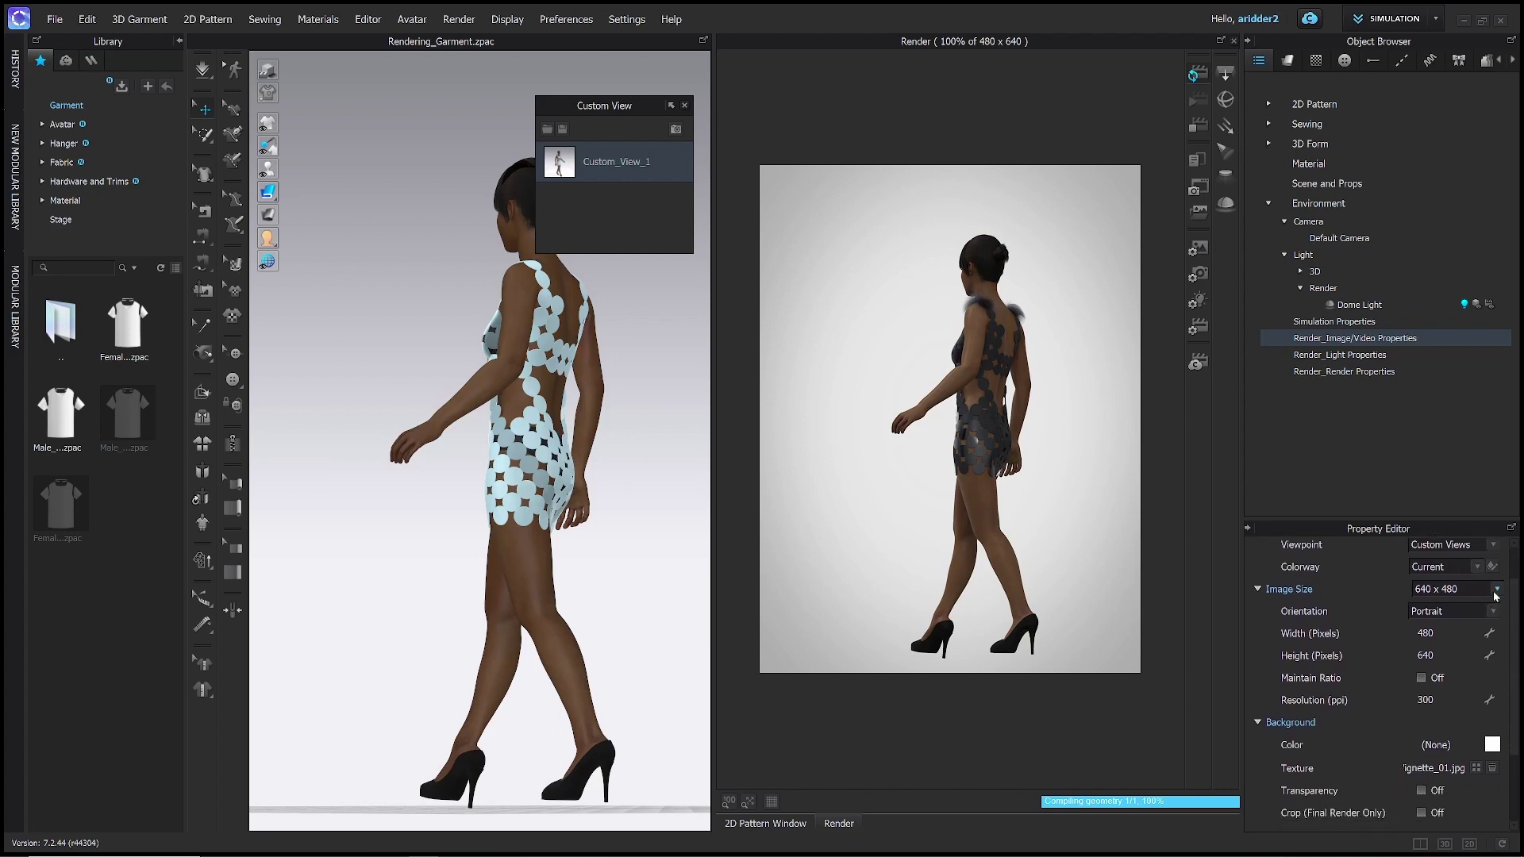
{"action": "left_click", "coordinate": [1496, 591]}
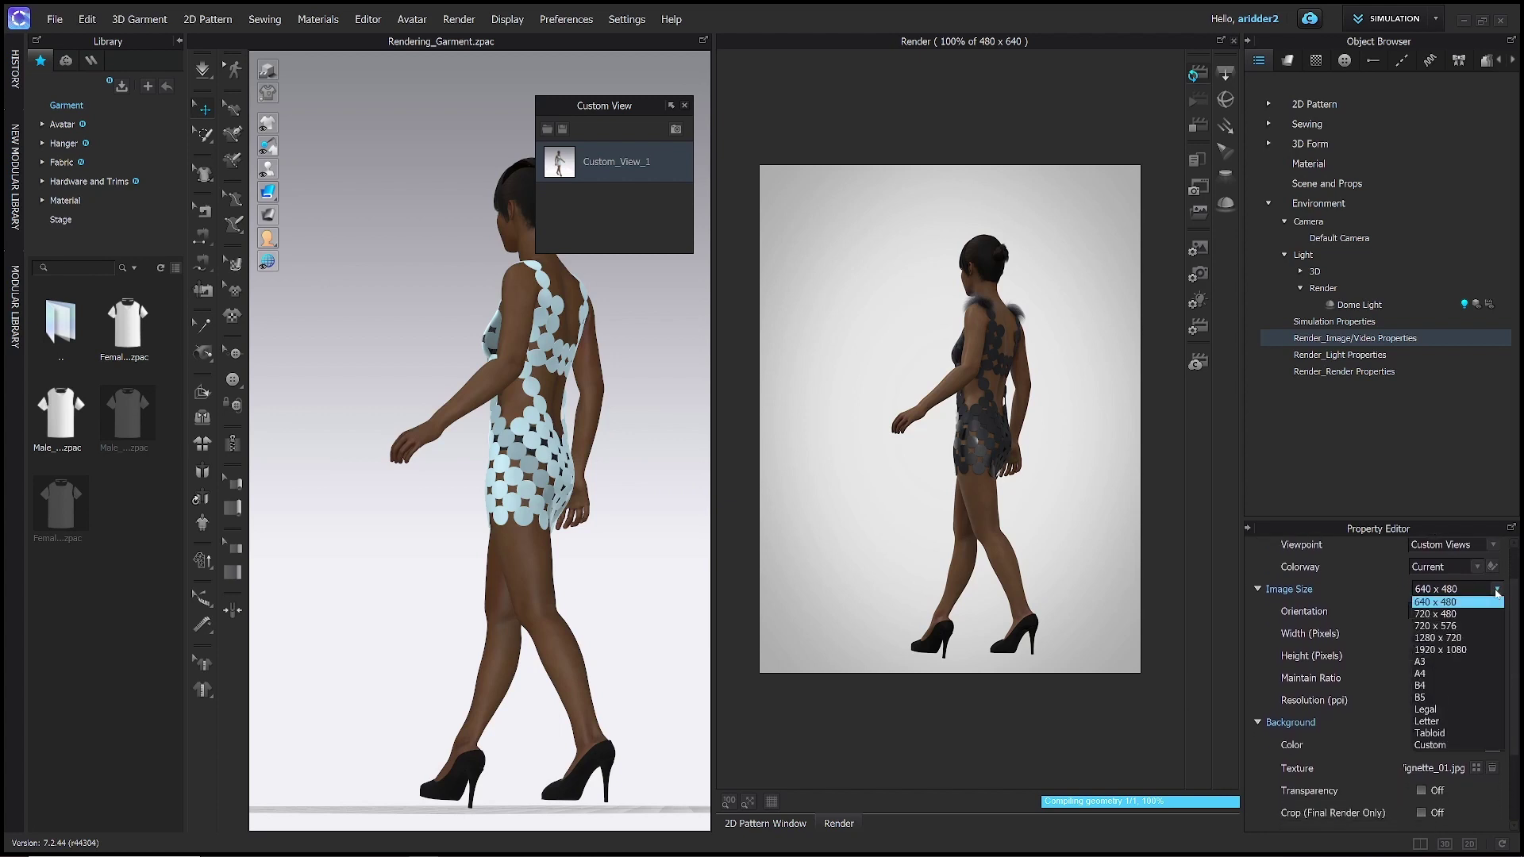
{"action": "left_click", "coordinate": [1440, 650]}
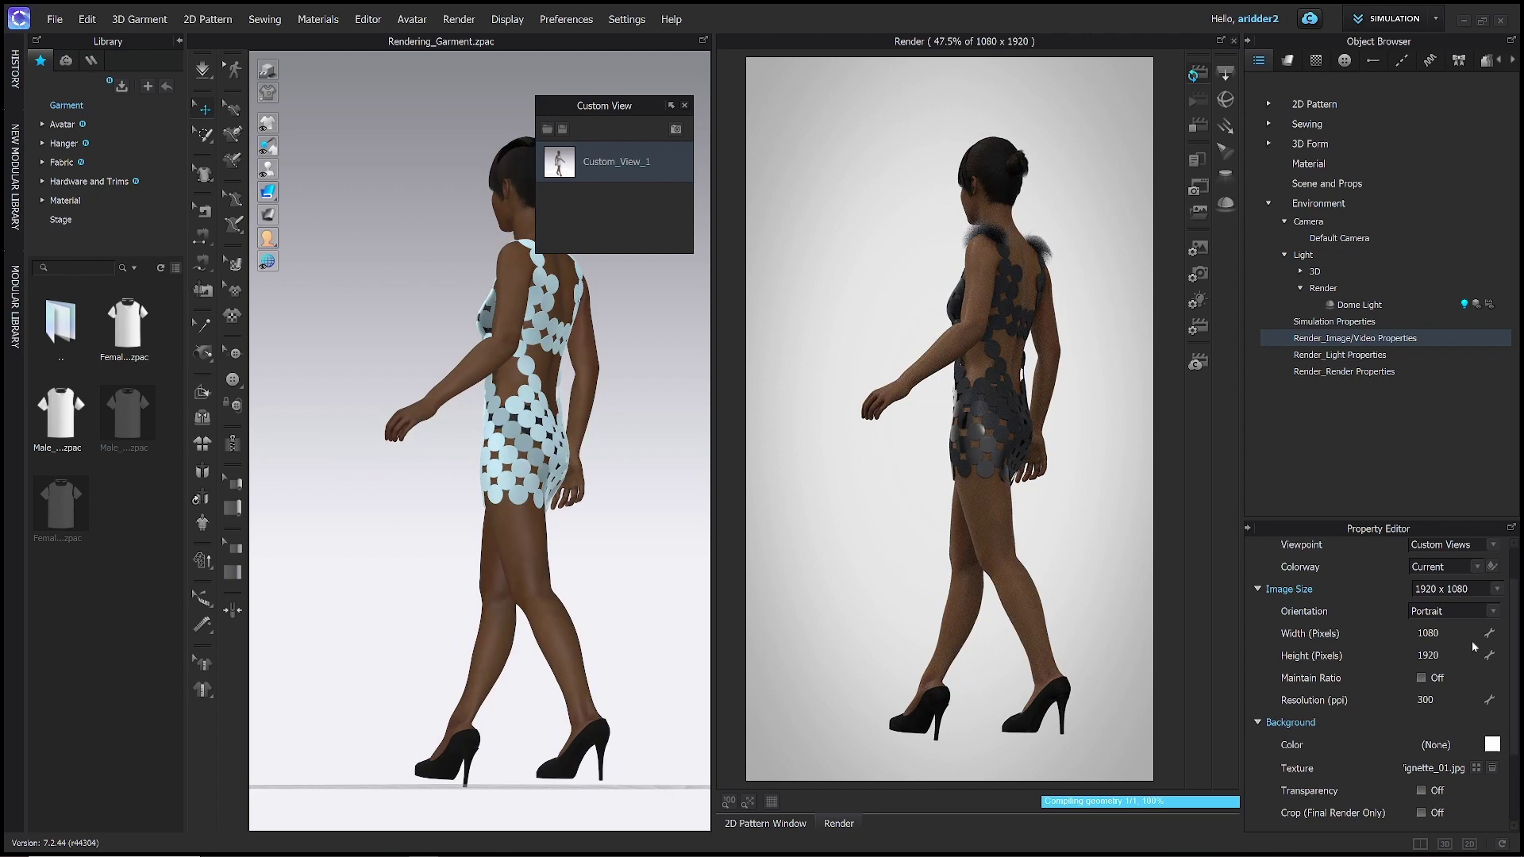
{"action": "left_click", "coordinate": [1495, 612]}
{"action": "left_click", "coordinate": [1496, 612]}
Set the render background color to hex 28282E and apply it.
{"action": "scroll", "coordinate": [1517, 629], "scroll_direction": "down", "scroll_amount": 1}
{"action": "scroll", "coordinate": [1517, 629], "scroll_direction": "down", "scroll_amount": 1}
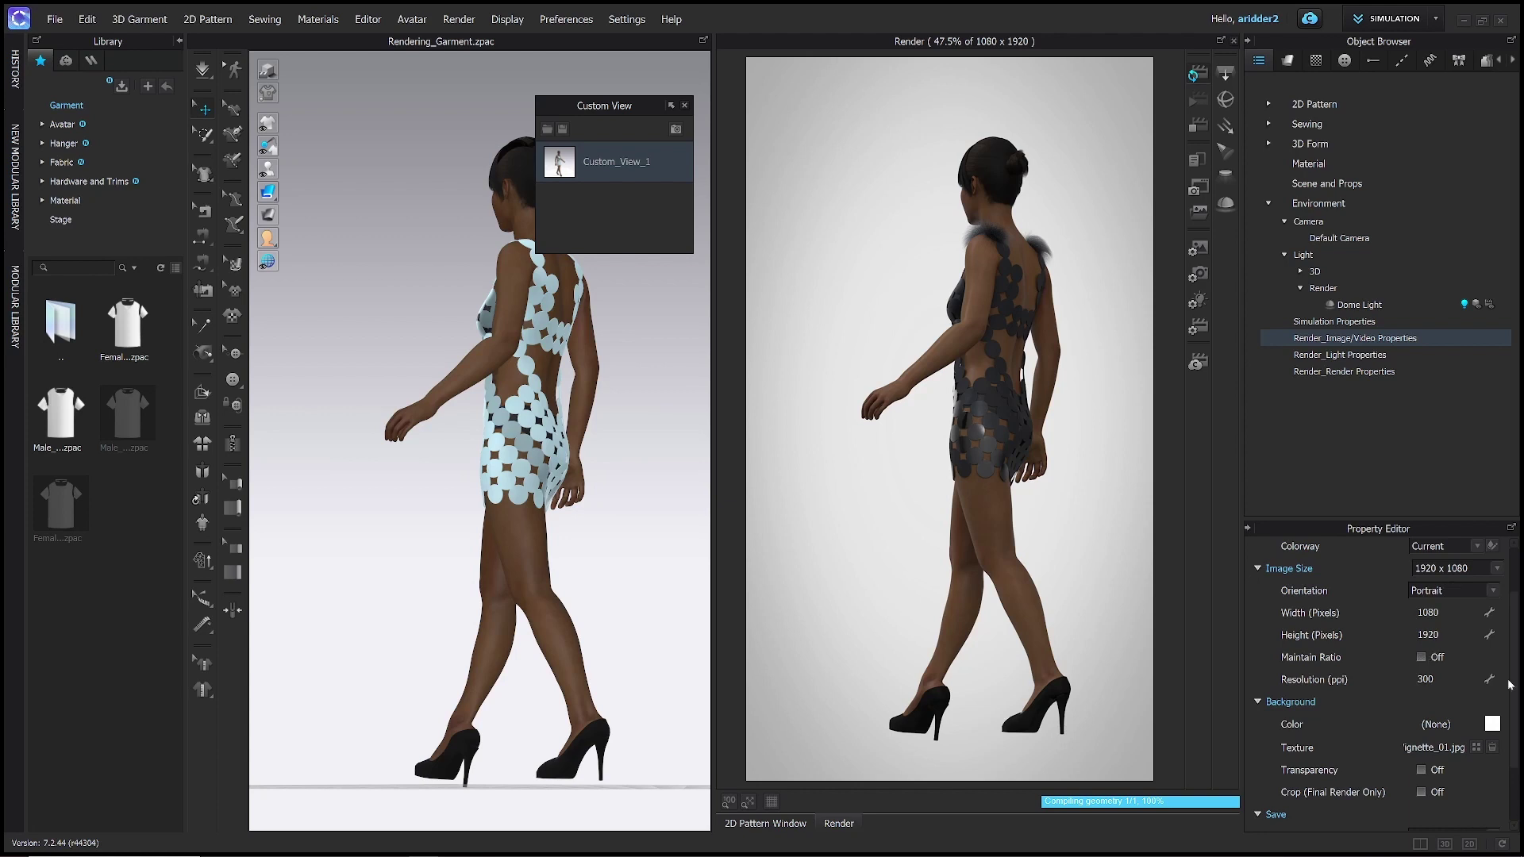
{"action": "scroll", "coordinate": [1490, 681], "scroll_direction": "down", "scroll_amount": 1}
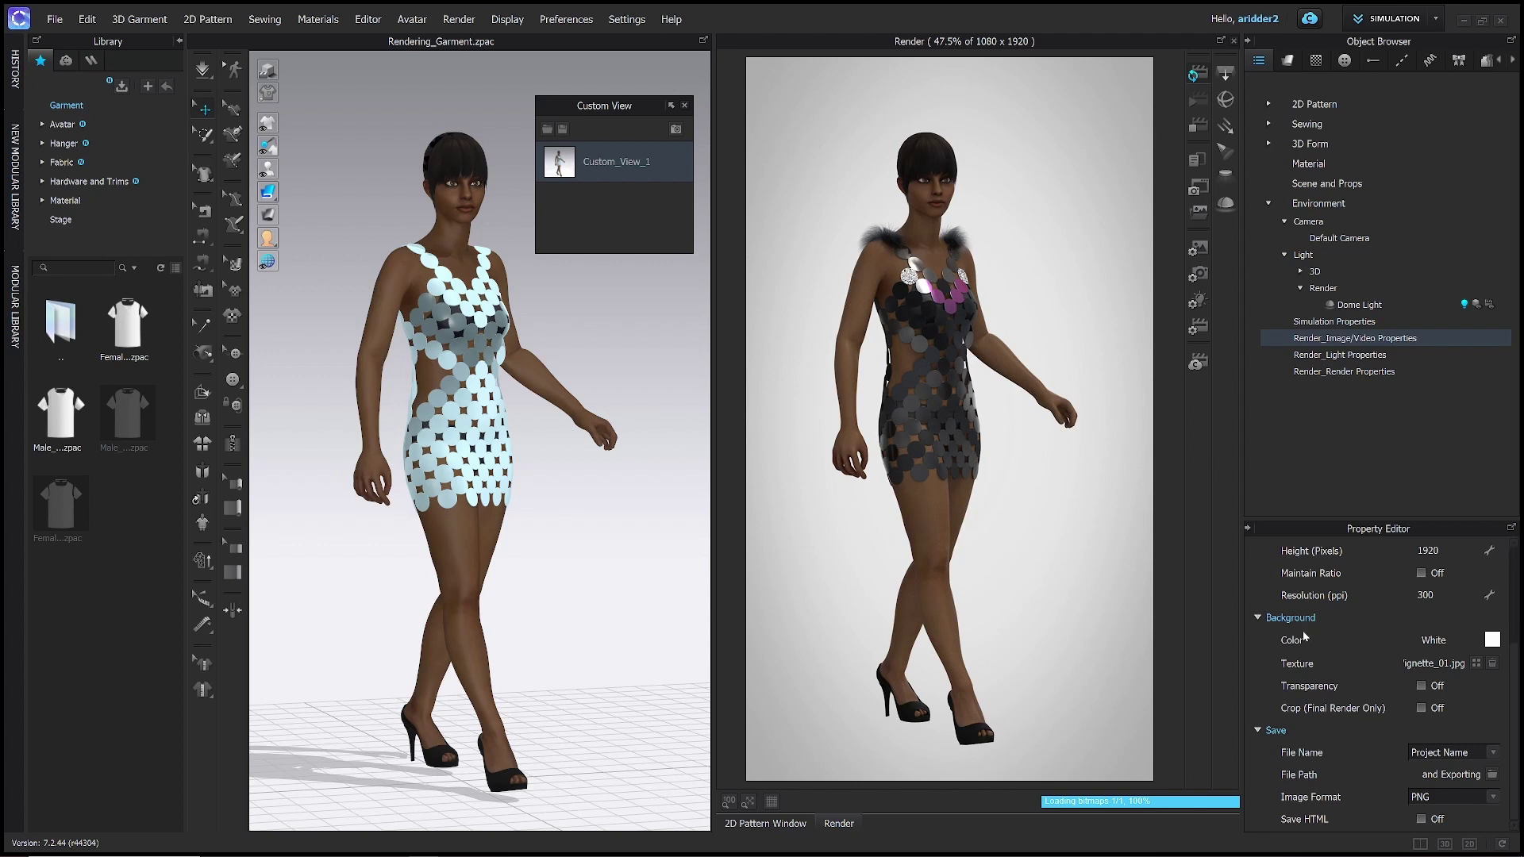
{"action": "left_click", "coordinate": [1492, 643]}
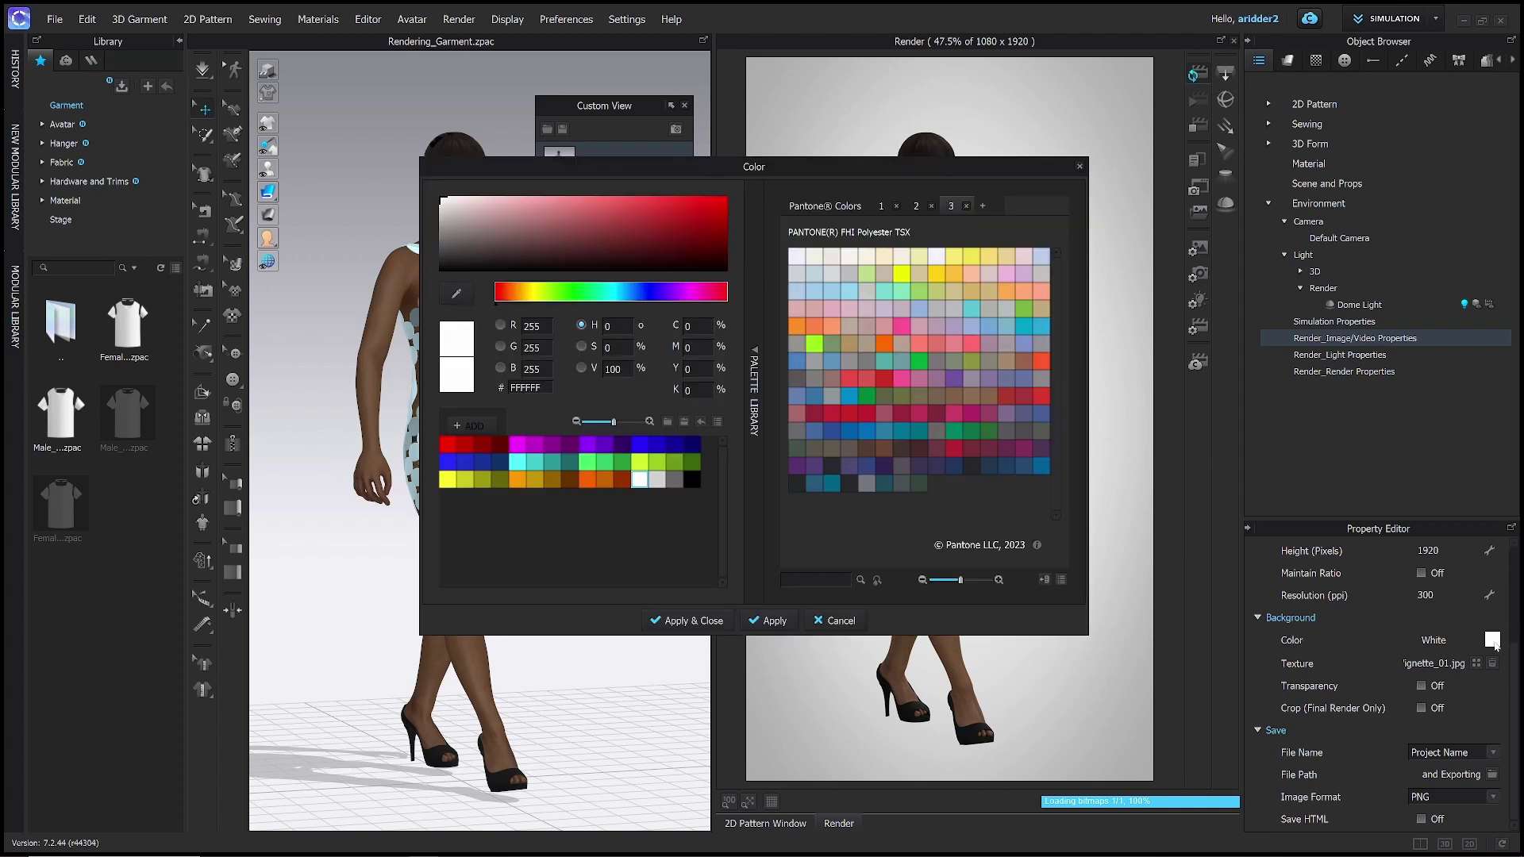
{"action": "key", "text": "ctrl+a"}
{"action": "type", "text": "28282E"}
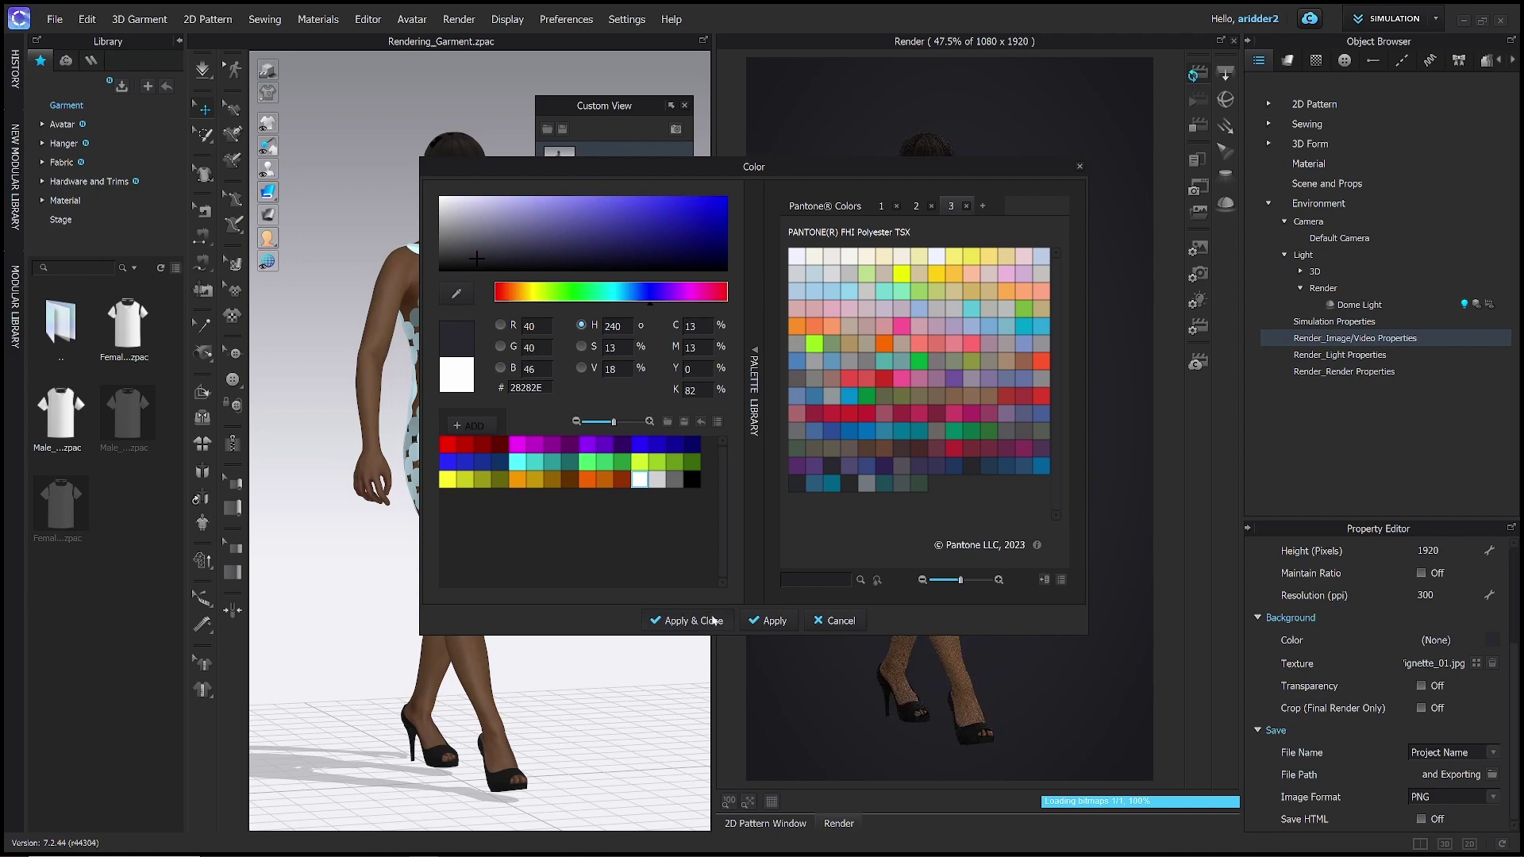
{"action": "left_click", "coordinate": [709, 618]}
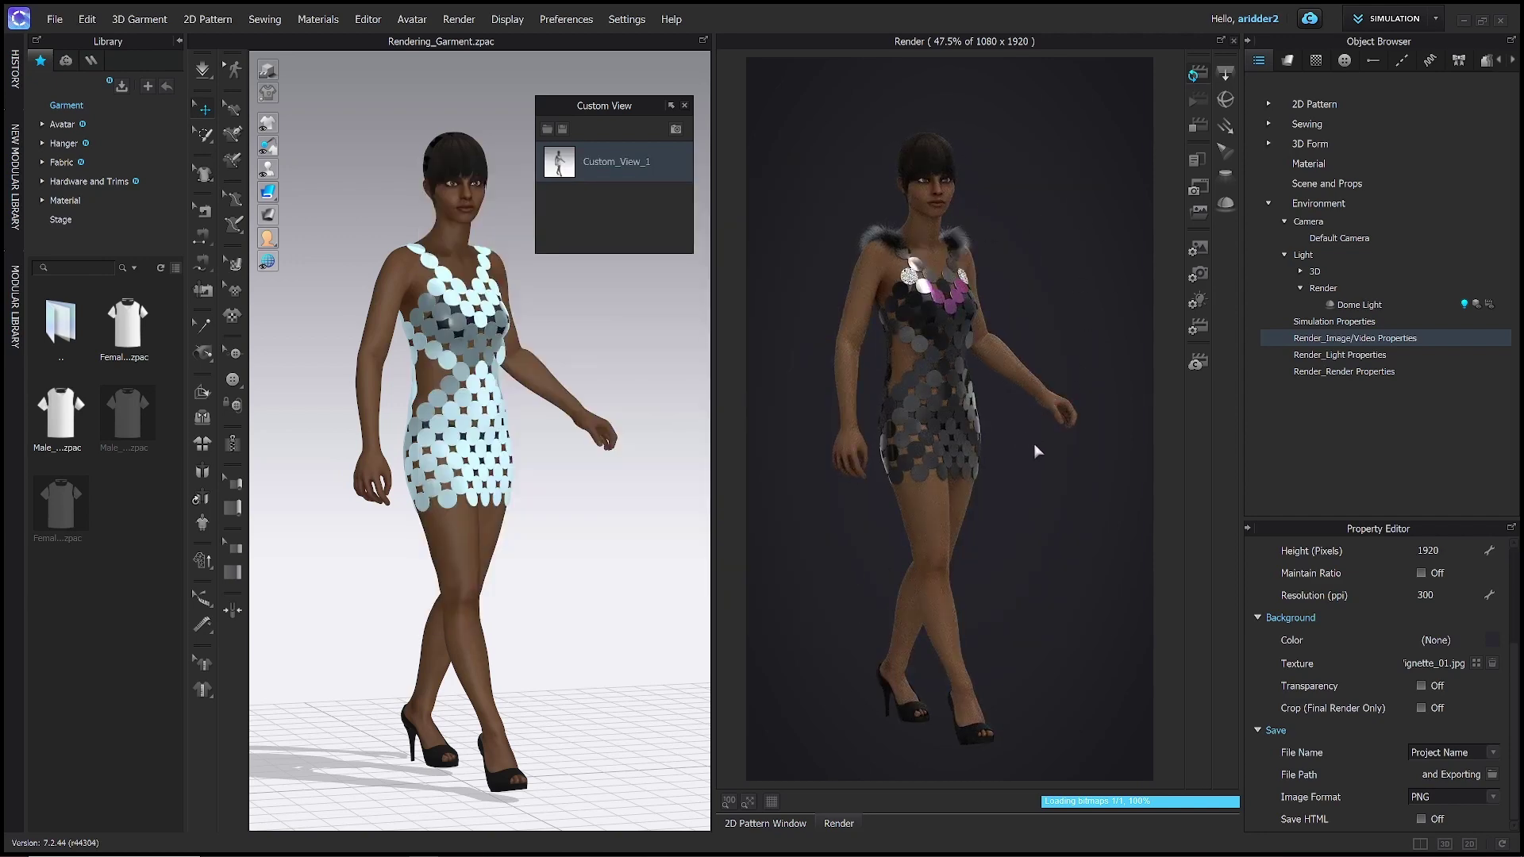
Set the render background texture to the Vignette_02 image, and try background transparency before switching it off again.
{"action": "left_click", "coordinate": [1477, 666]}
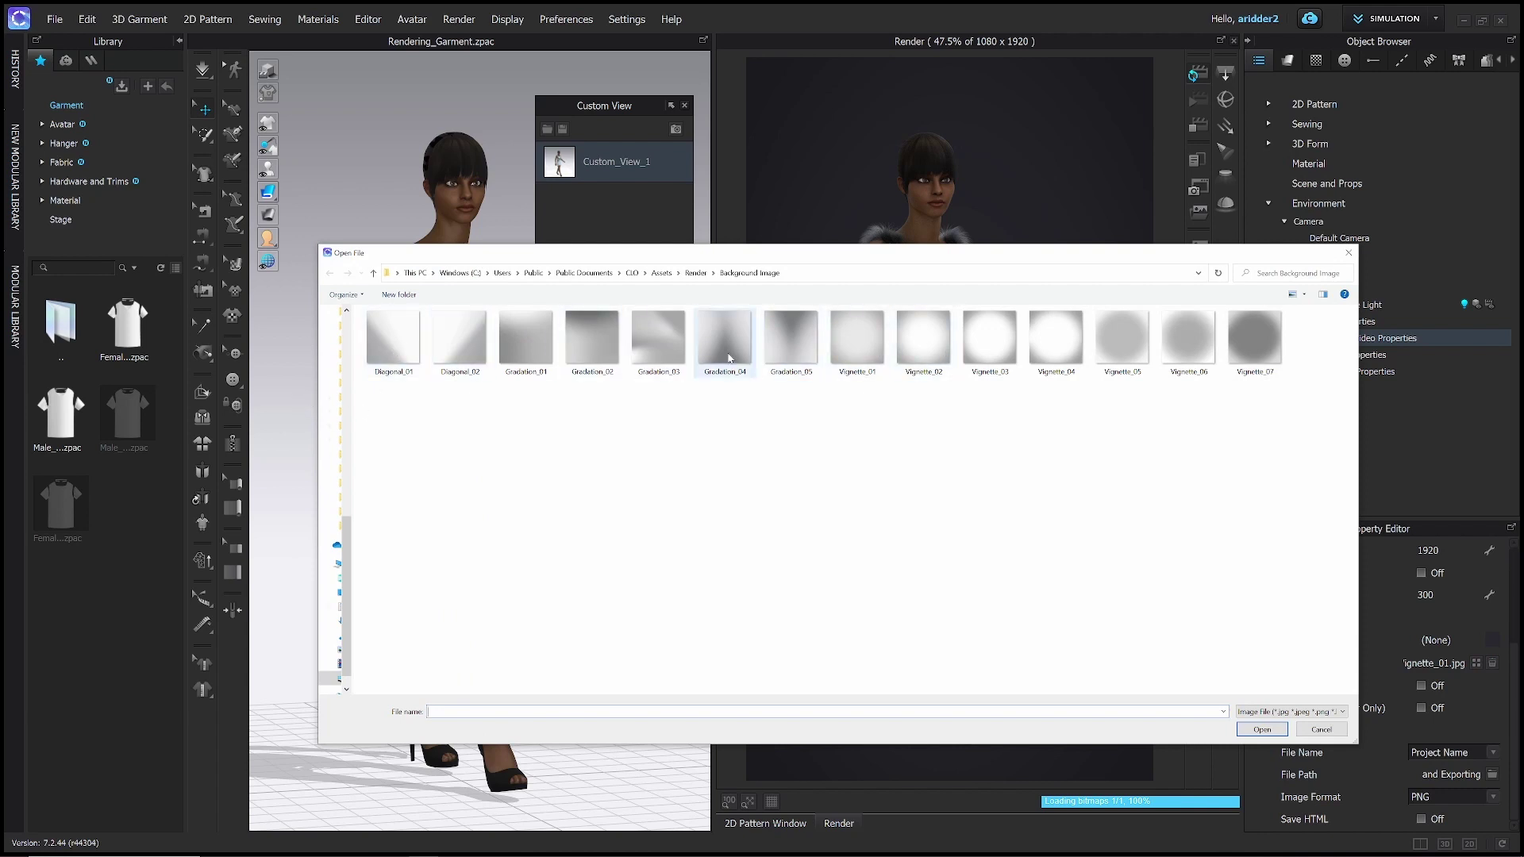
{"action": "key", "text": "Escape"}
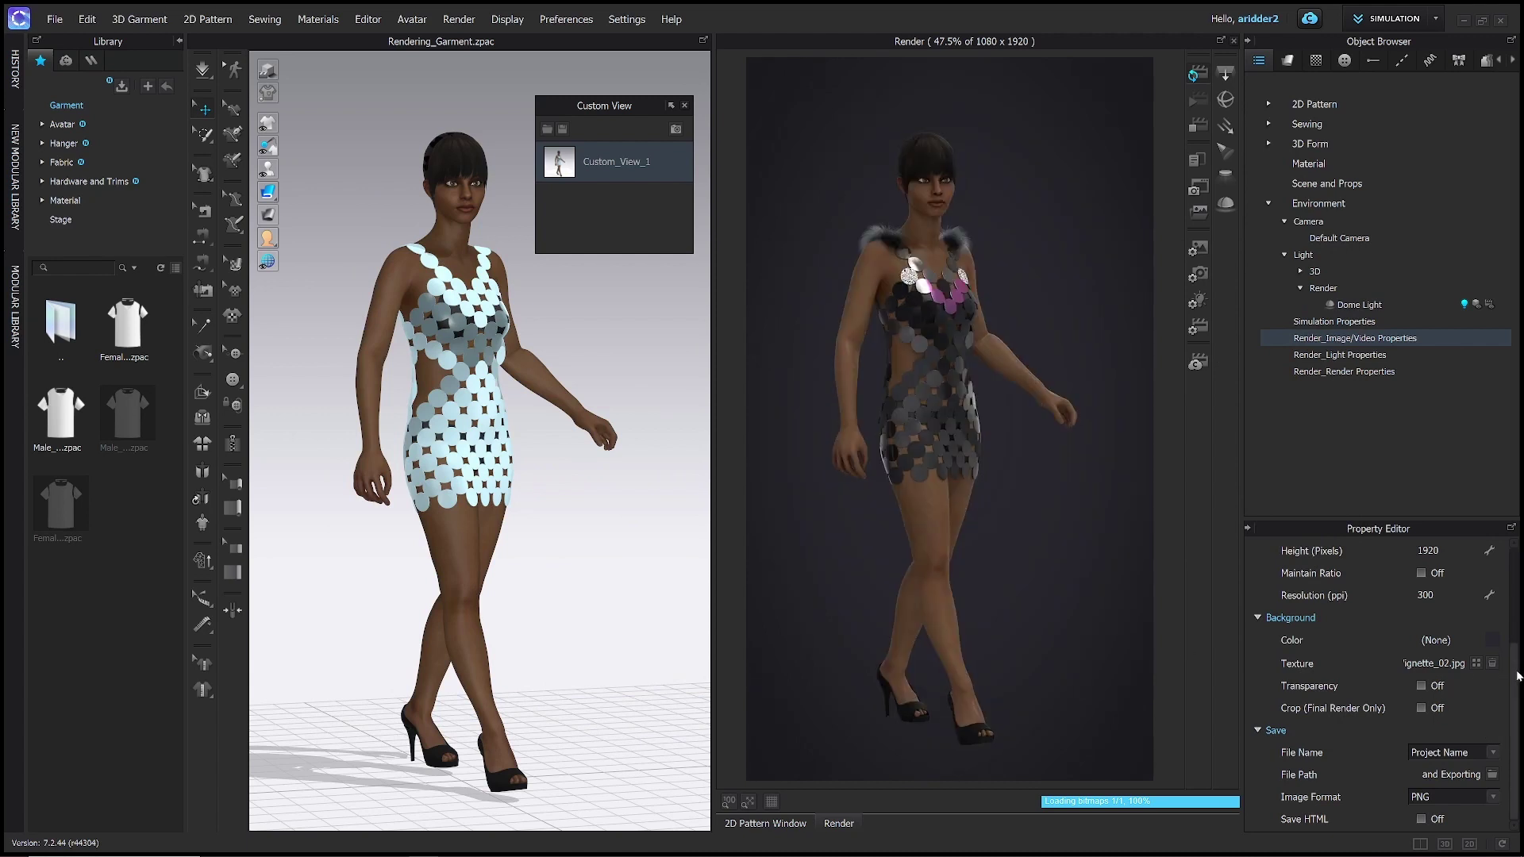
{"action": "left_click", "coordinate": [1421, 686]}
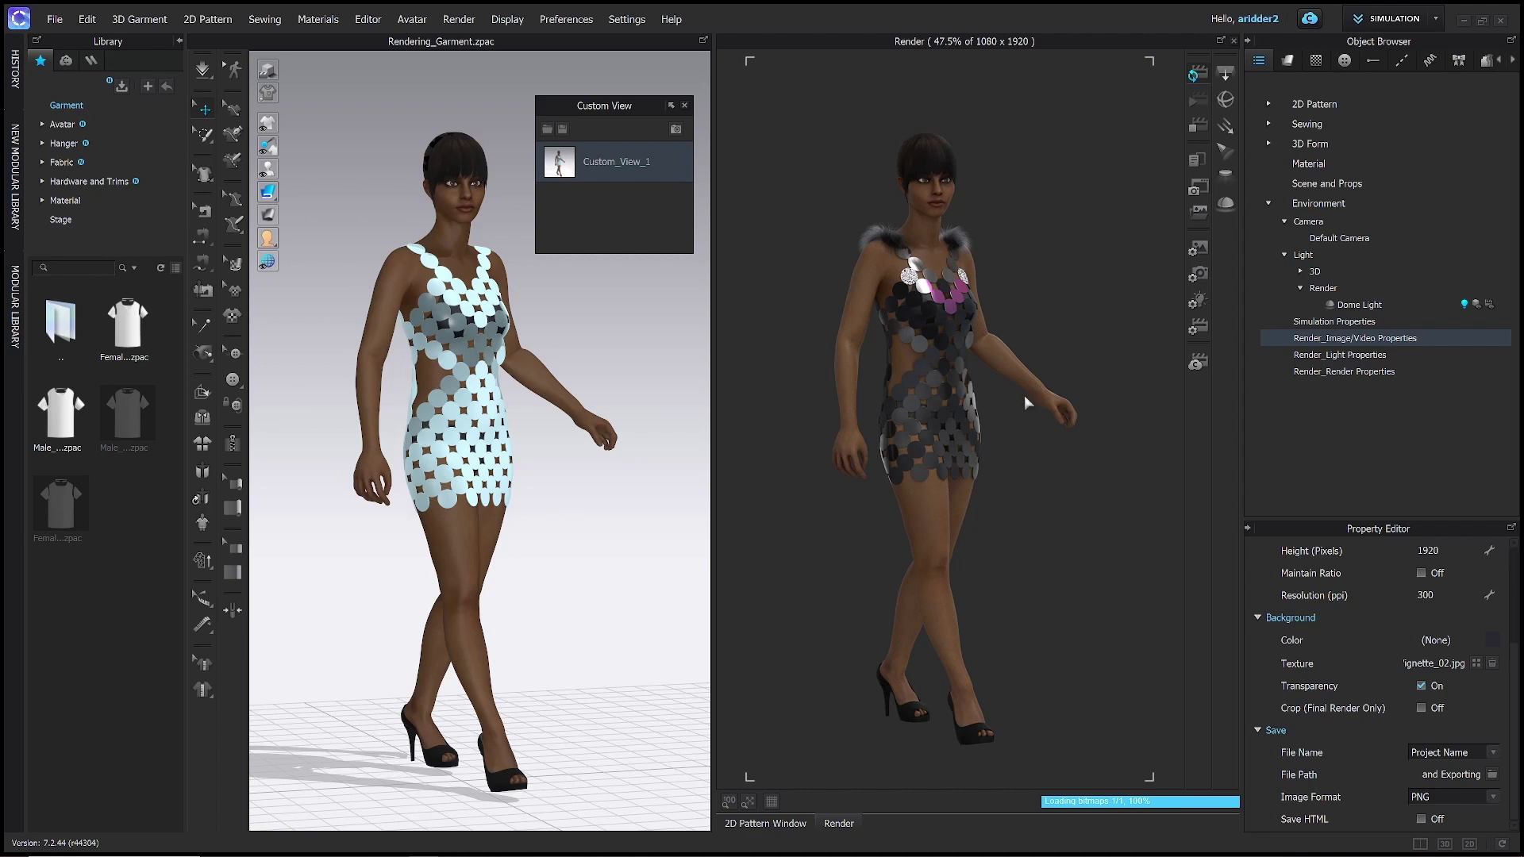
{"action": "left_click", "coordinate": [1421, 686]}
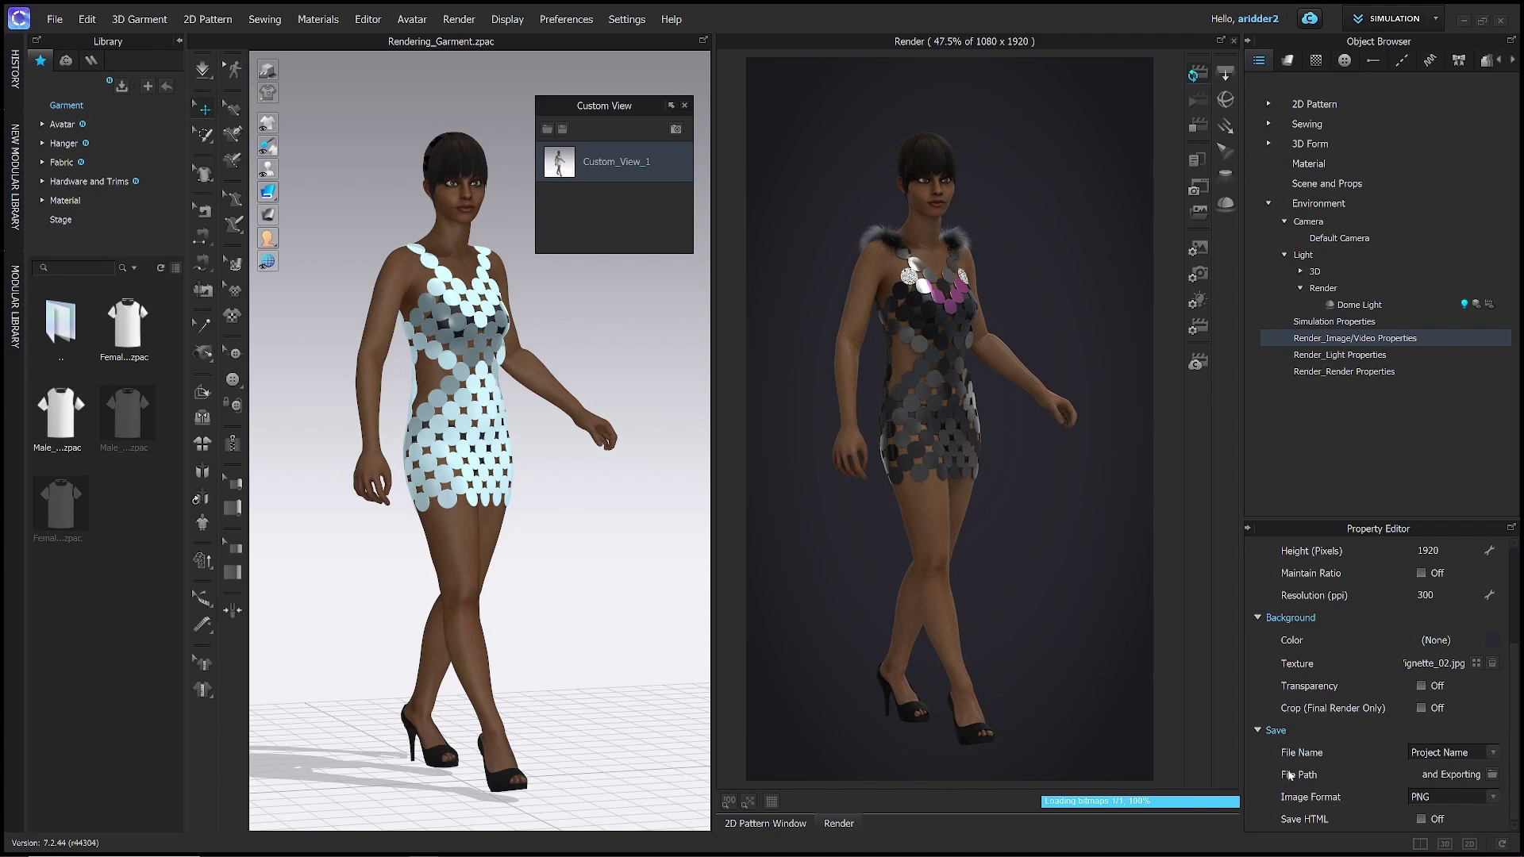
Review the file name, file path and image format options for saving the render, keeping Project Name and the current folder.
{"action": "left_click", "coordinate": [1494, 754]}
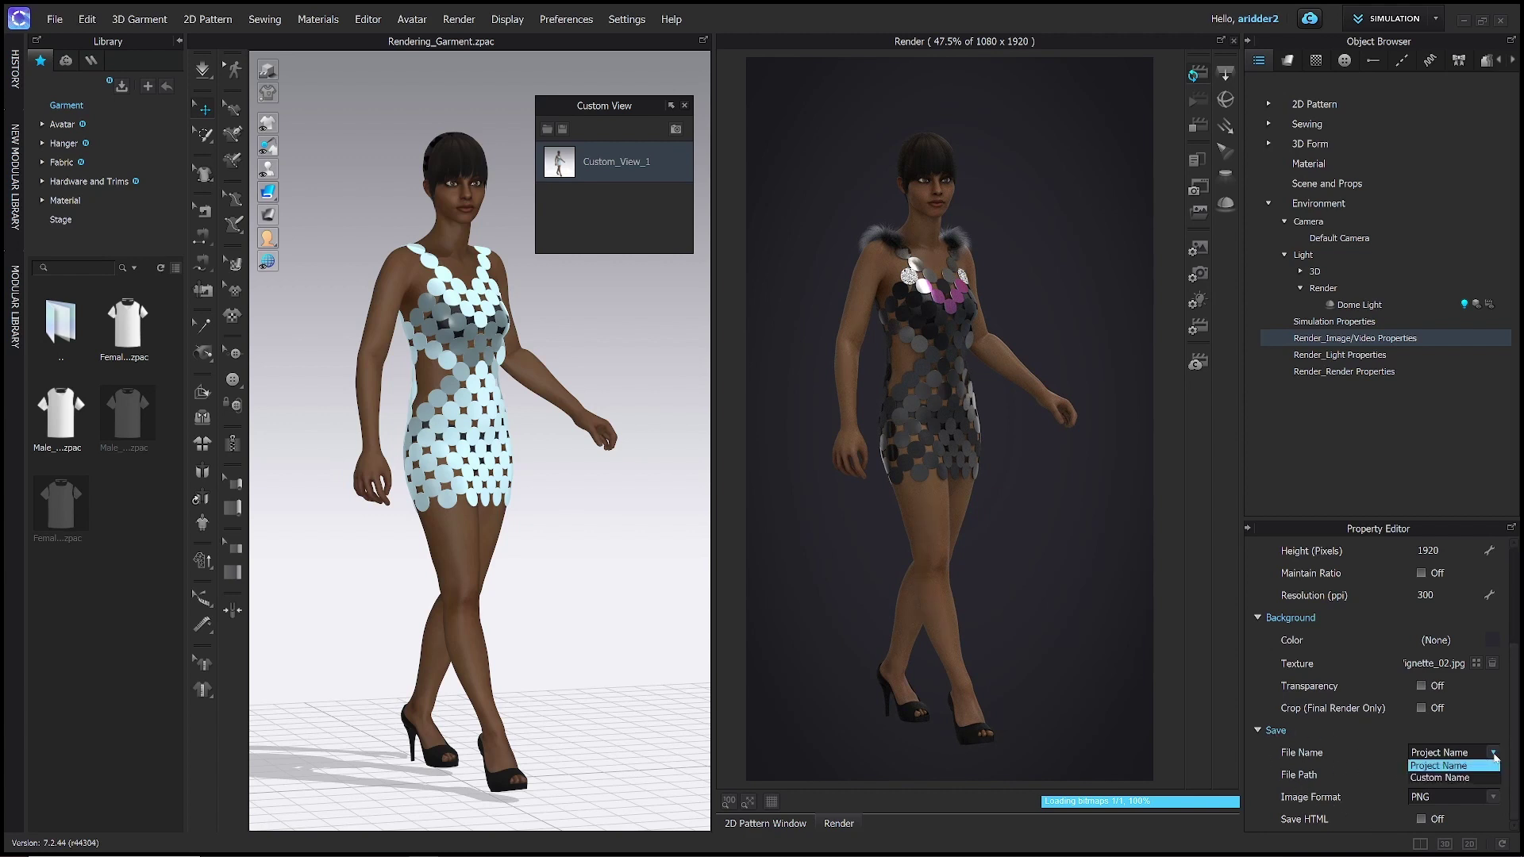
{"action": "left_click", "coordinate": [1496, 758]}
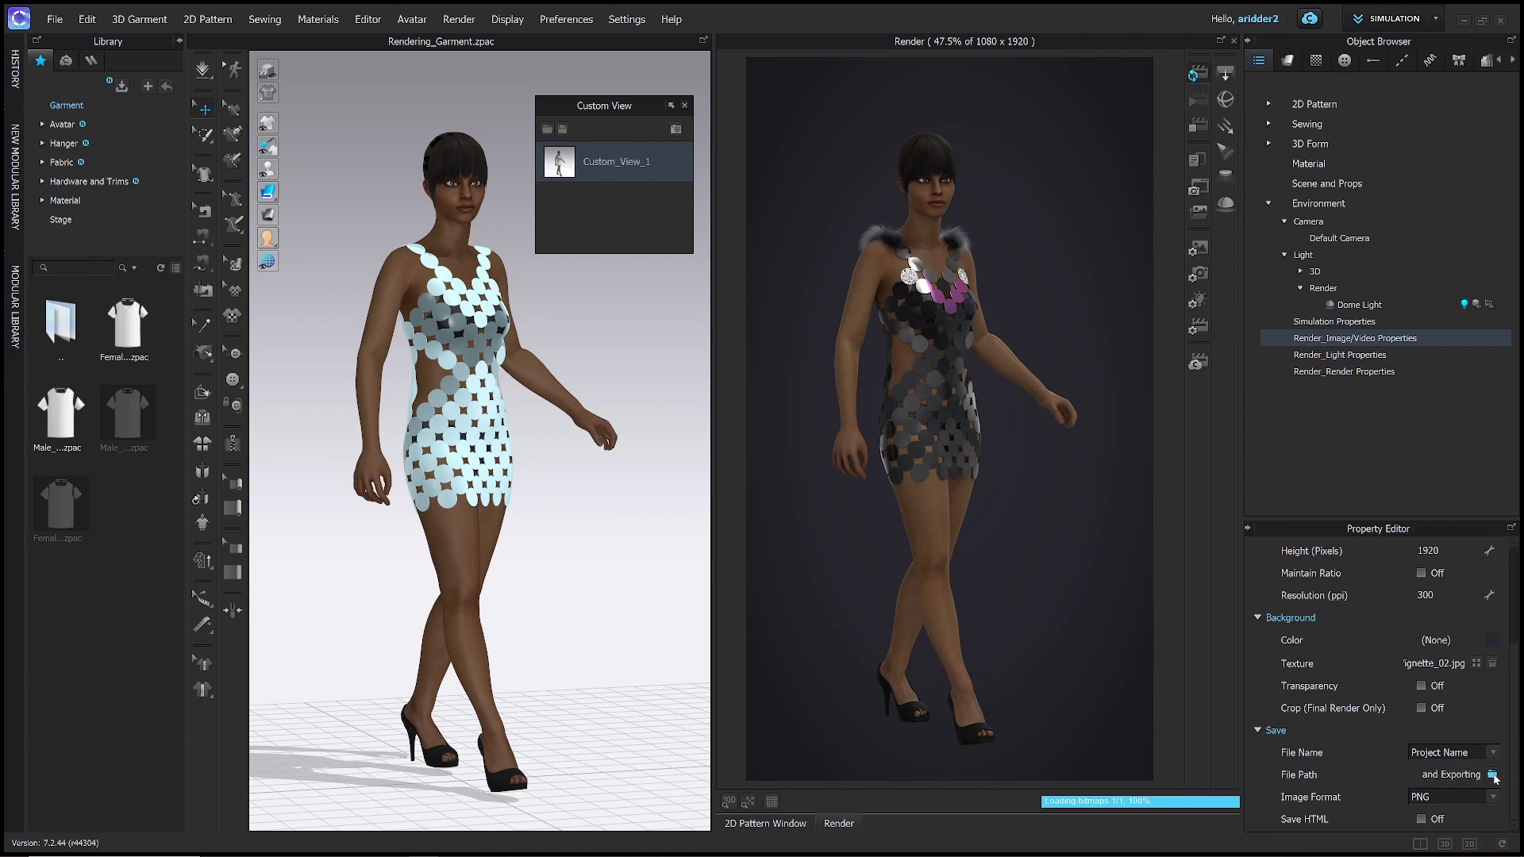
{"action": "left_click", "coordinate": [1492, 776]}
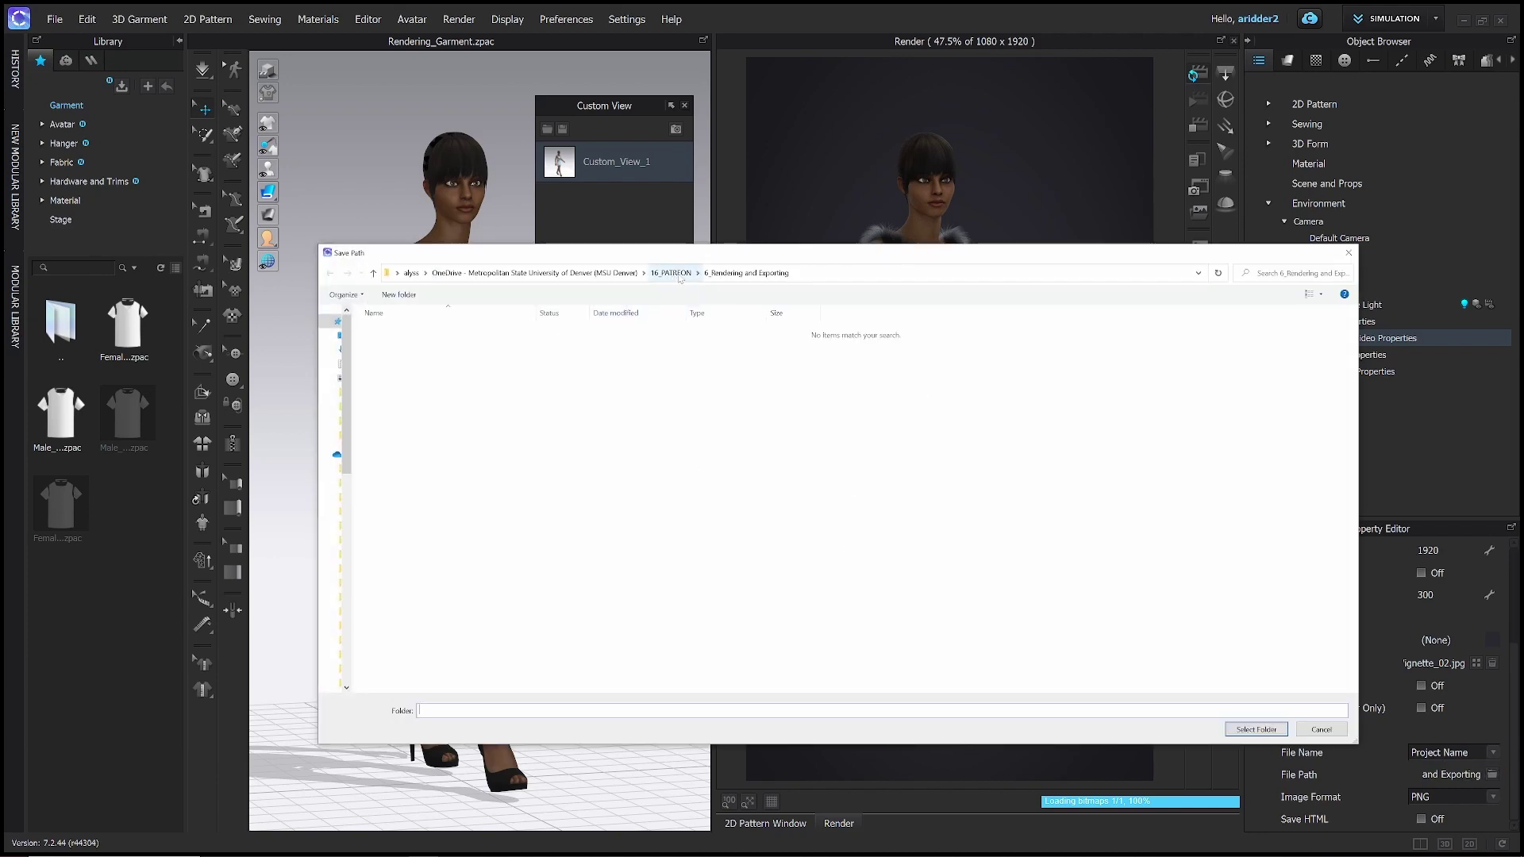
{"action": "left_click", "coordinate": [1349, 252]}
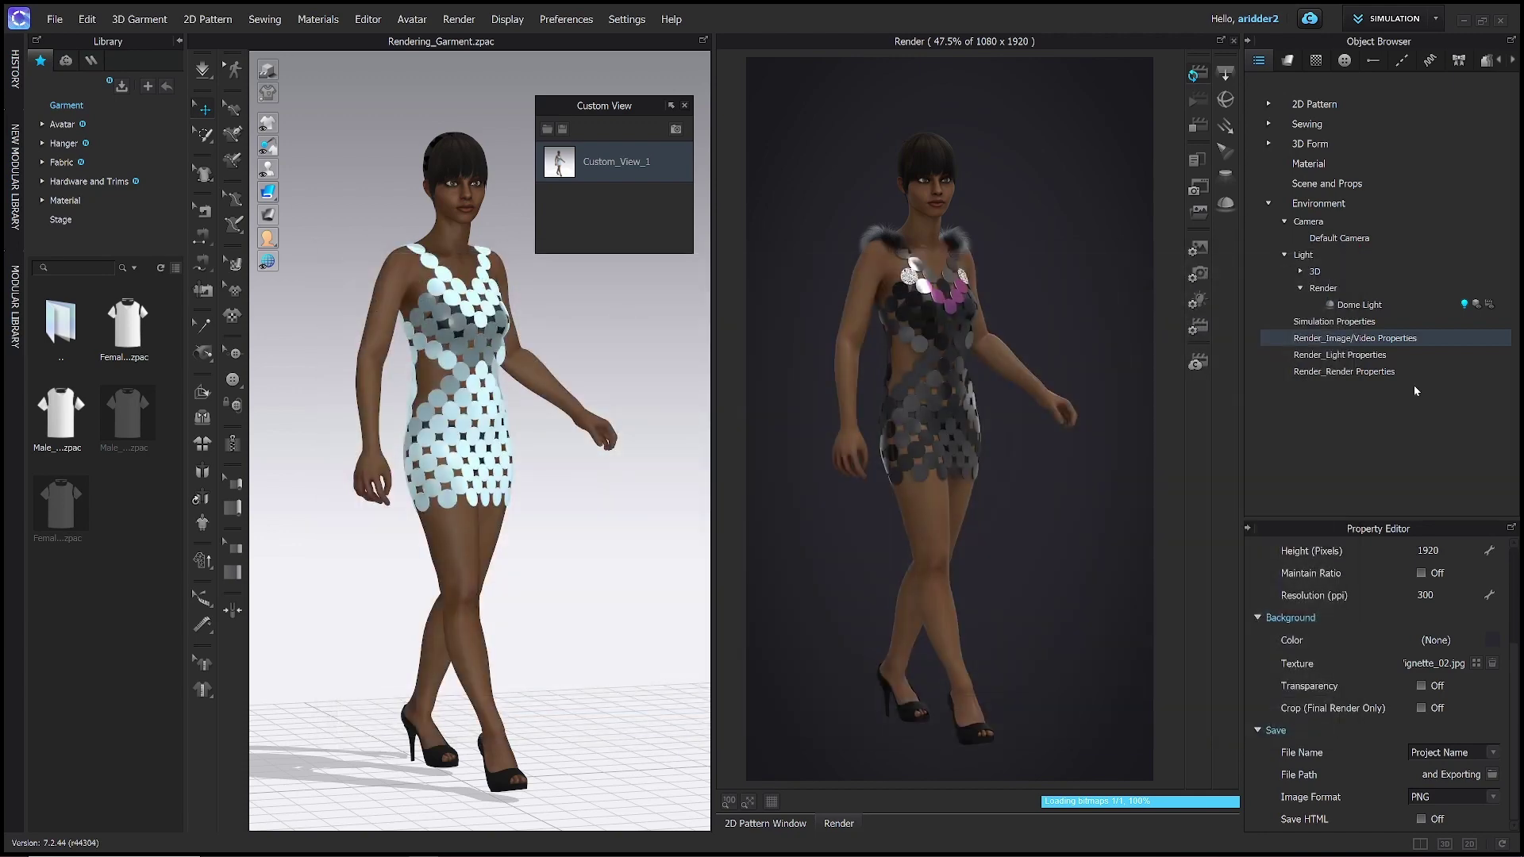
{"action": "left_click", "coordinate": [1492, 776]}
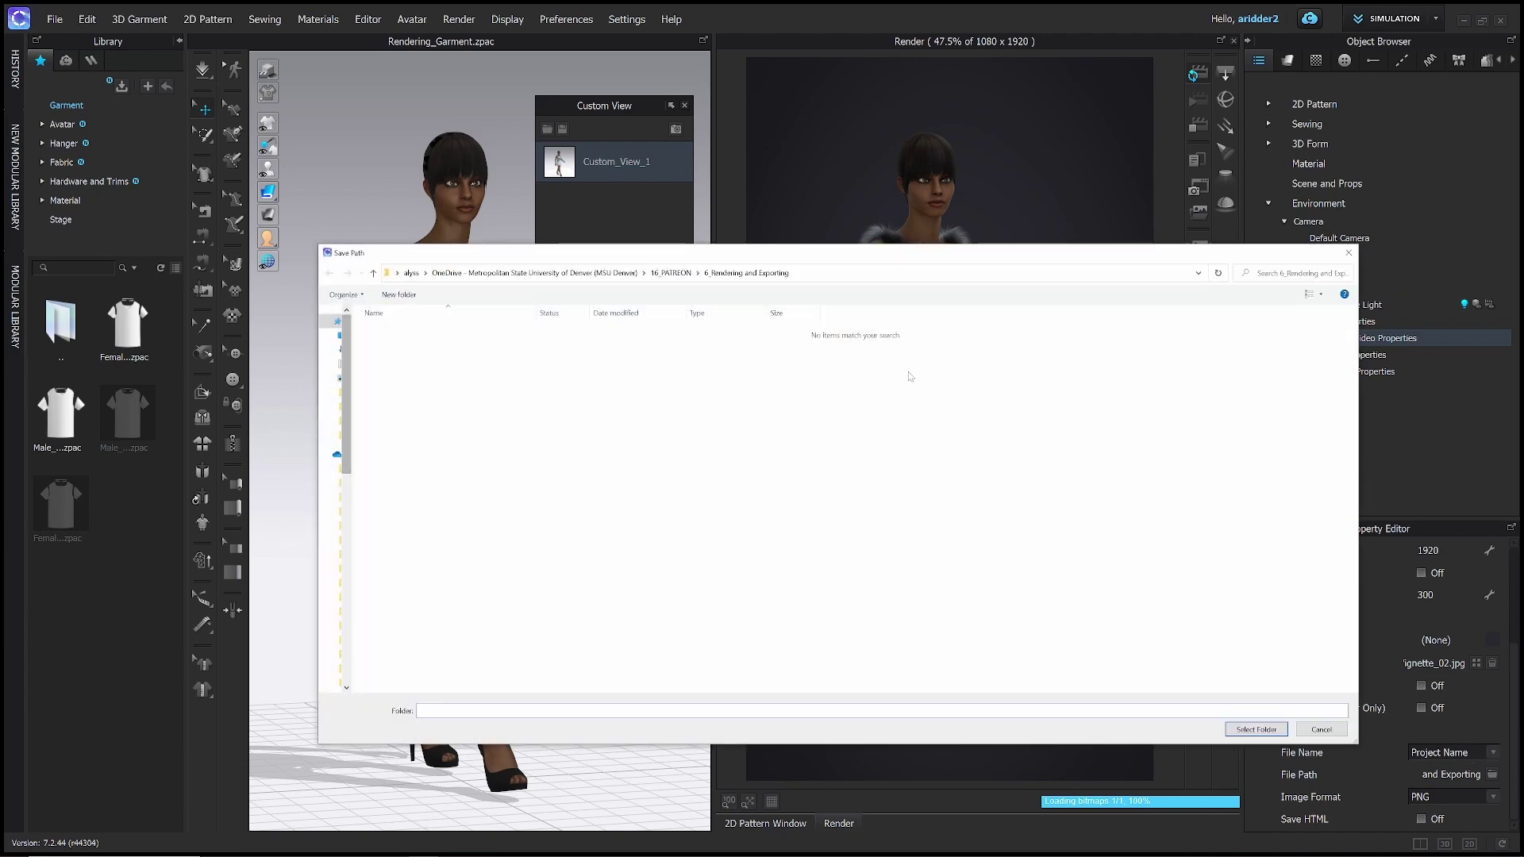
{"action": "left_click", "coordinate": [1352, 253]}
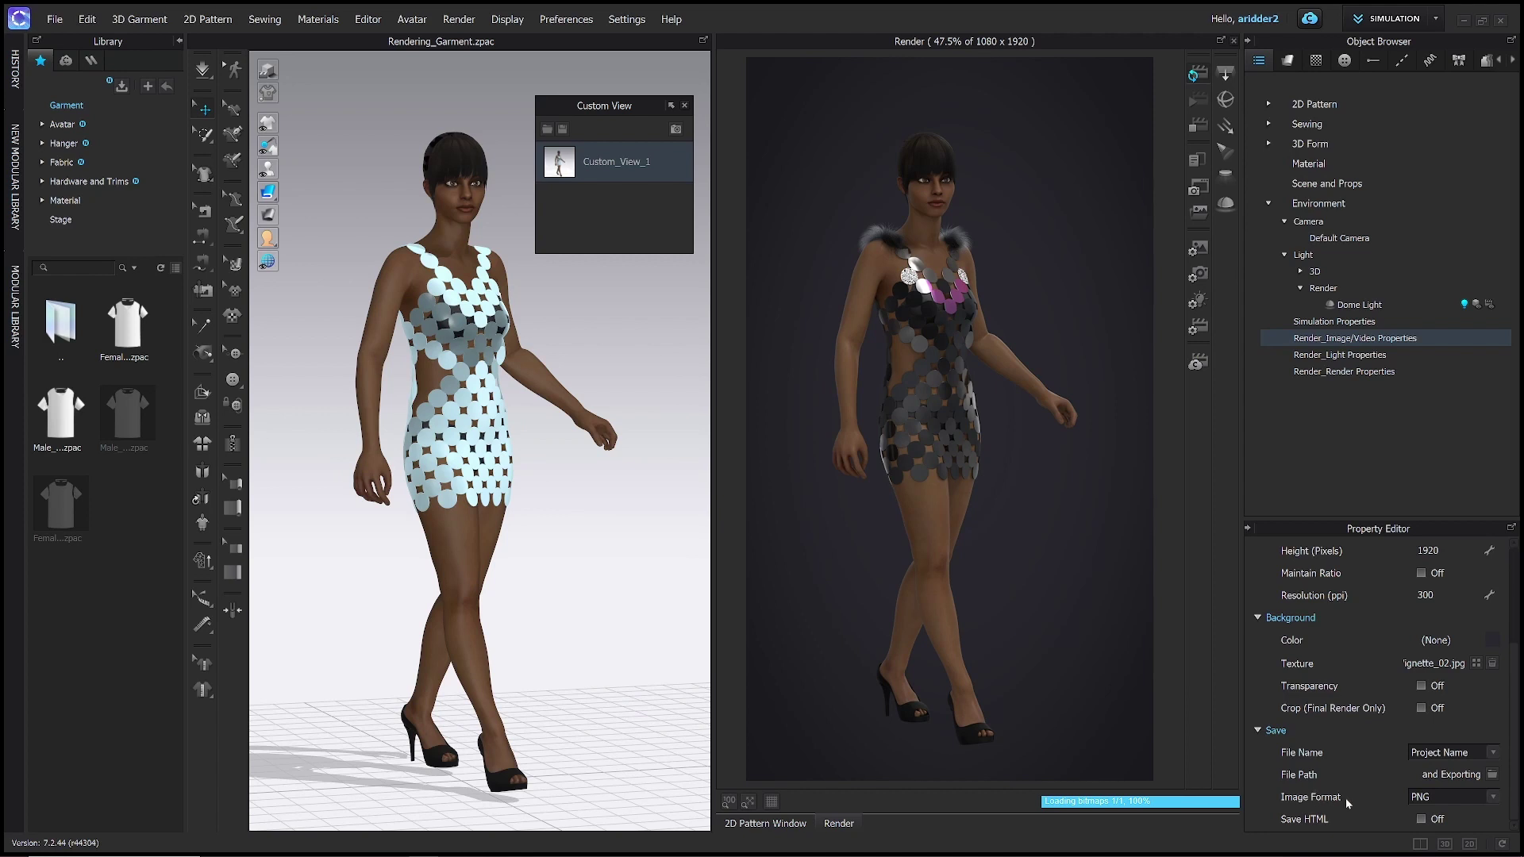
{"action": "left_click", "coordinate": [1495, 803]}
{"action": "left_click", "coordinate": [1453, 815]}
Open the Default Camera's properties, try several fields of view, and set the field of view to 10.
{"action": "left_click", "coordinate": [1198, 274]}
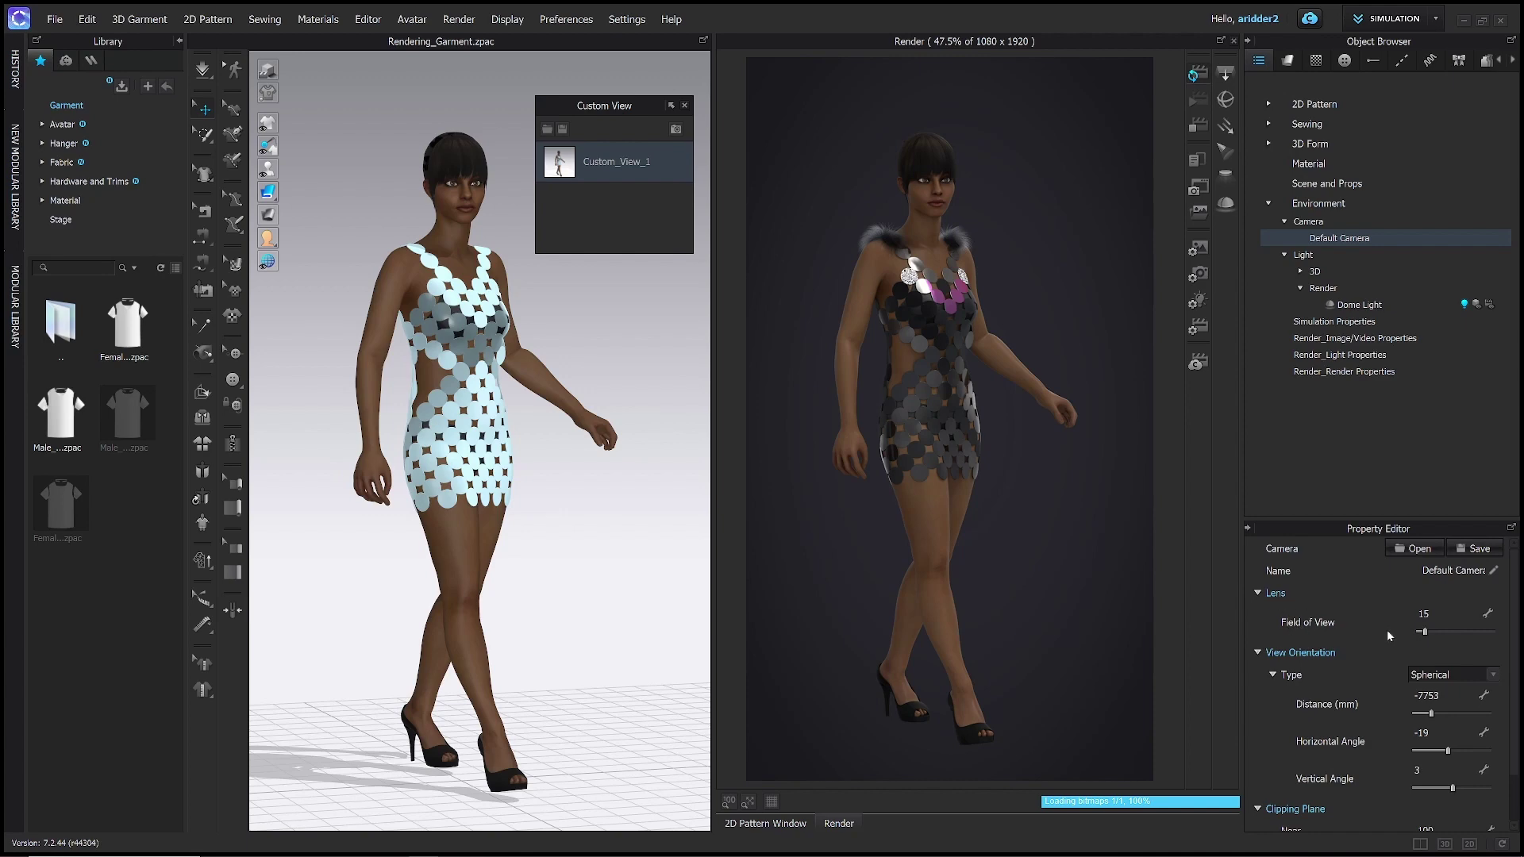
{"action": "left_click", "coordinate": [1430, 632]}
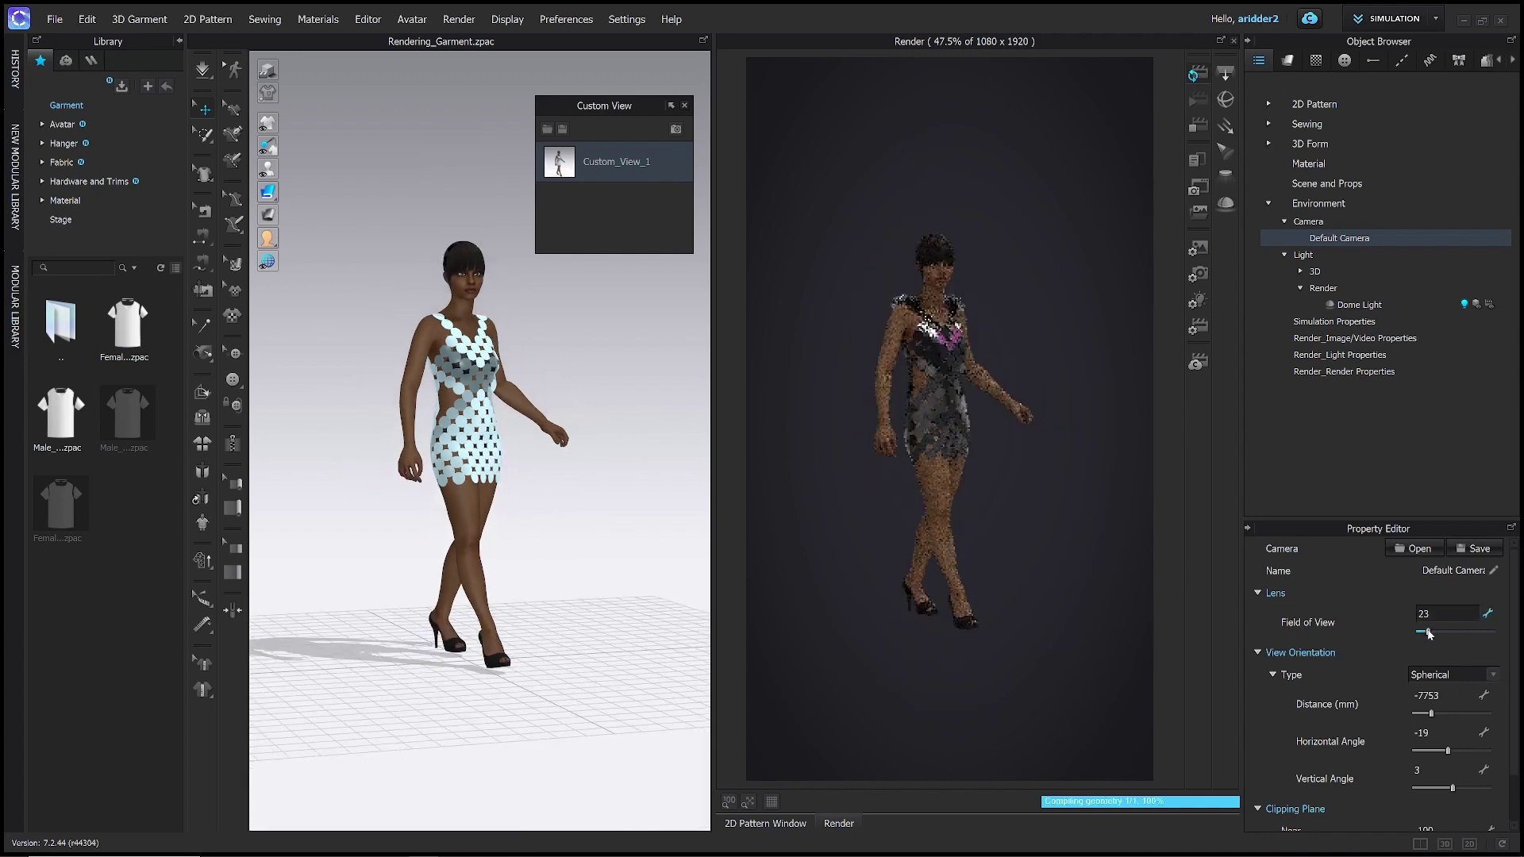
{"action": "left_click", "coordinate": [1429, 632]}
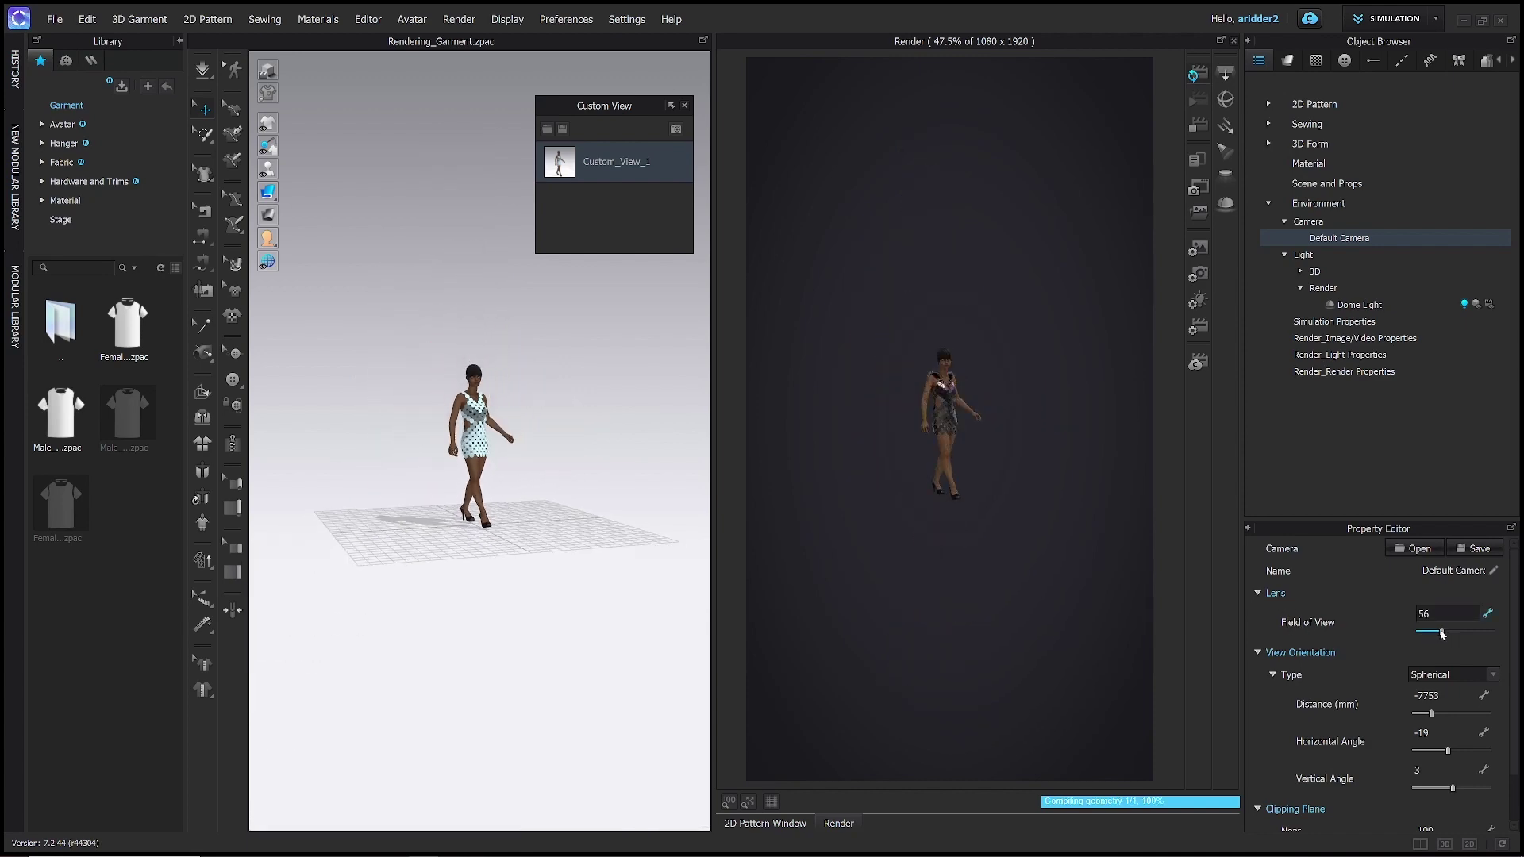
{"action": "mouse_move", "coordinate": [1429, 633]}
{"action": "left_mouse_down"}
{"action": "mouse_move", "coordinate": [1443, 633]}
{"action": "mouse_move", "coordinate": [1424, 630]}
{"action": "left_mouse_up"}
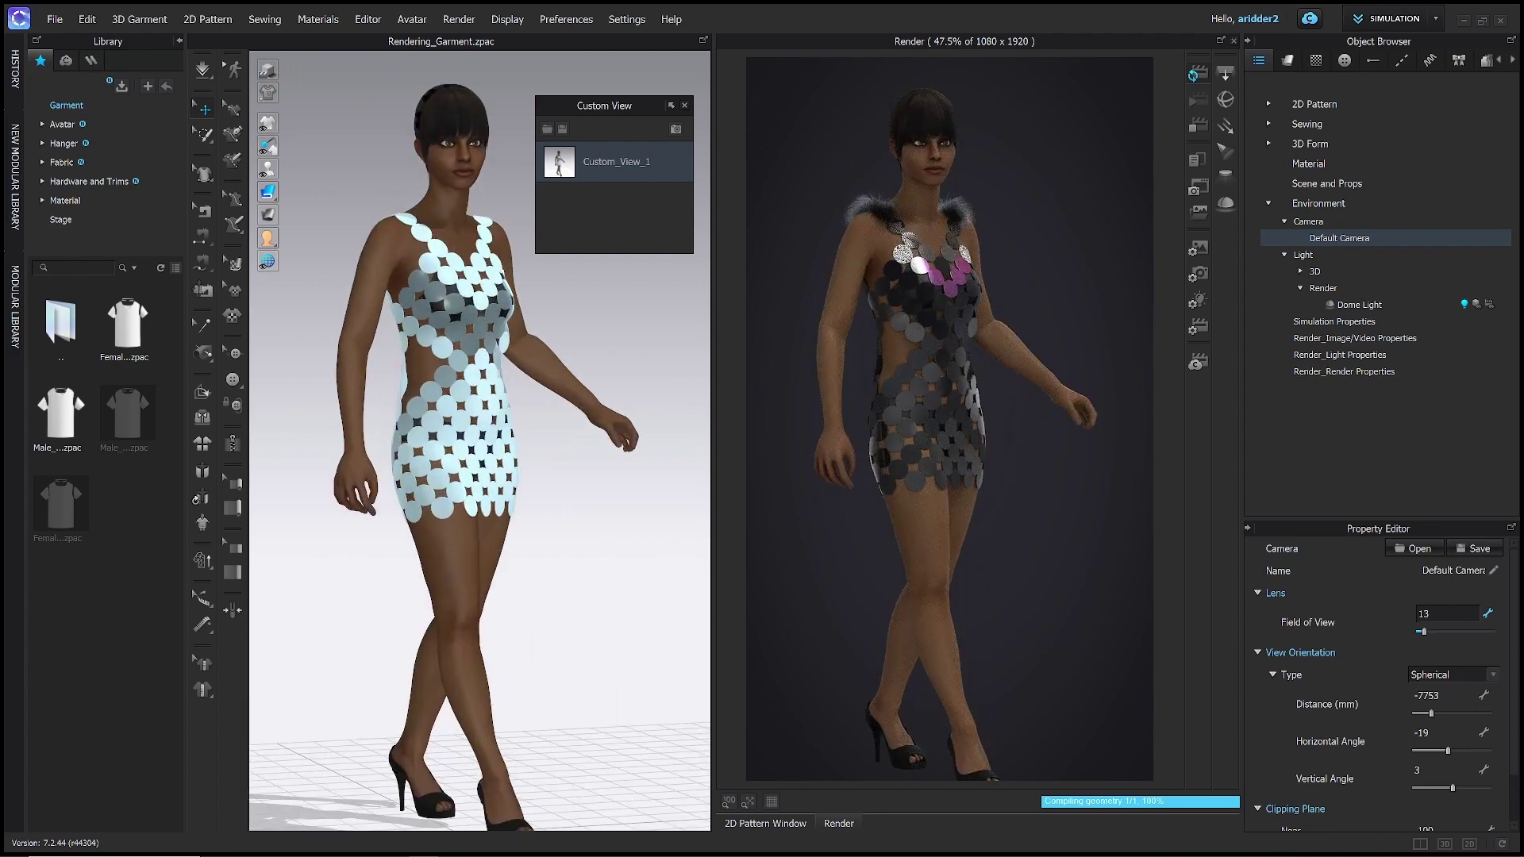
{"action": "double_click", "coordinate": [1424, 614]}
{"action": "type", "text": "10"}
{"action": "key", "text": "Return"}
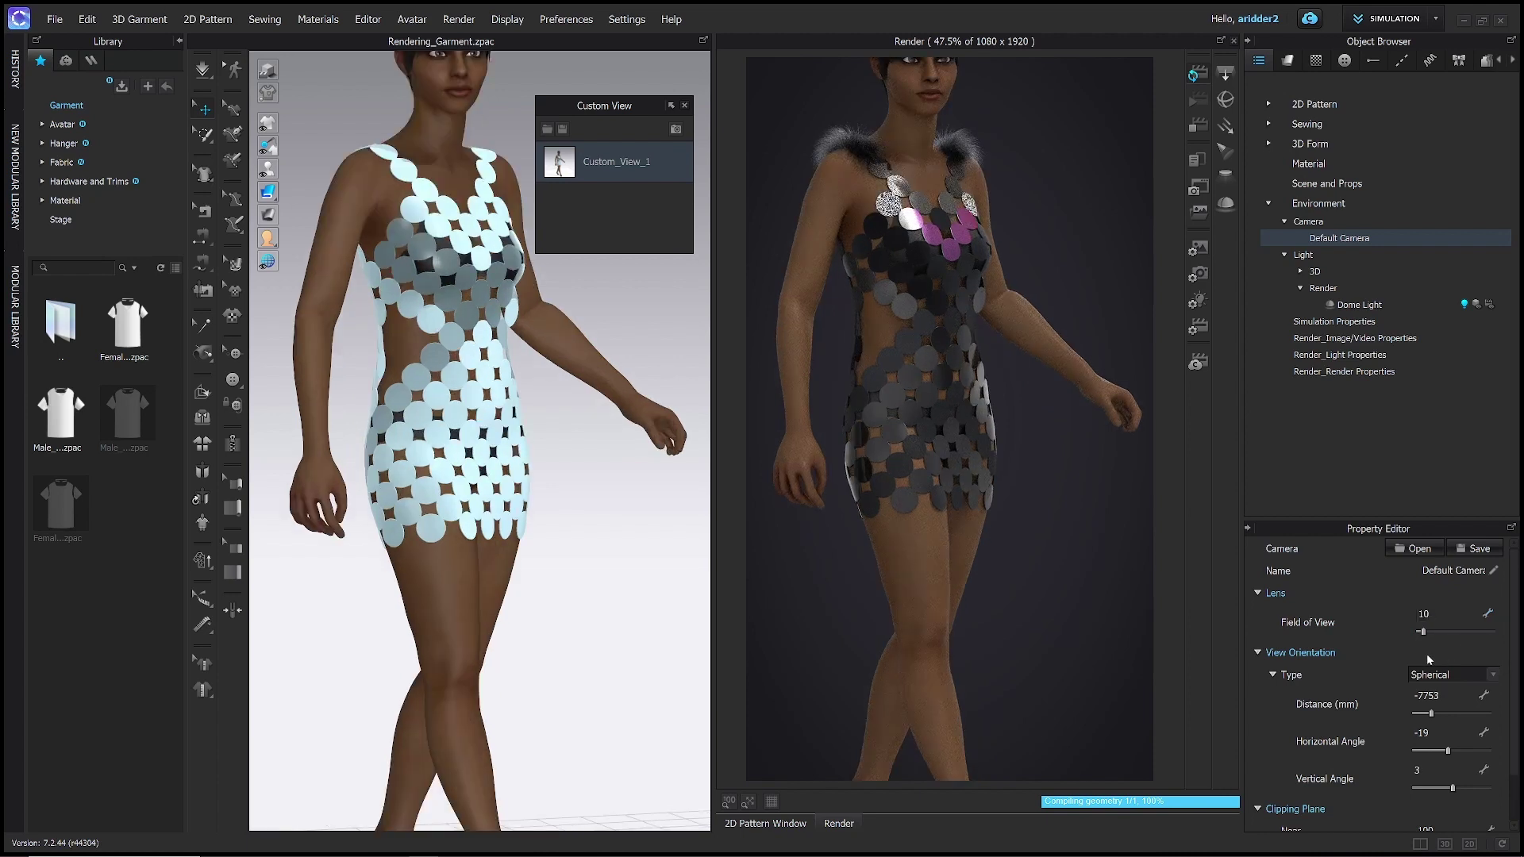
Set the camera distance to -10000 mm and orbit the avatar to a nearly frontal view.
{"action": "scroll", "coordinate": [1500, 652], "scroll_direction": "down", "scroll_amount": 2}
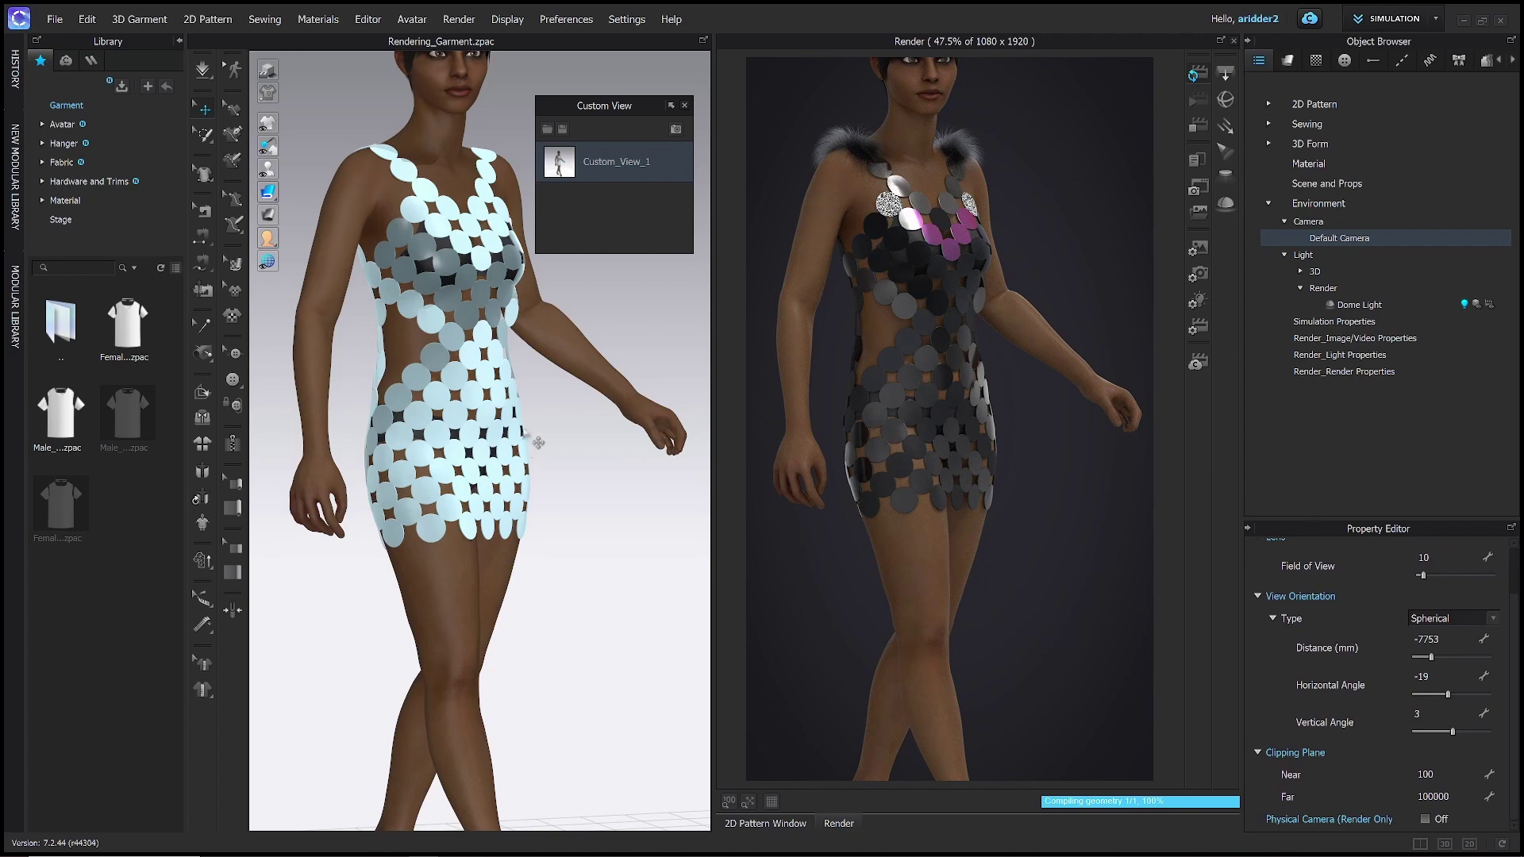
{"action": "left_click", "coordinate": [1409, 657]}
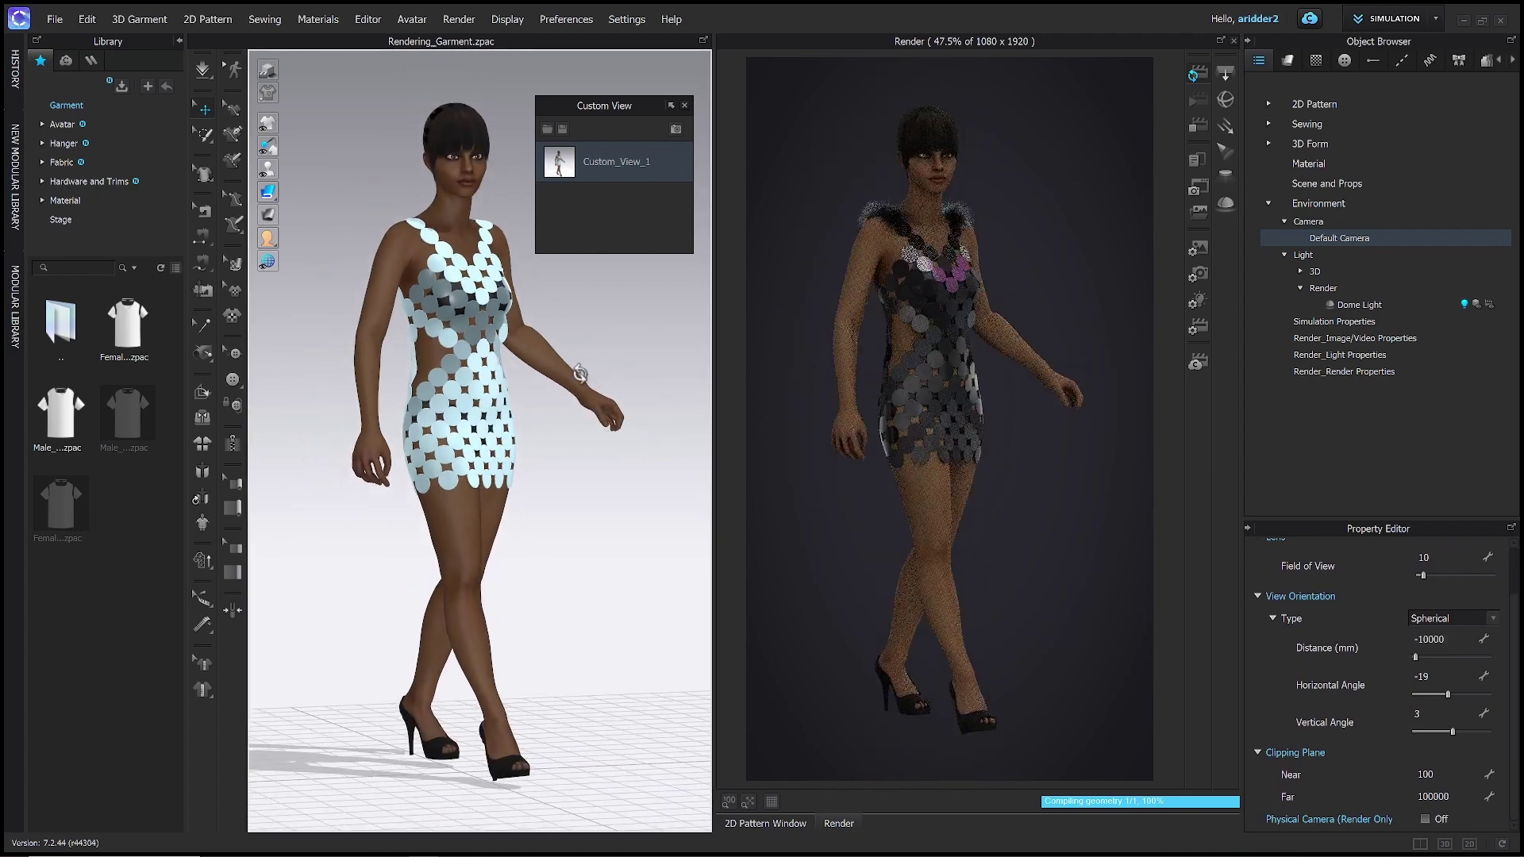
{"action": "right_click_drag", "start_coordinate": [591, 356], "coordinate": [566, 395]}
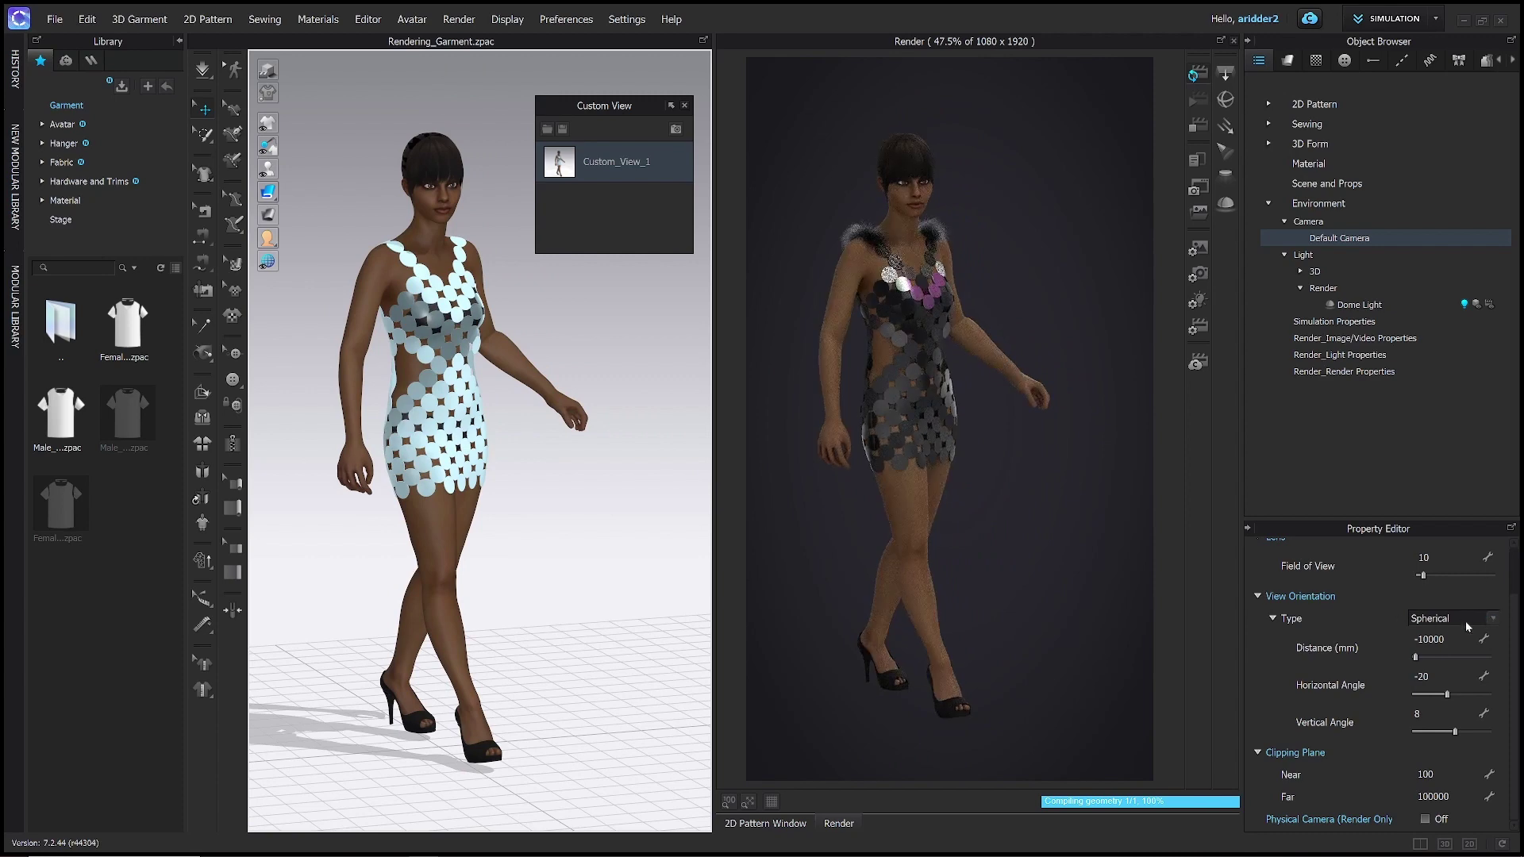
{"action": "right_click_drag", "start_coordinate": [545, 503], "coordinate": [635, 507]}
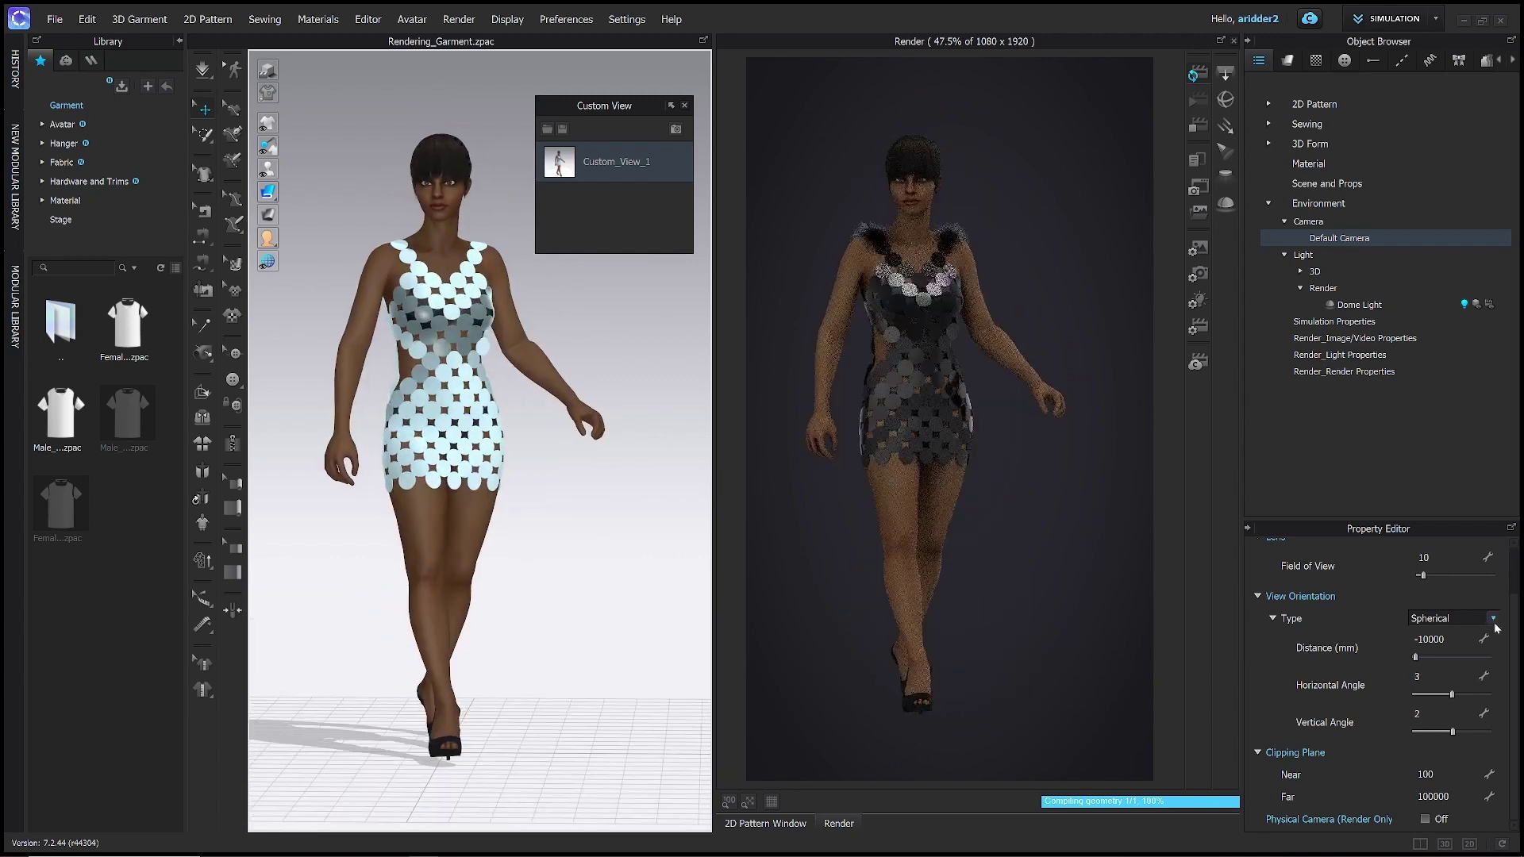
Try the Absolute view orientation type, pan the avatar slightly, and return the type to Spherical.
{"action": "left_click", "coordinate": [1452, 618]}
{"action": "left_click", "coordinate": [1429, 640]}
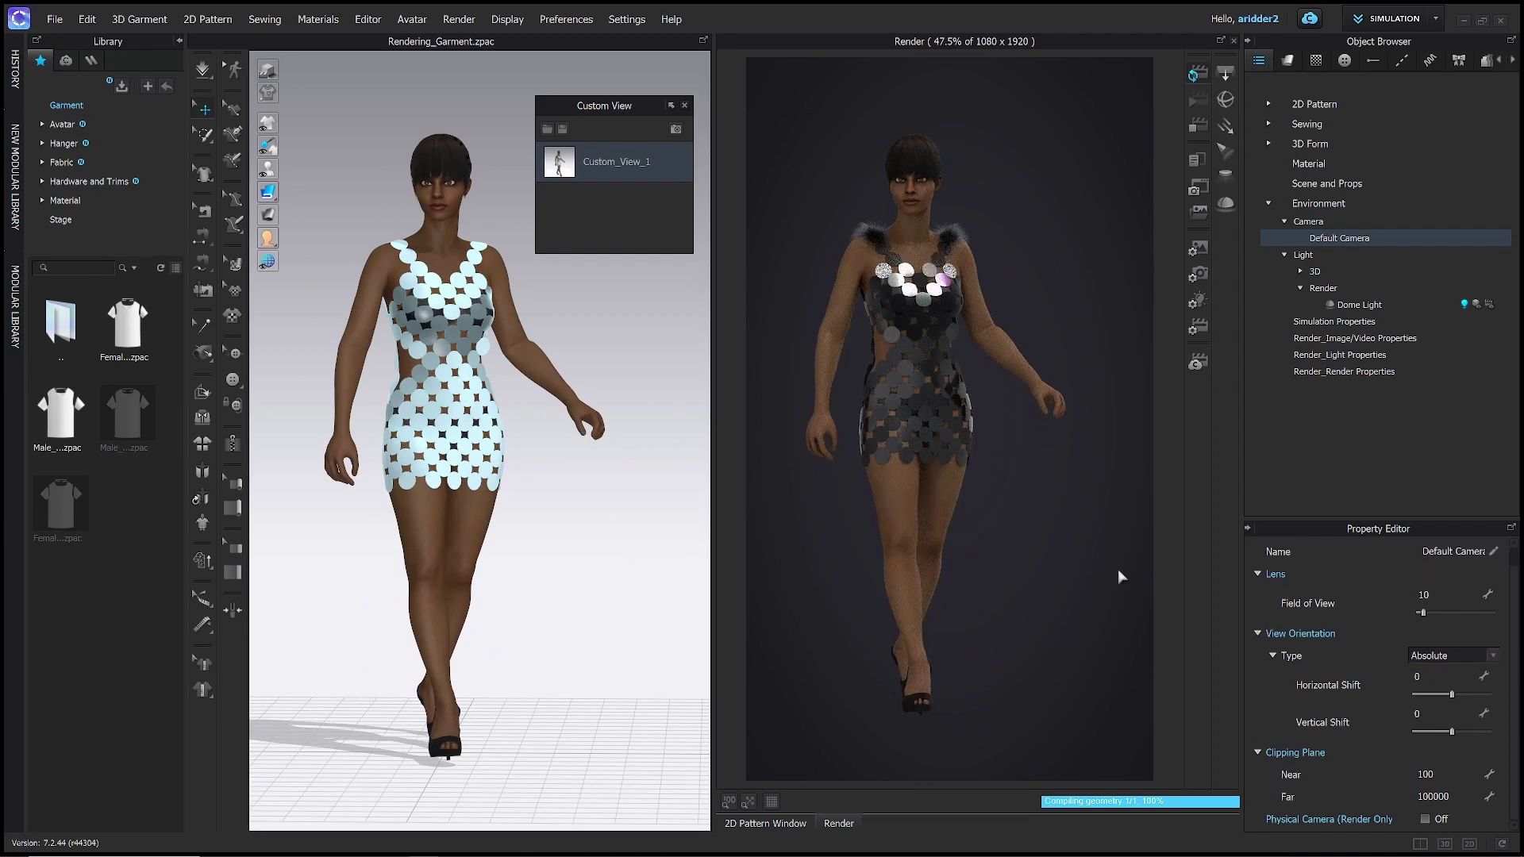
{"action": "middle_click_drag", "start_coordinate": [513, 469], "coordinate": [567, 472]}
{"action": "left_click", "coordinate": [1492, 656]}
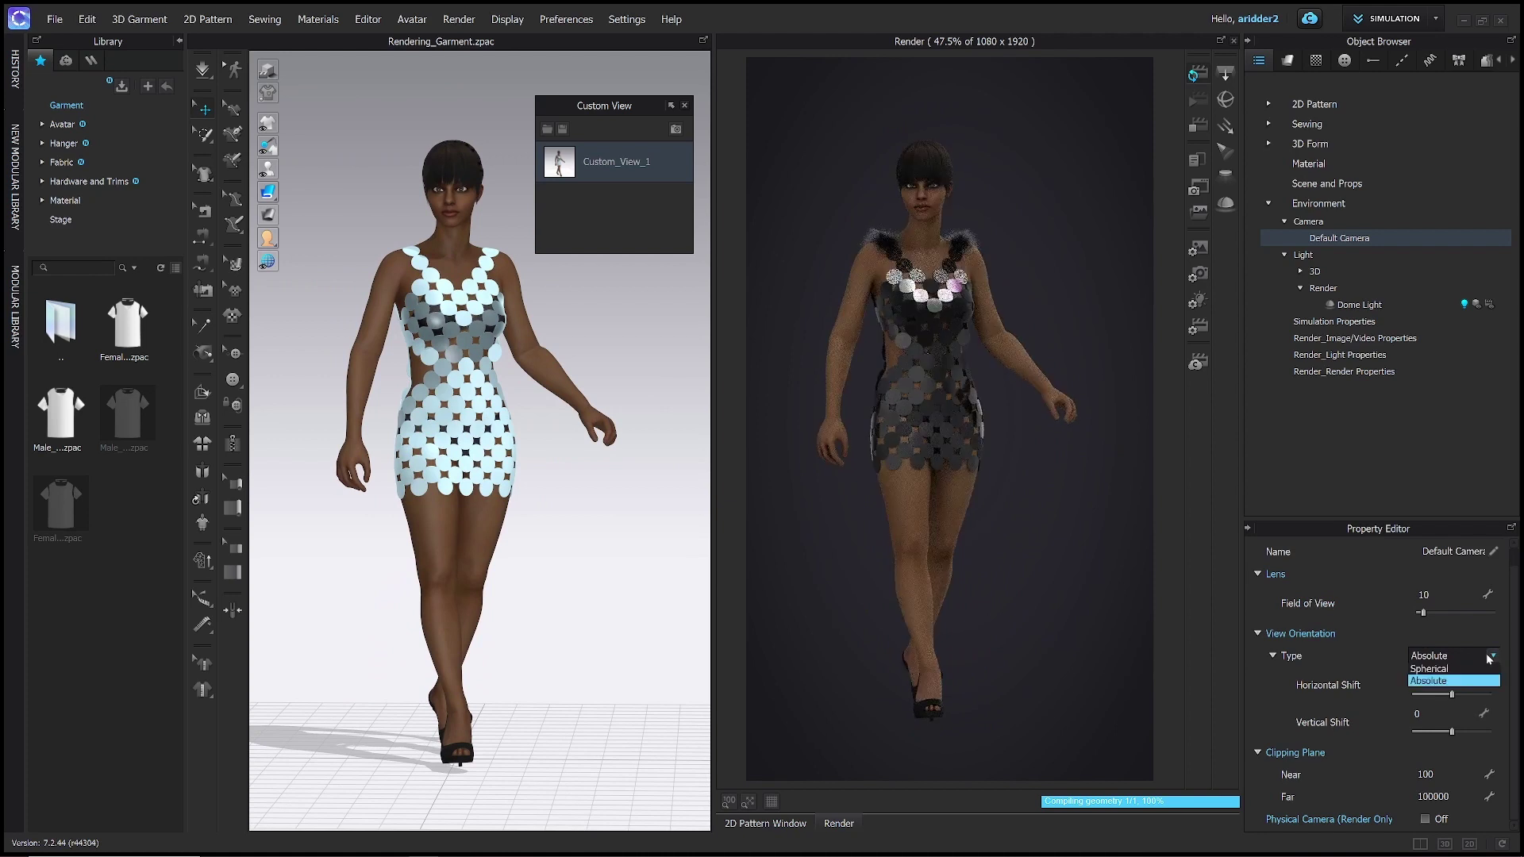
{"action": "left_click", "coordinate": [1452, 668]}
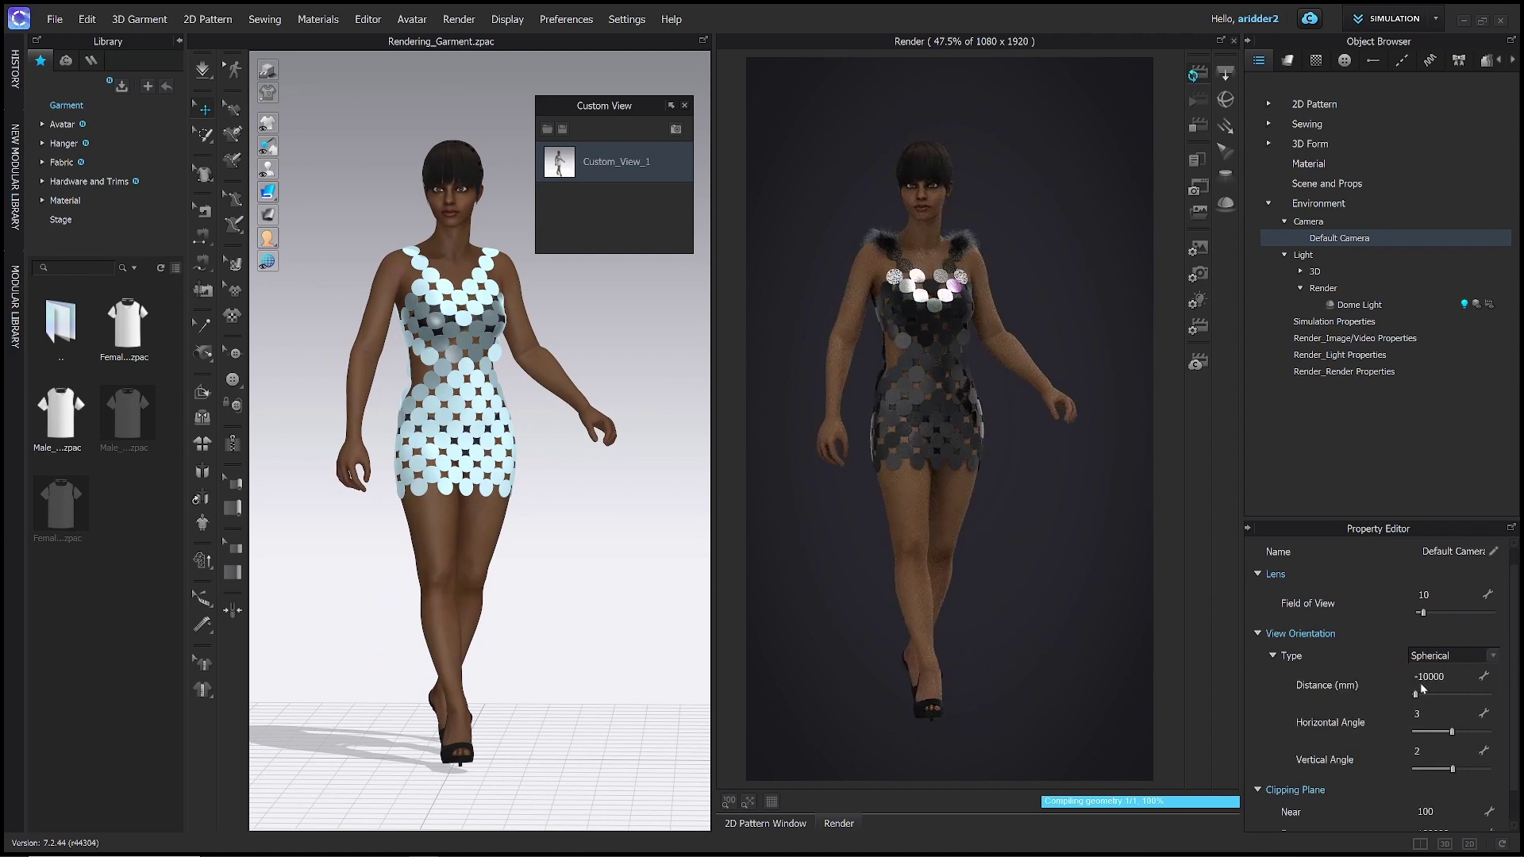
Set the camera's horizontal angle to -10 and its vertical angle to 5.
{"action": "left_click", "coordinate": [1428, 714]}
{"action": "type", "text": "-10"}
{"action": "key", "text": "Return"}
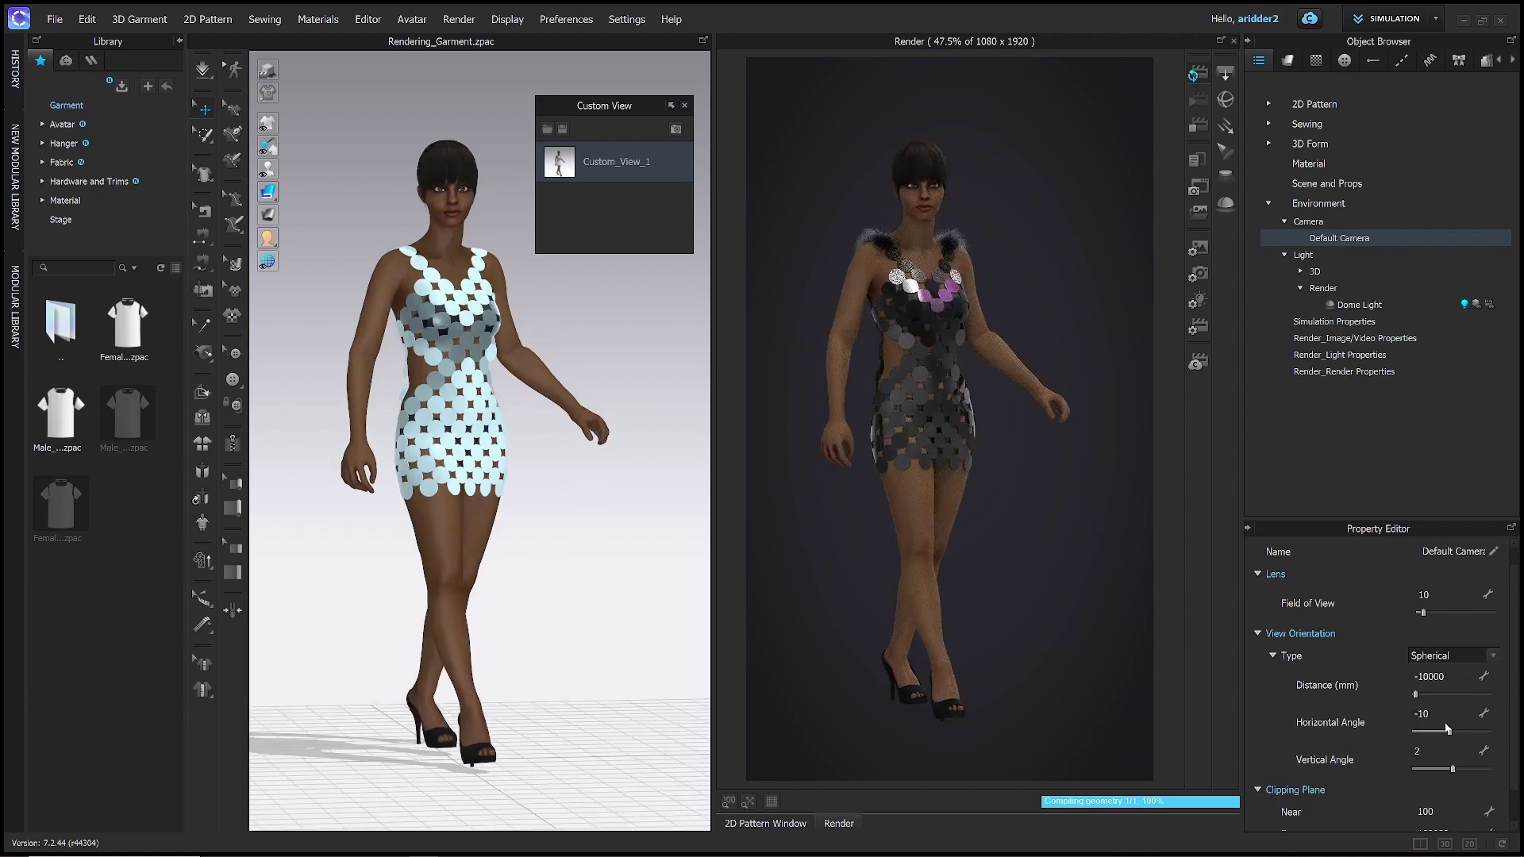
{"action": "left_click", "coordinate": [1429, 751]}
{"action": "type", "text": "5"}
{"action": "key", "text": "Return"}
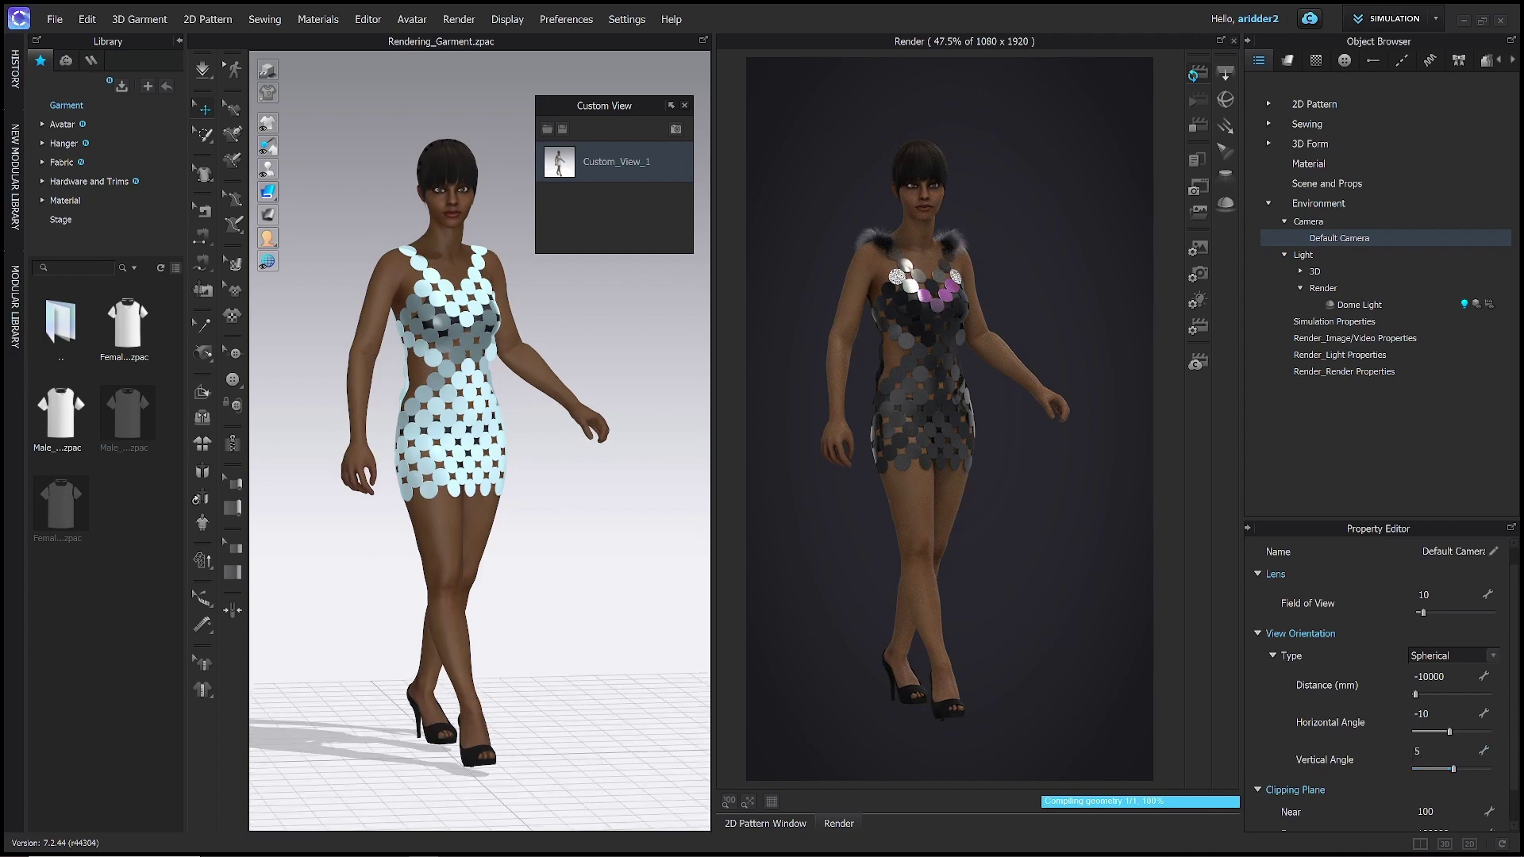
Examine how the near and far clipping plane limits affect the avatar at very close and very distant zoom levels.
{"action": "scroll", "coordinate": [1267, 659], "scroll_direction": "down", "scroll_amount": 1}
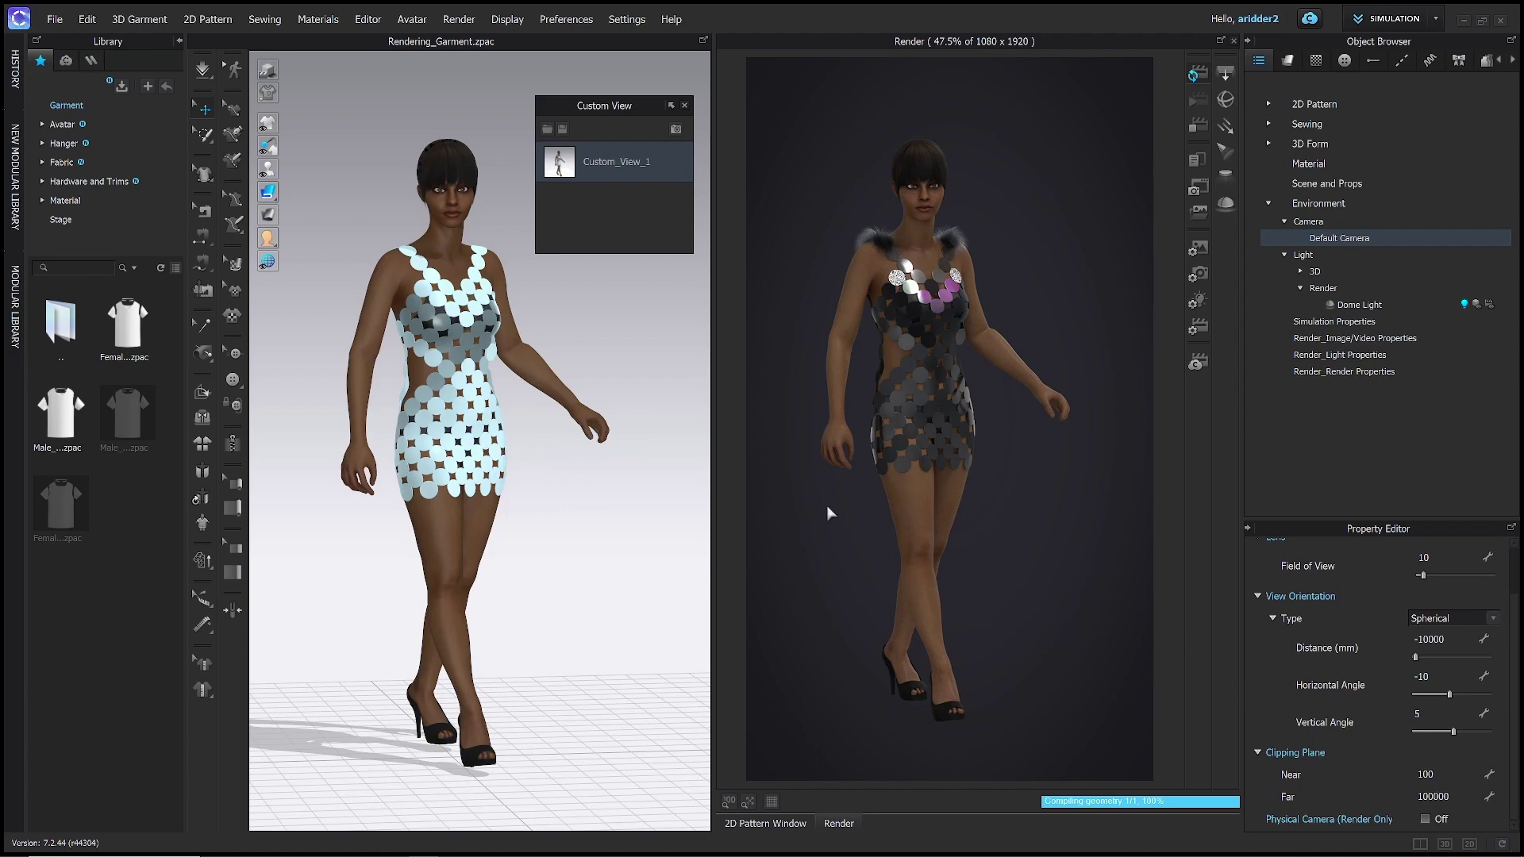
{"action": "scroll", "coordinate": [900, 508], "scroll_direction": "down", "scroll_amount": 2}
{"action": "scroll", "coordinate": [909, 512], "scroll_direction": "up", "scroll_amount": 5}
{"action": "scroll", "coordinate": [908, 512], "scroll_direction": "up", "scroll_amount": 10}
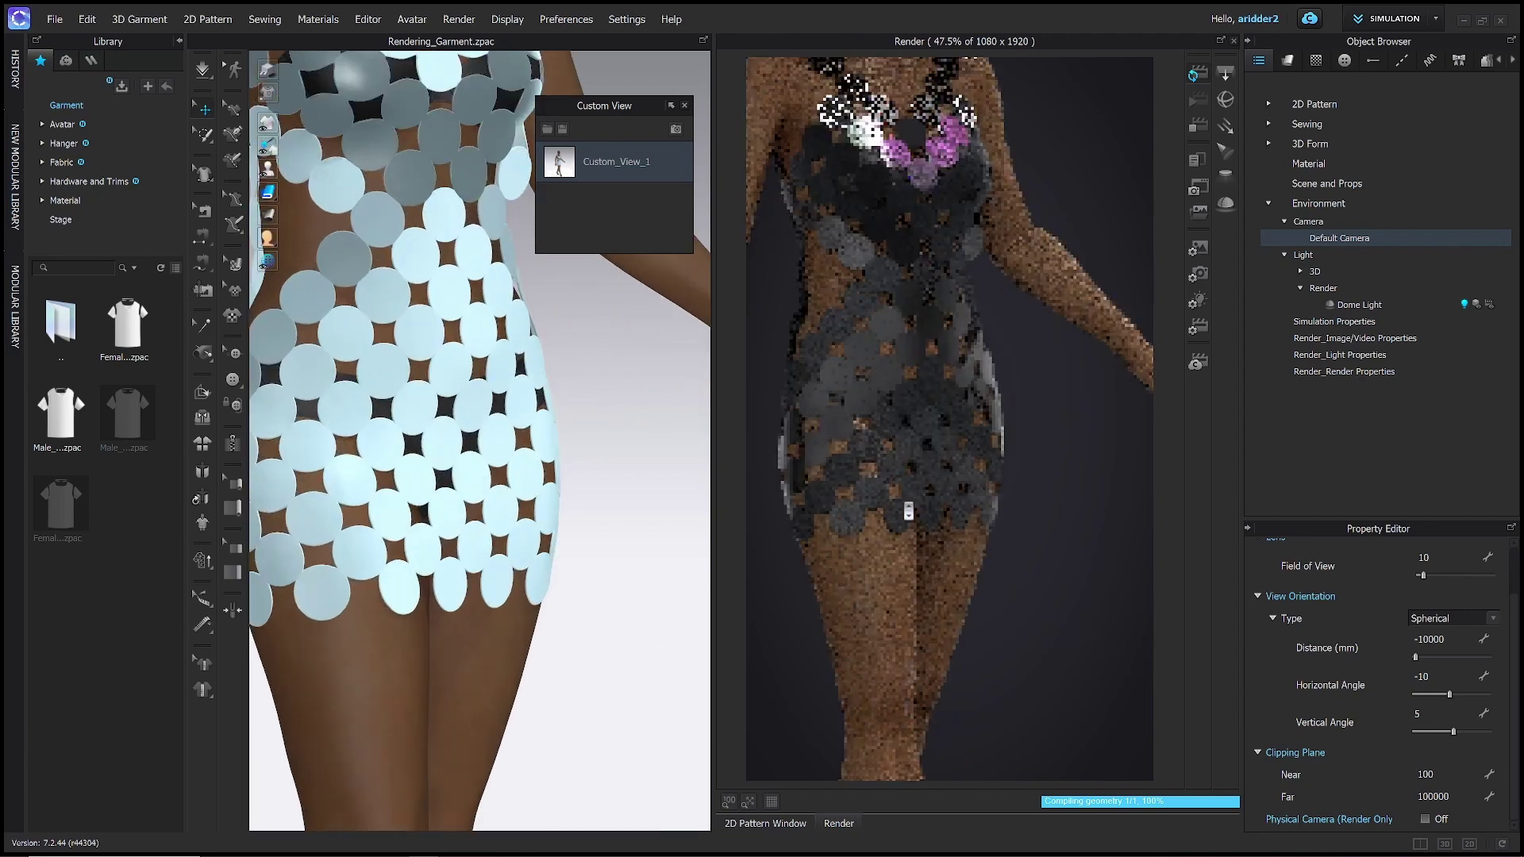
{"action": "scroll", "coordinate": [909, 512], "scroll_direction": "up", "scroll_amount": 10}
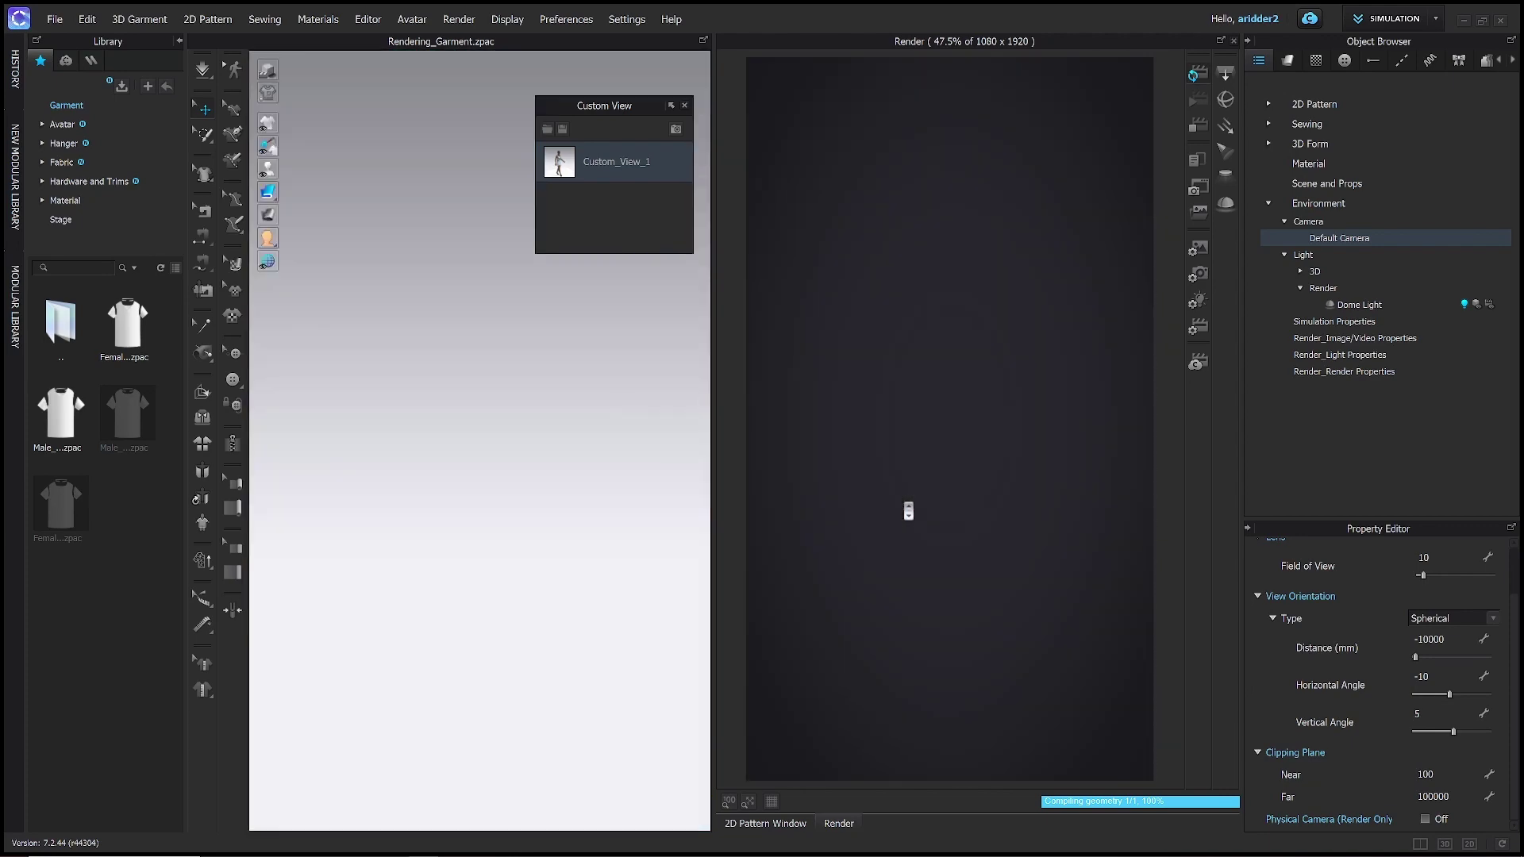
{"action": "scroll", "coordinate": [909, 512], "scroll_direction": "down", "scroll_amount": 10}
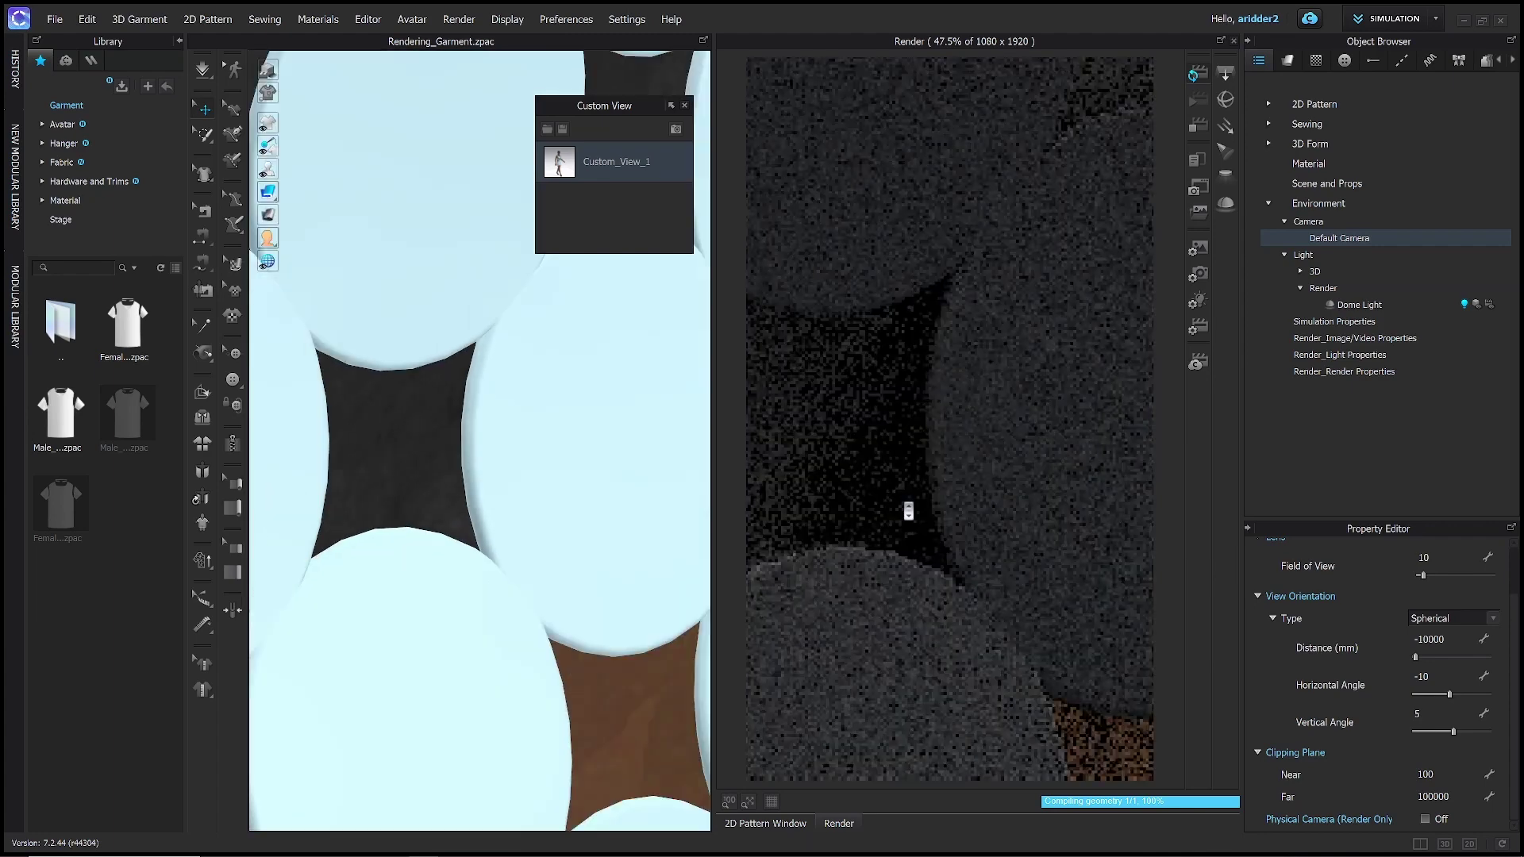
{"action": "scroll", "coordinate": [908, 512], "scroll_direction": "down", "scroll_amount": 10}
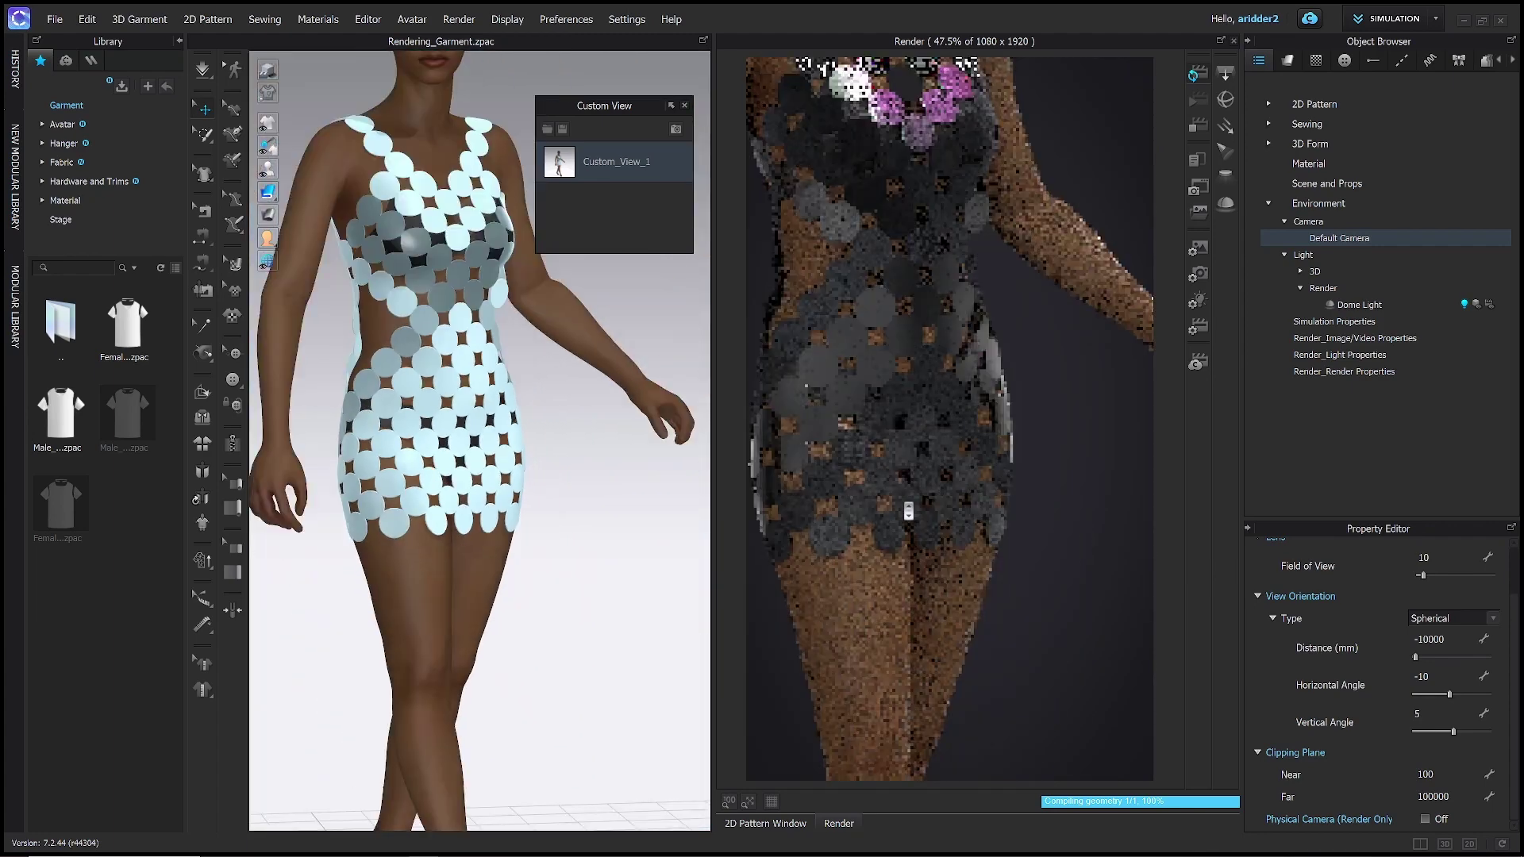
{"action": "scroll", "coordinate": [909, 512], "scroll_direction": "down", "scroll_amount": 10}
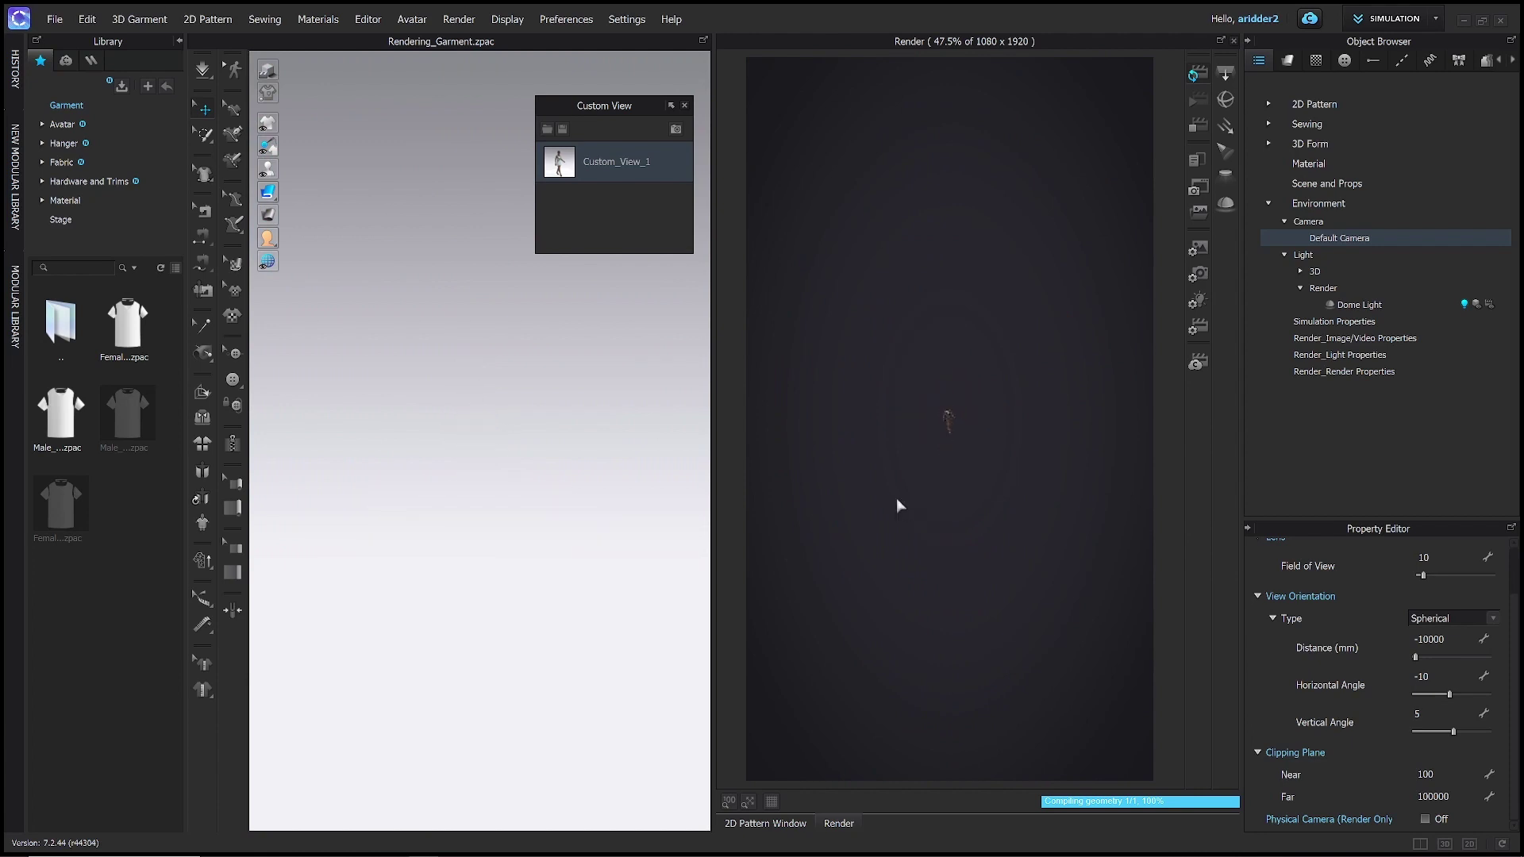
{"action": "scroll", "coordinate": [911, 449], "scroll_direction": "up", "scroll_amount": 5}
{"action": "scroll", "coordinate": [944, 401], "scroll_direction": "up", "scroll_amount": 10}
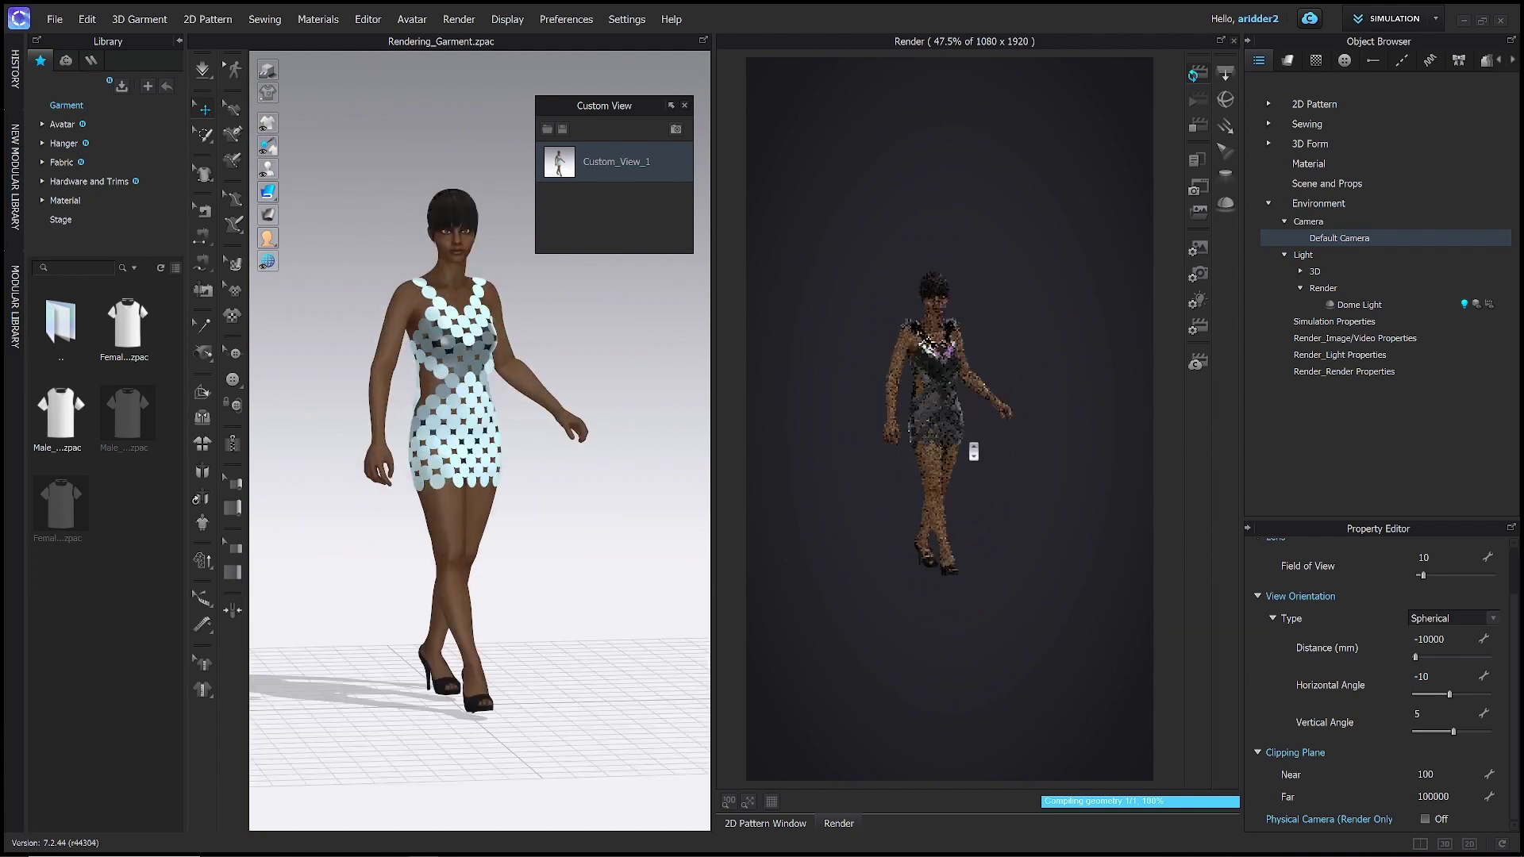
{"action": "scroll", "coordinate": [973, 451], "scroll_direction": "up", "scroll_amount": 2}
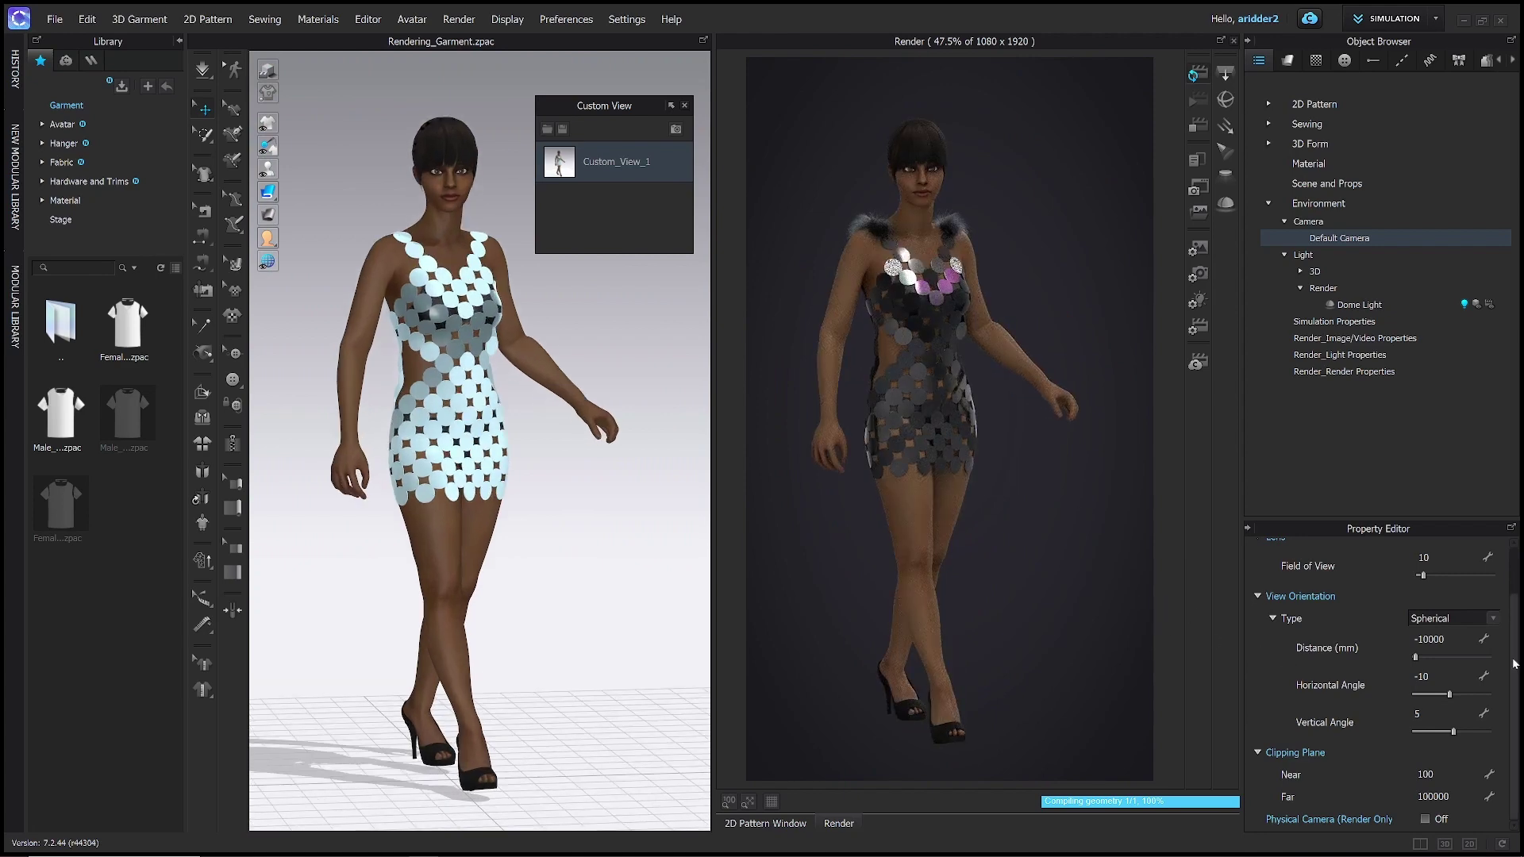
Enable the Physical Camera, review its exposure, depth of field and effects settings, and disable it again.
{"action": "left_click", "coordinate": [1424, 819]}
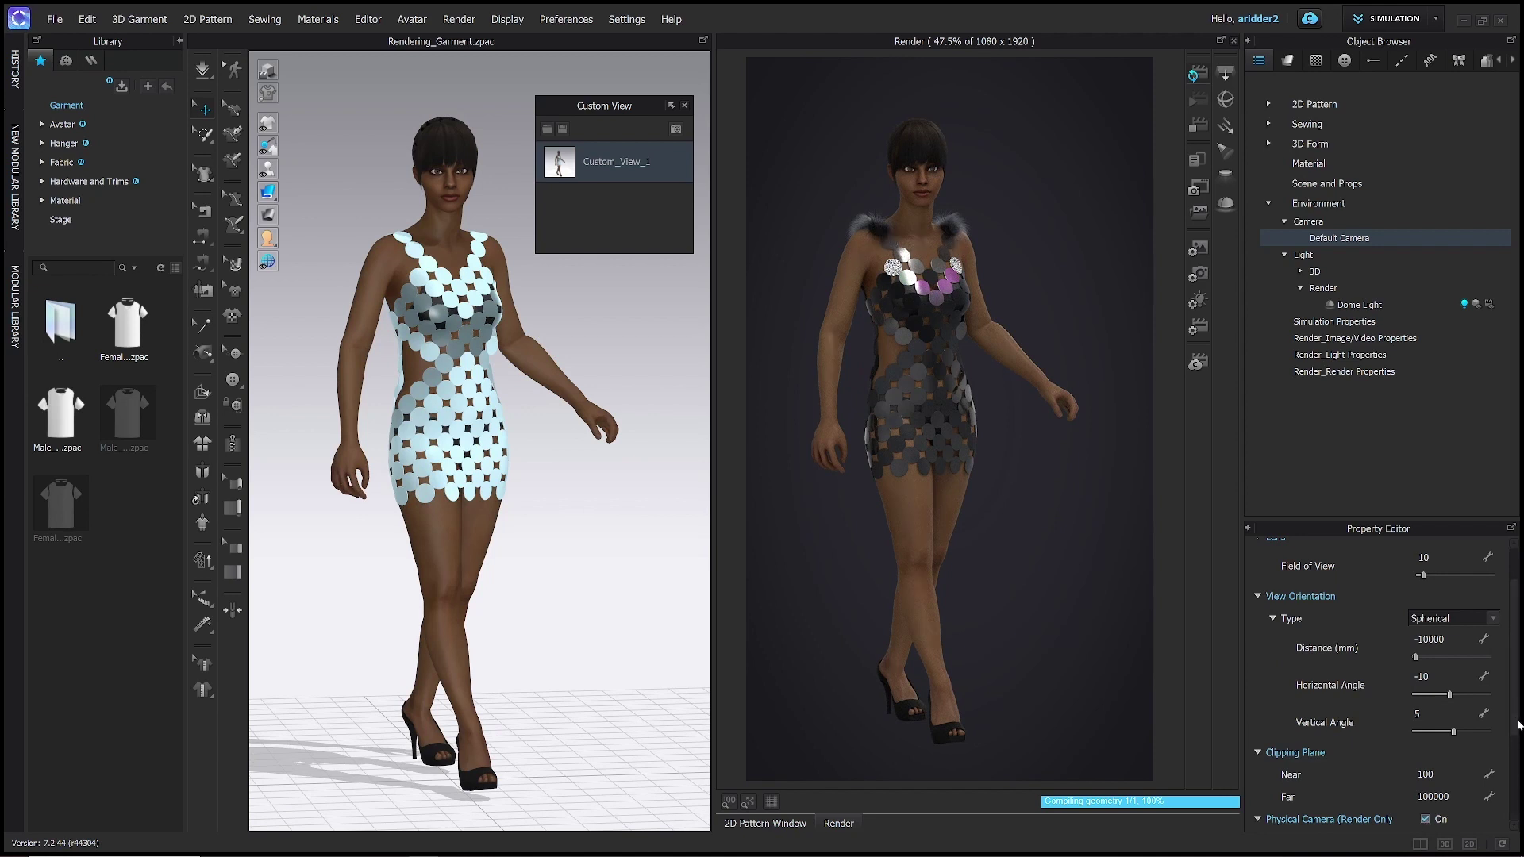
{"action": "left_click_drag", "start_coordinate": [1522, 716], "coordinate": [1523, 716]}
{"action": "scroll", "coordinate": [1512, 774], "scroll_direction": "down", "scroll_amount": 3}
{"action": "scroll", "coordinate": [1492, 754], "scroll_direction": "down", "scroll_amount": 1}
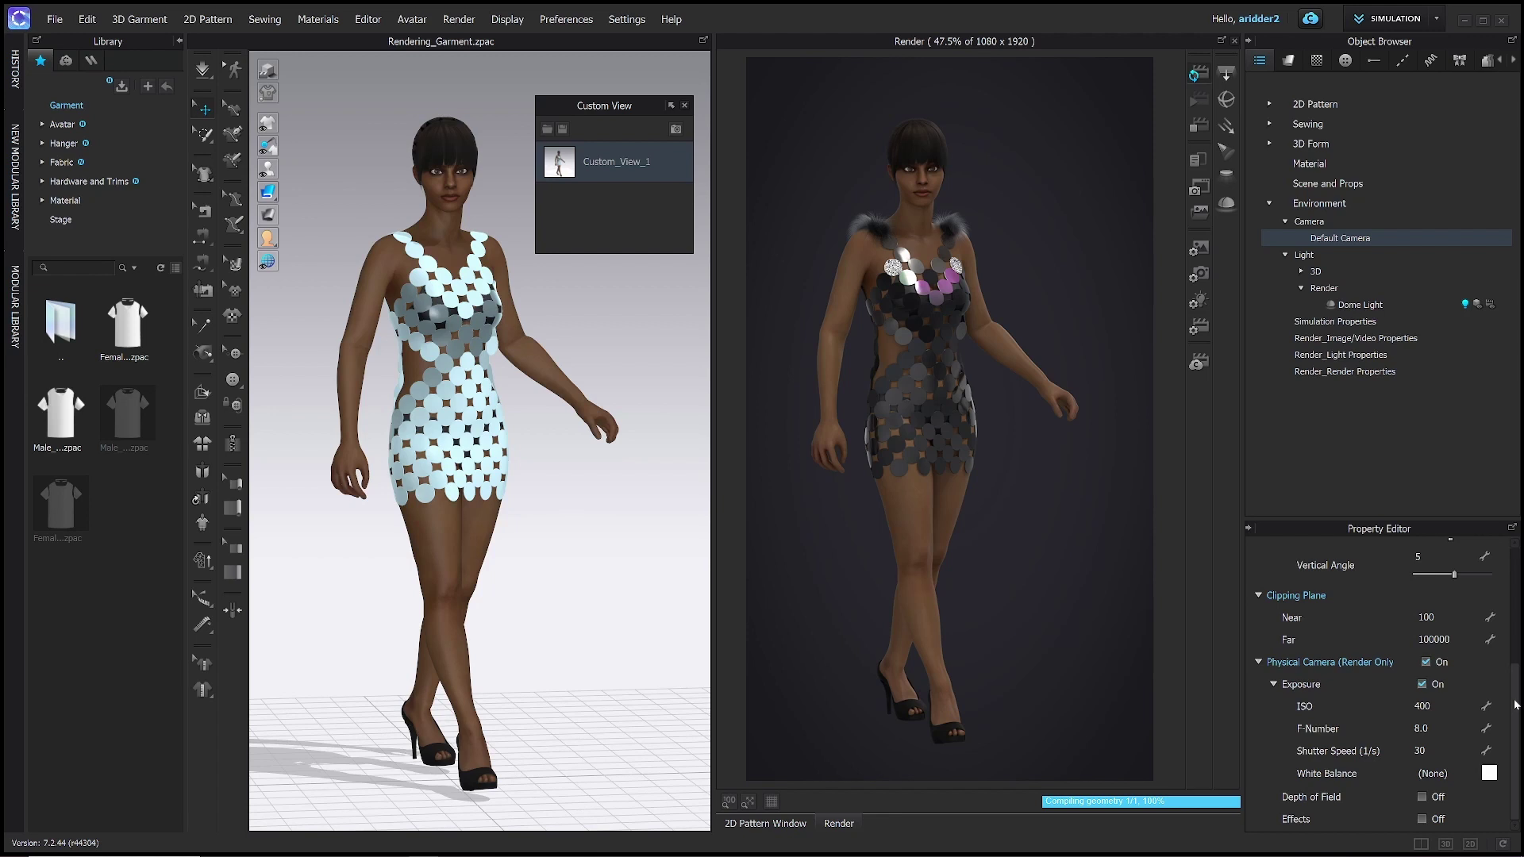
{"action": "left_click", "coordinate": [1426, 662]}
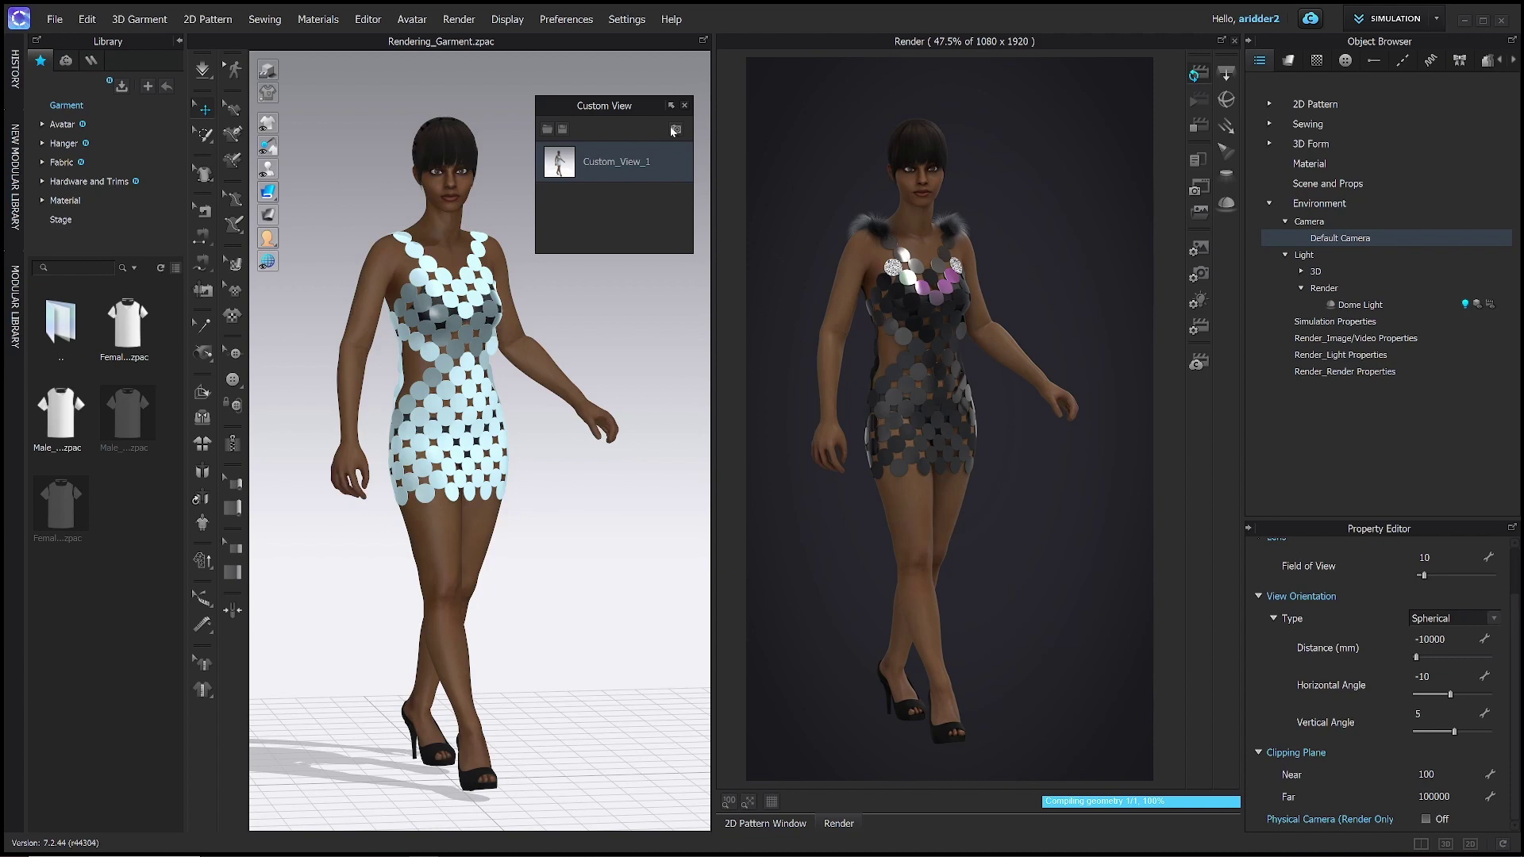
Save the current camera position as a new custom view and delete Custom_View_1 from the Custom View list.
{"action": "left_click_drag", "start_coordinate": [639, 104], "coordinate": [630, 103]}
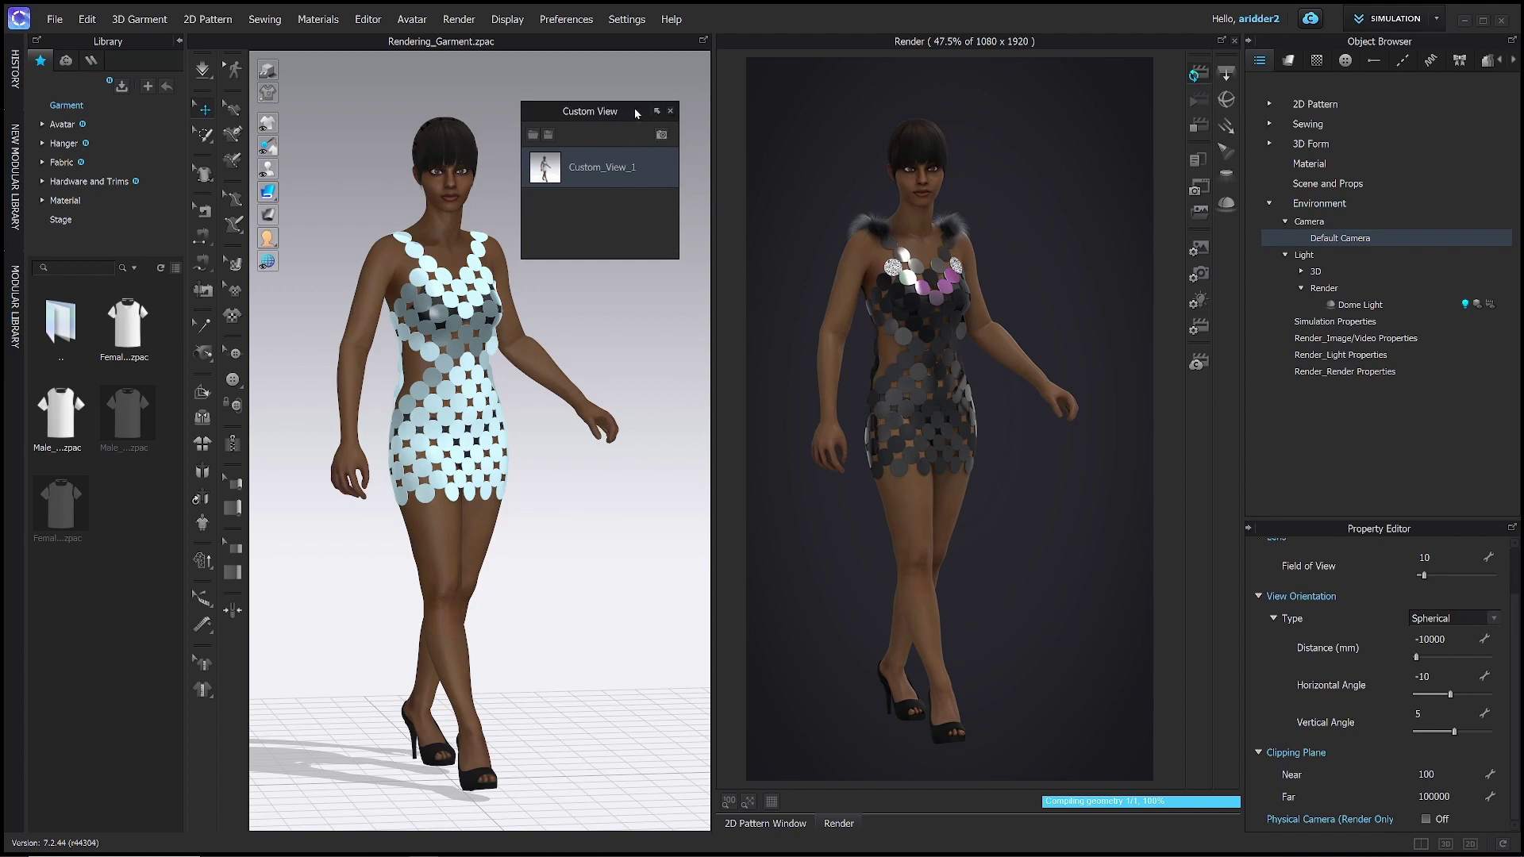
{"action": "left_click", "coordinate": [667, 127]}
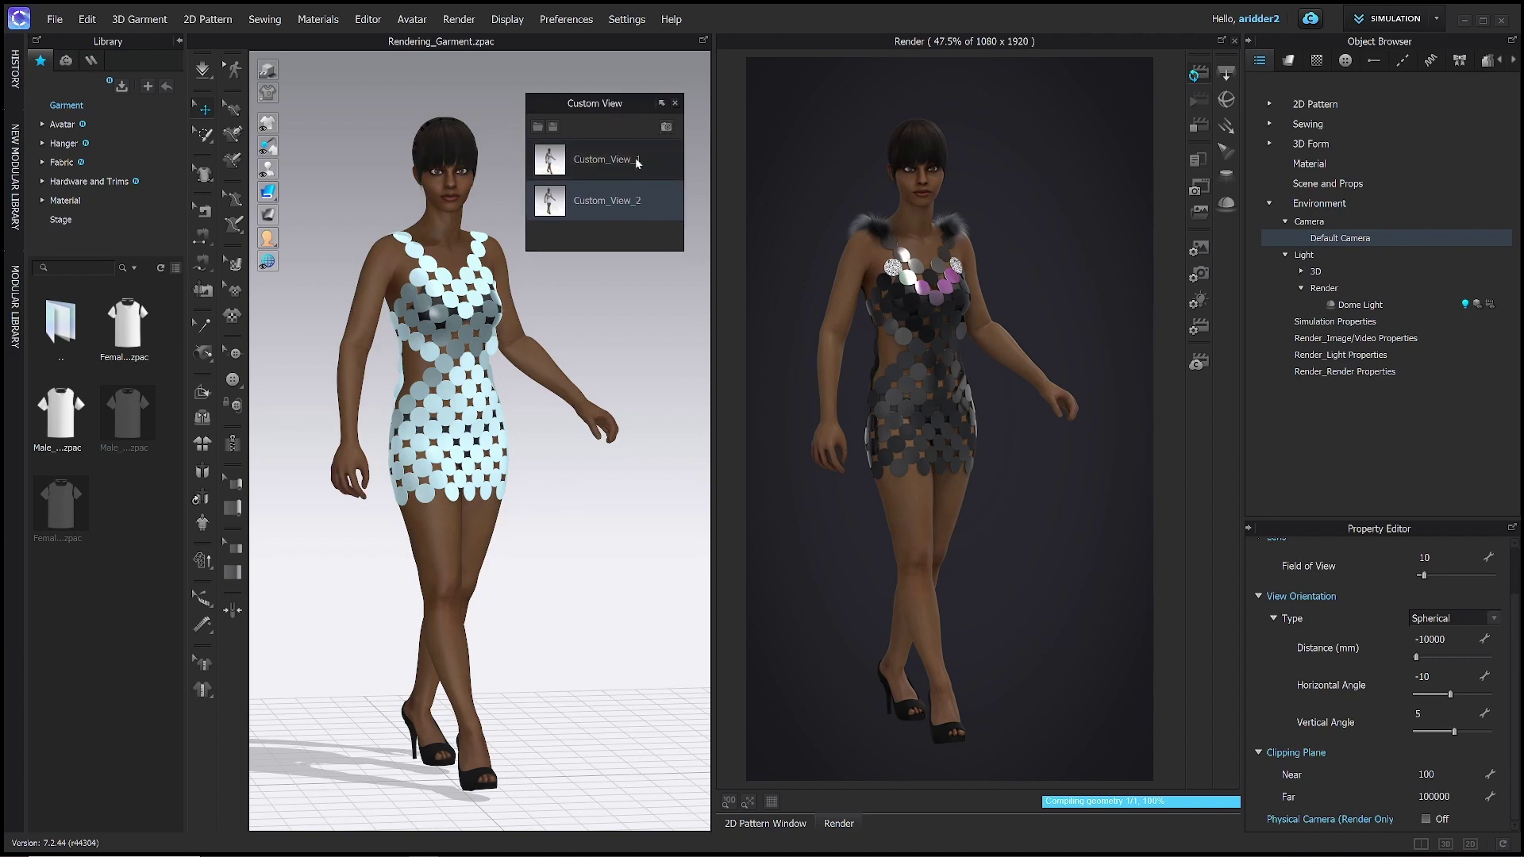
{"action": "right_click", "coordinate": [636, 162]}
{"action": "left_click", "coordinate": [637, 168]}
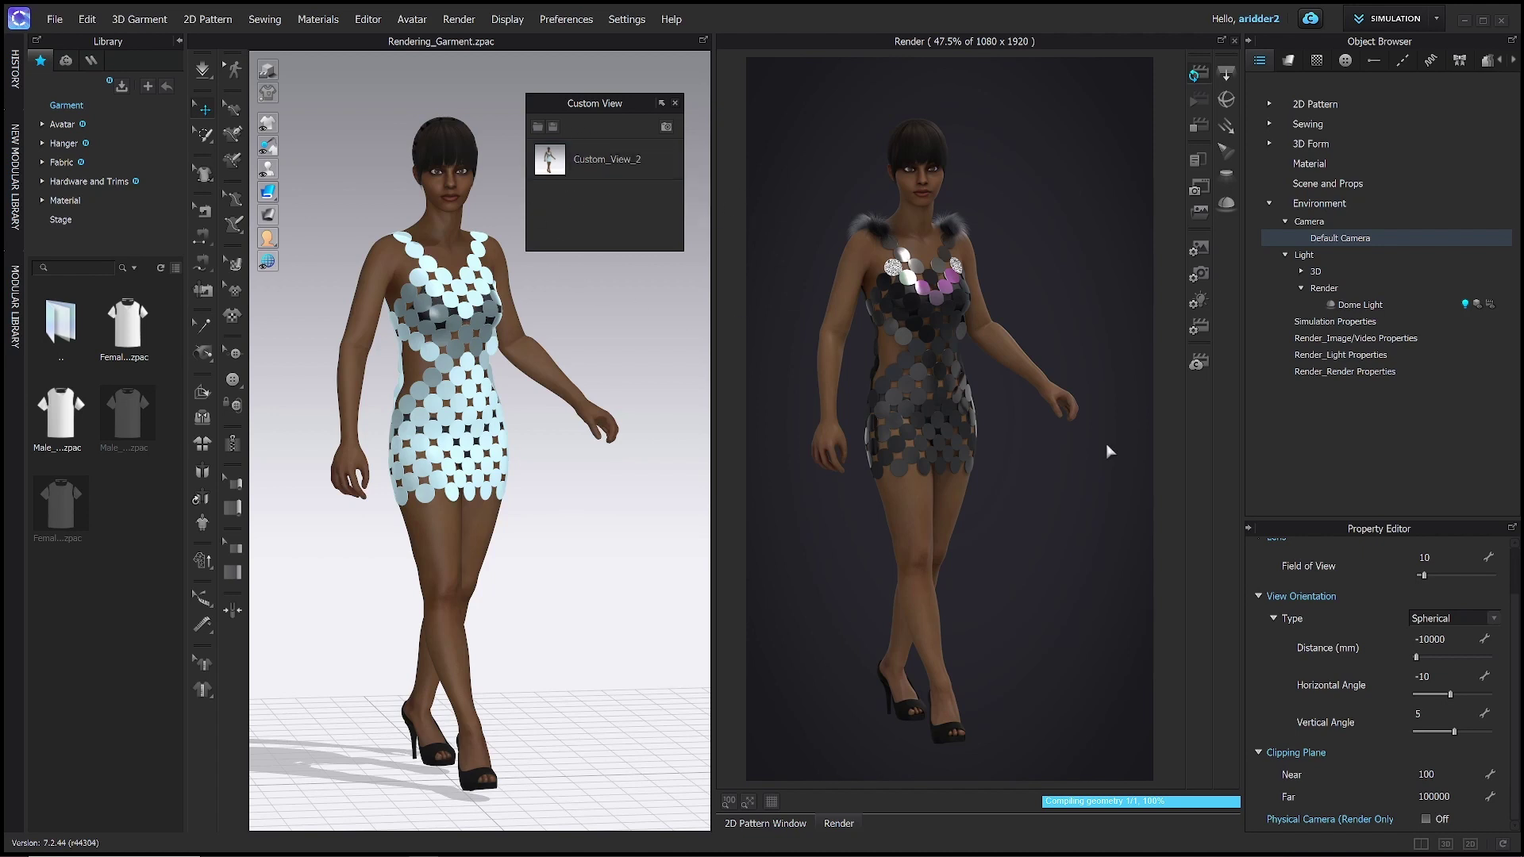
Open the render light properties and apply the Studio_Vivid light preset.
{"action": "left_click", "coordinate": [1203, 299]}
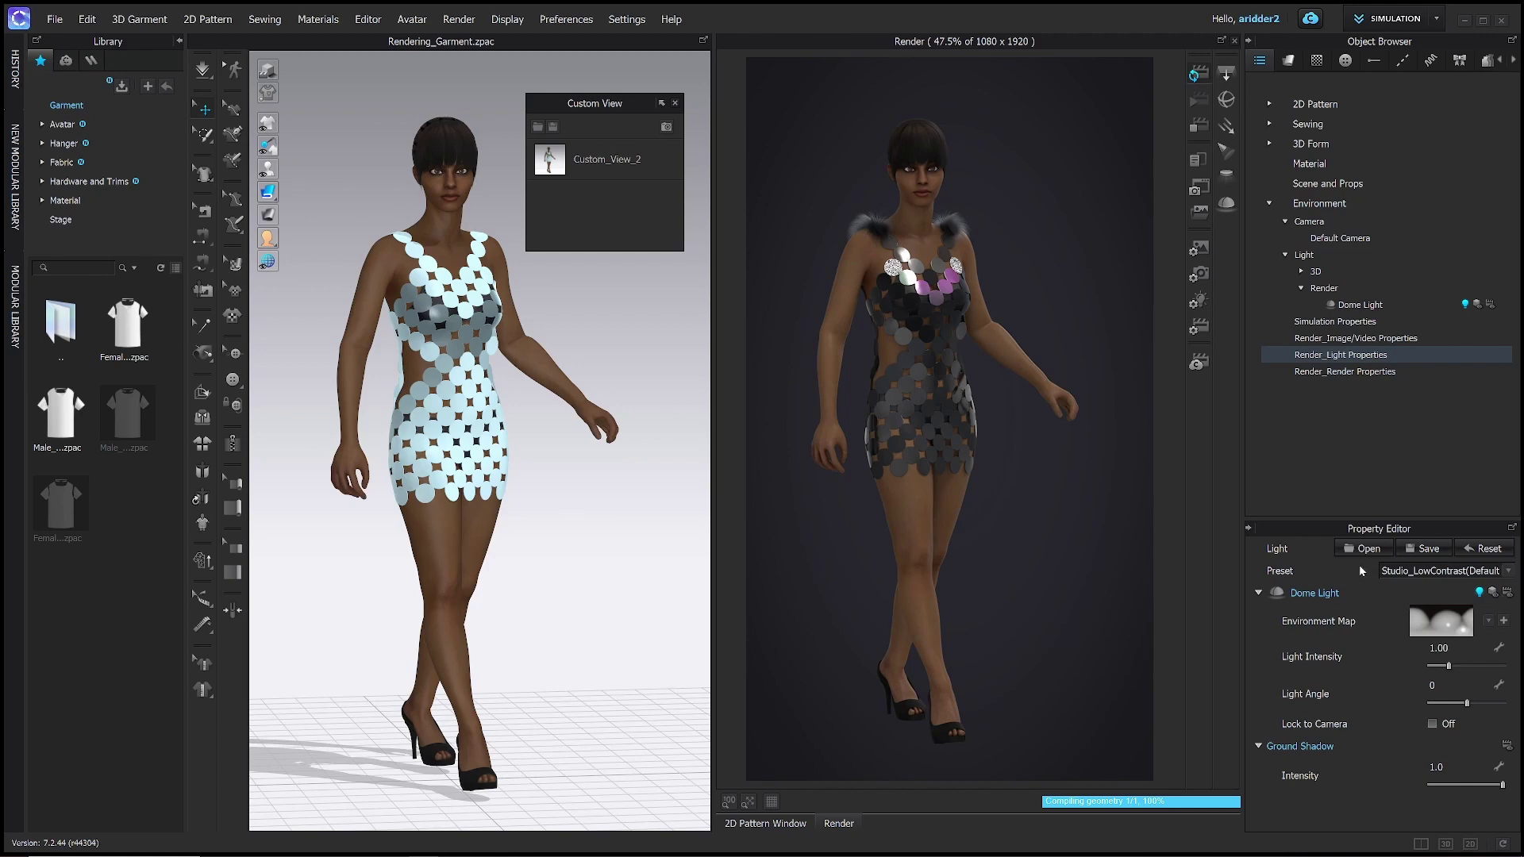
{"action": "left_click", "coordinate": [1508, 572]}
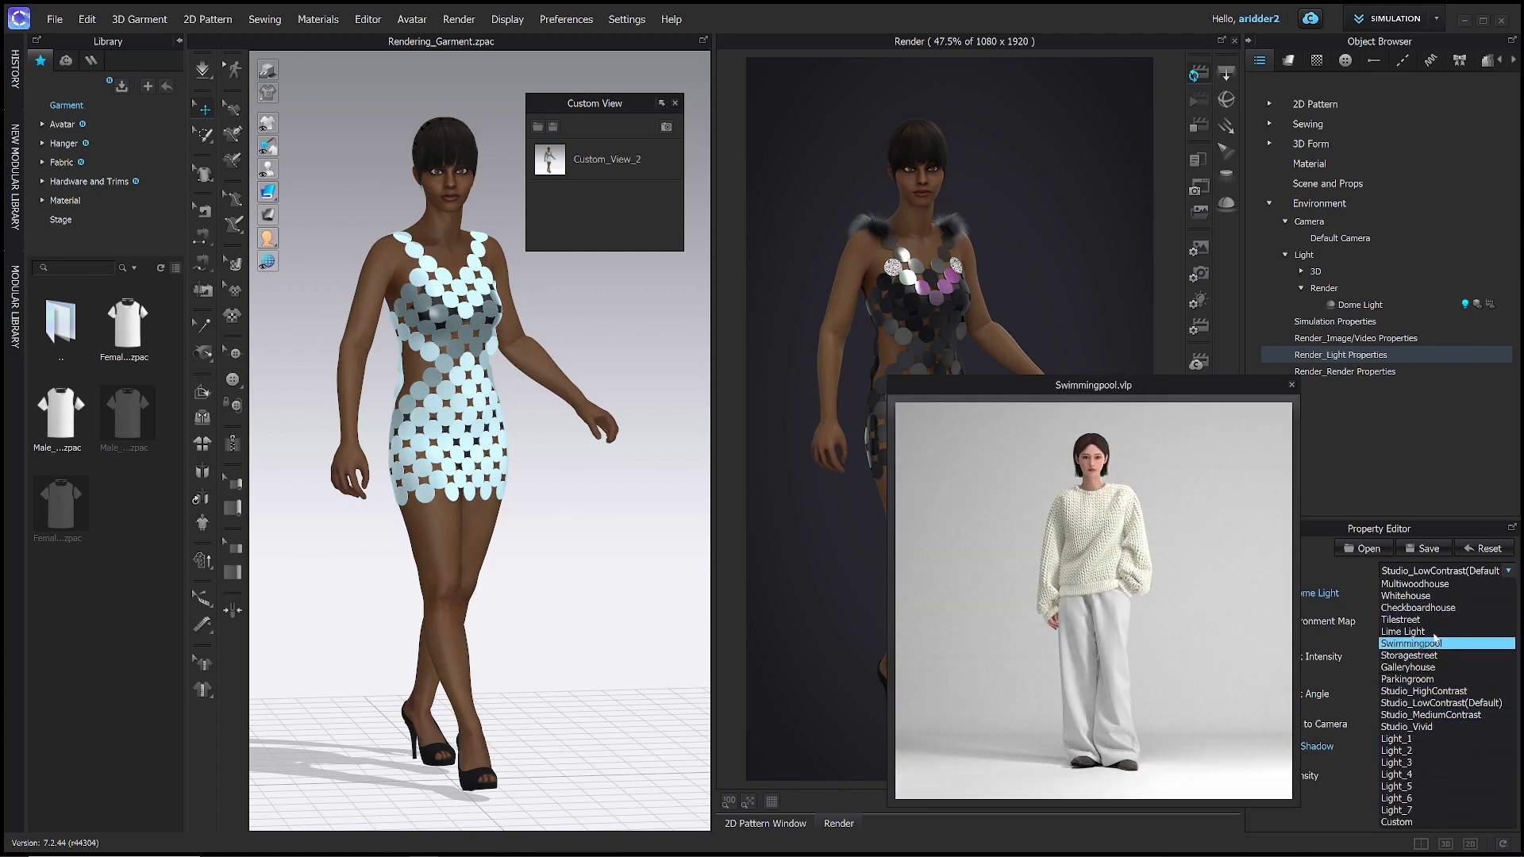
{"action": "left_click", "coordinate": [1437, 727]}
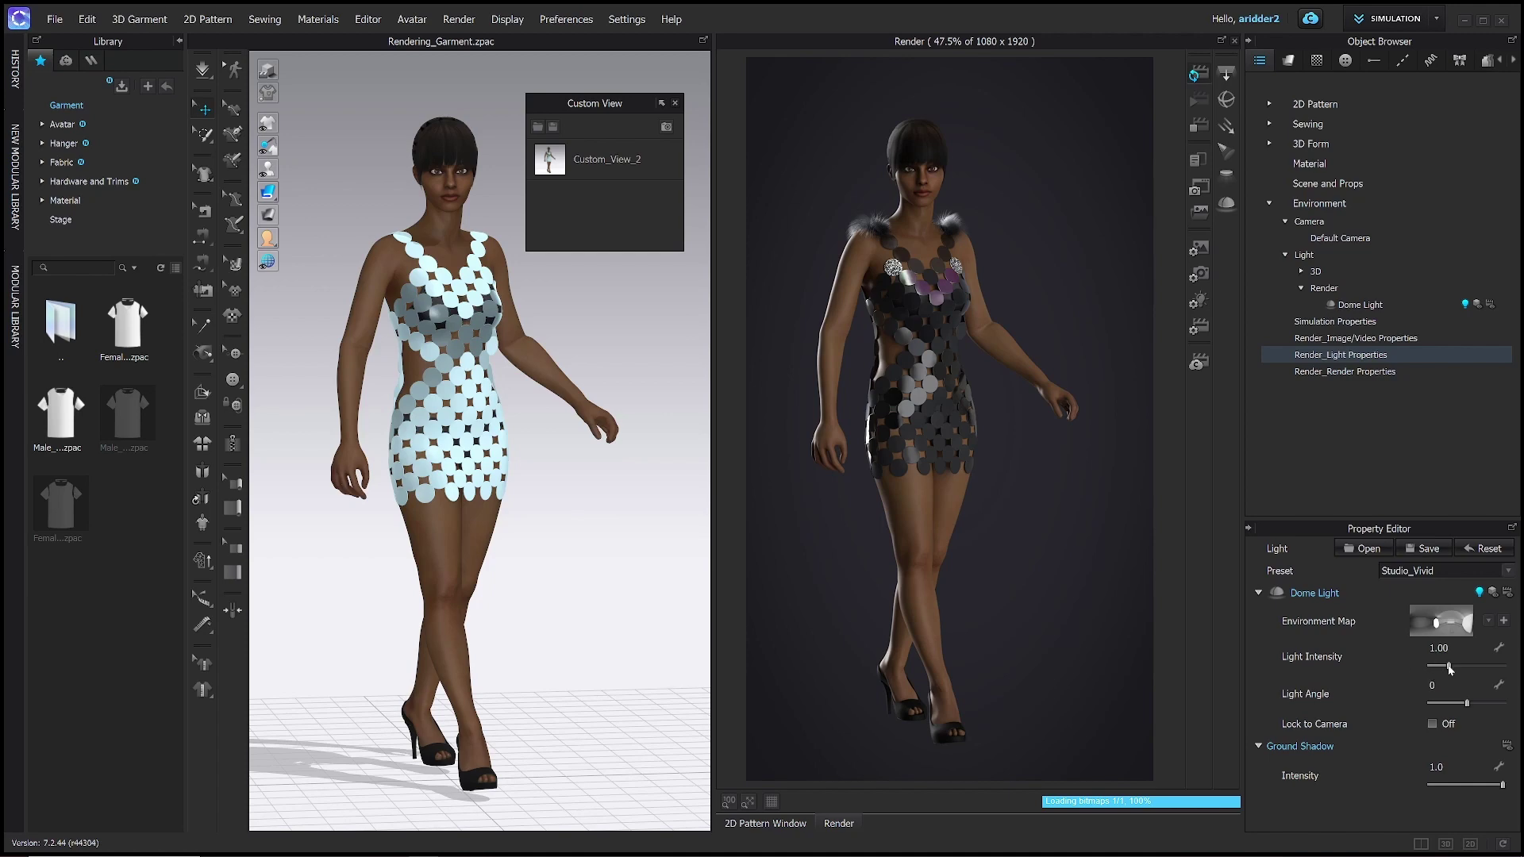
Set the dome light's intensity to 2.00.
{"action": "left_click_drag", "start_coordinate": [1448, 667], "coordinate": [1465, 667]}
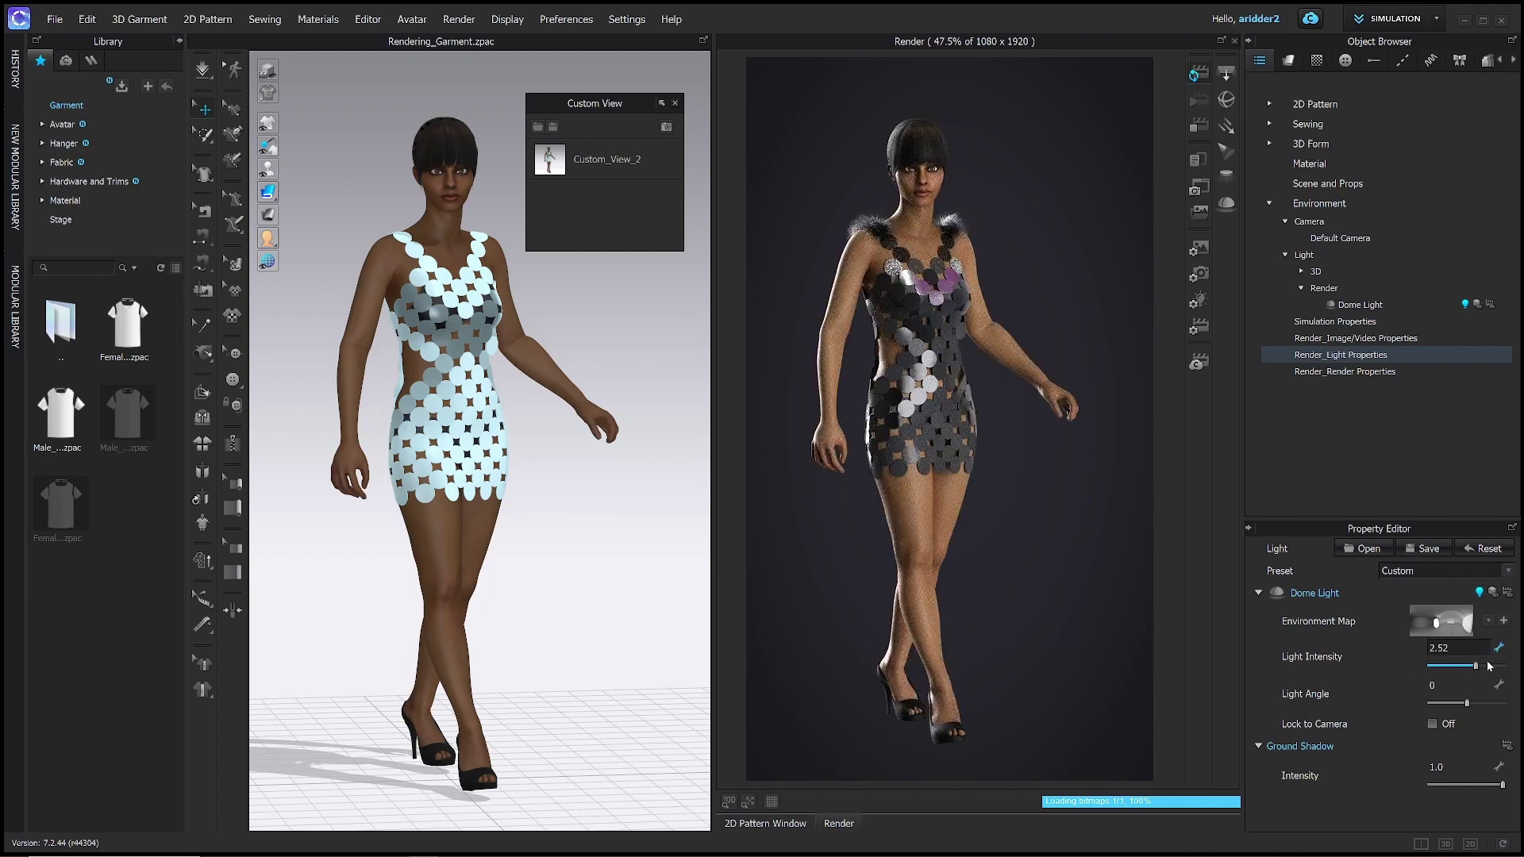
{"action": "left_click", "coordinate": [1441, 648]}
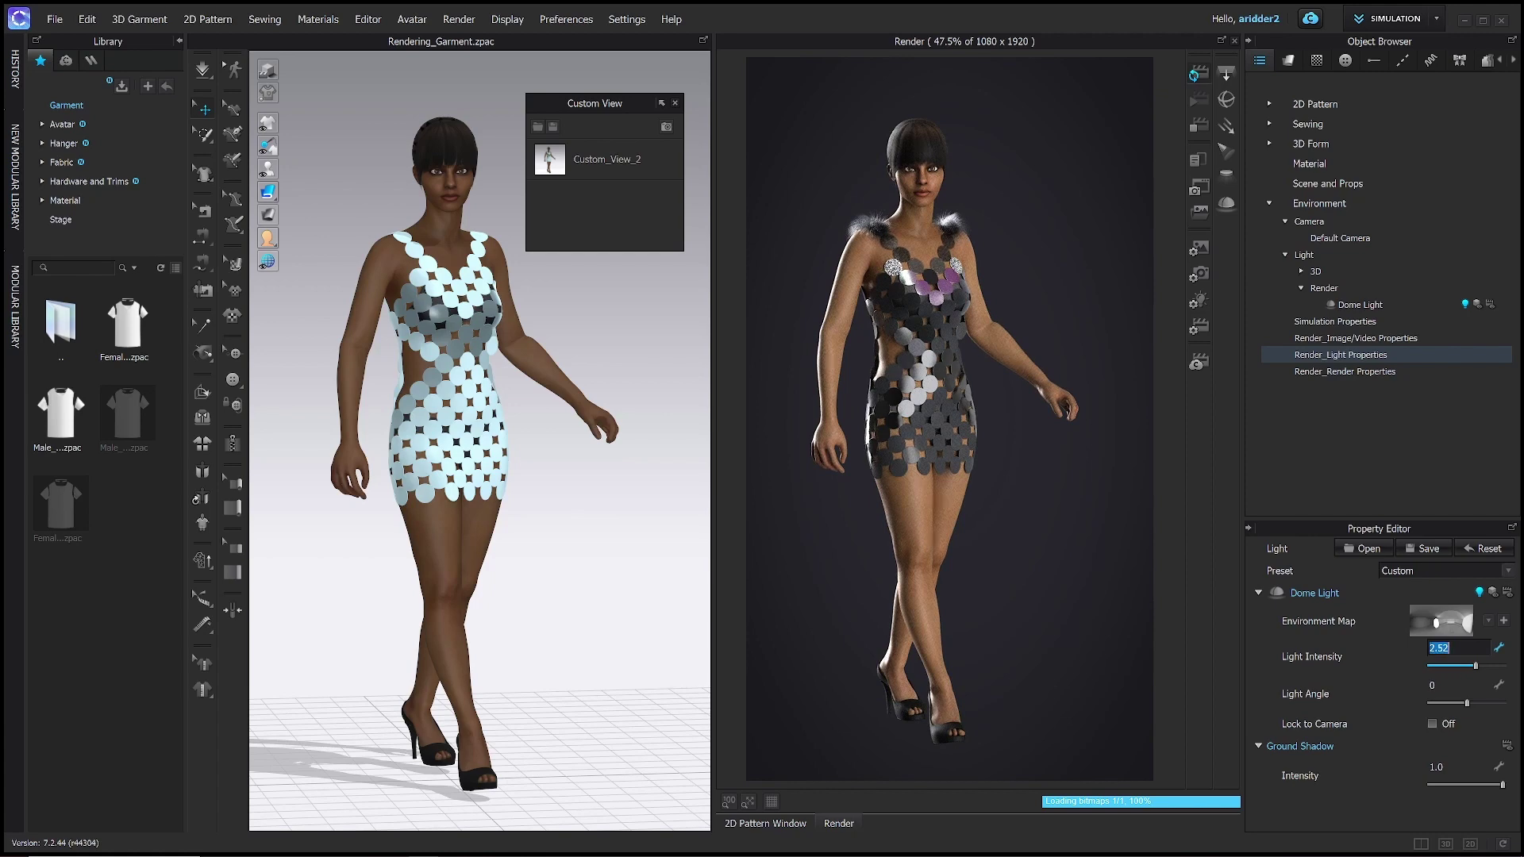
{"action": "type", "text": "2"}
{"action": "key", "text": "Return"}
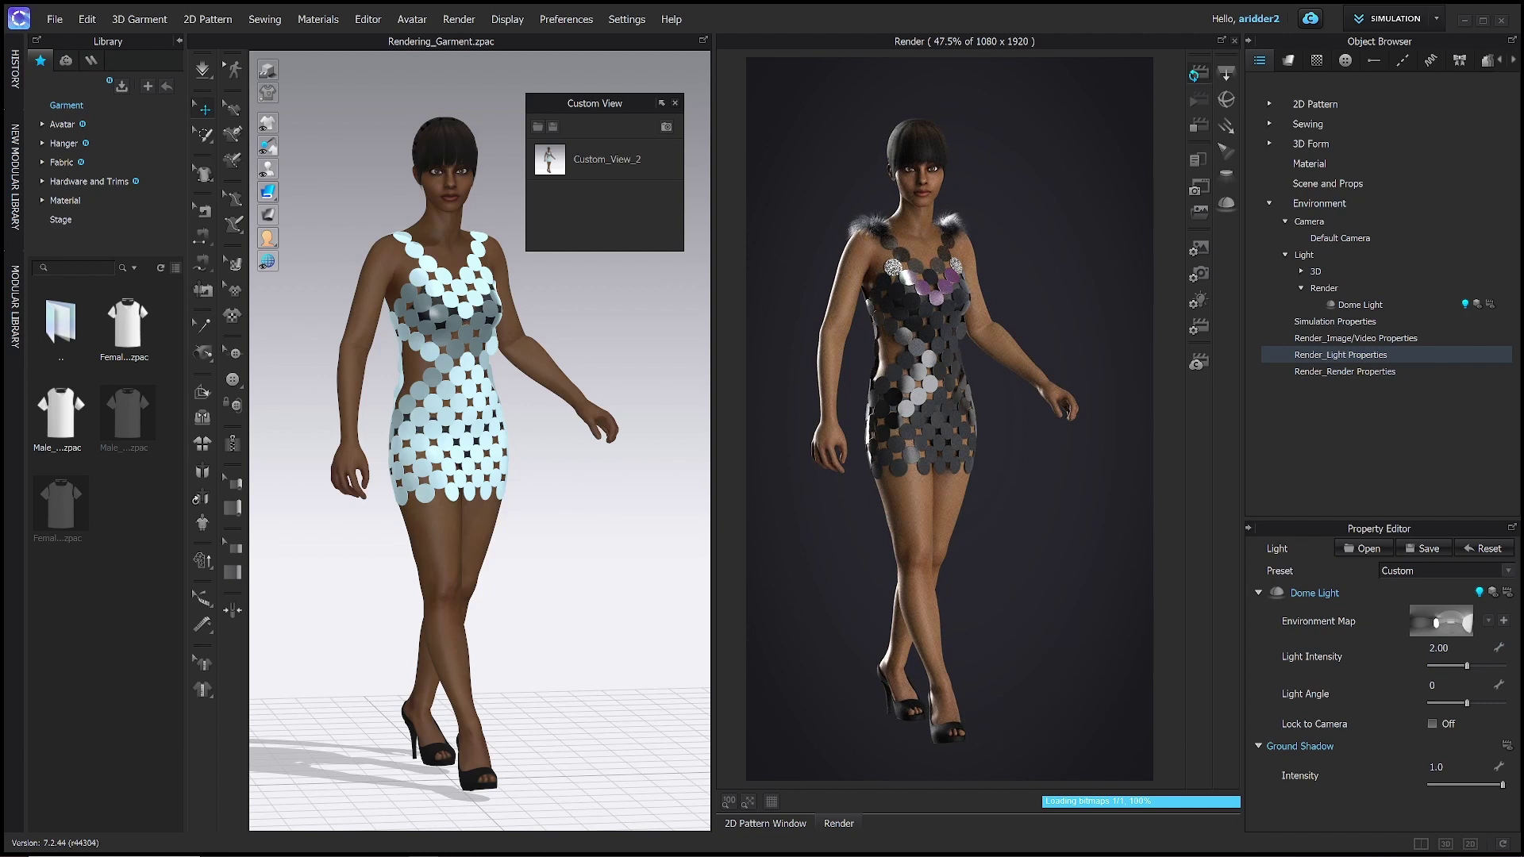
Try a few negative dome light angles on the render, then set the light angle to 125.
{"action": "left_click_drag", "start_coordinate": [1461, 705], "coordinate": [1456, 705]}
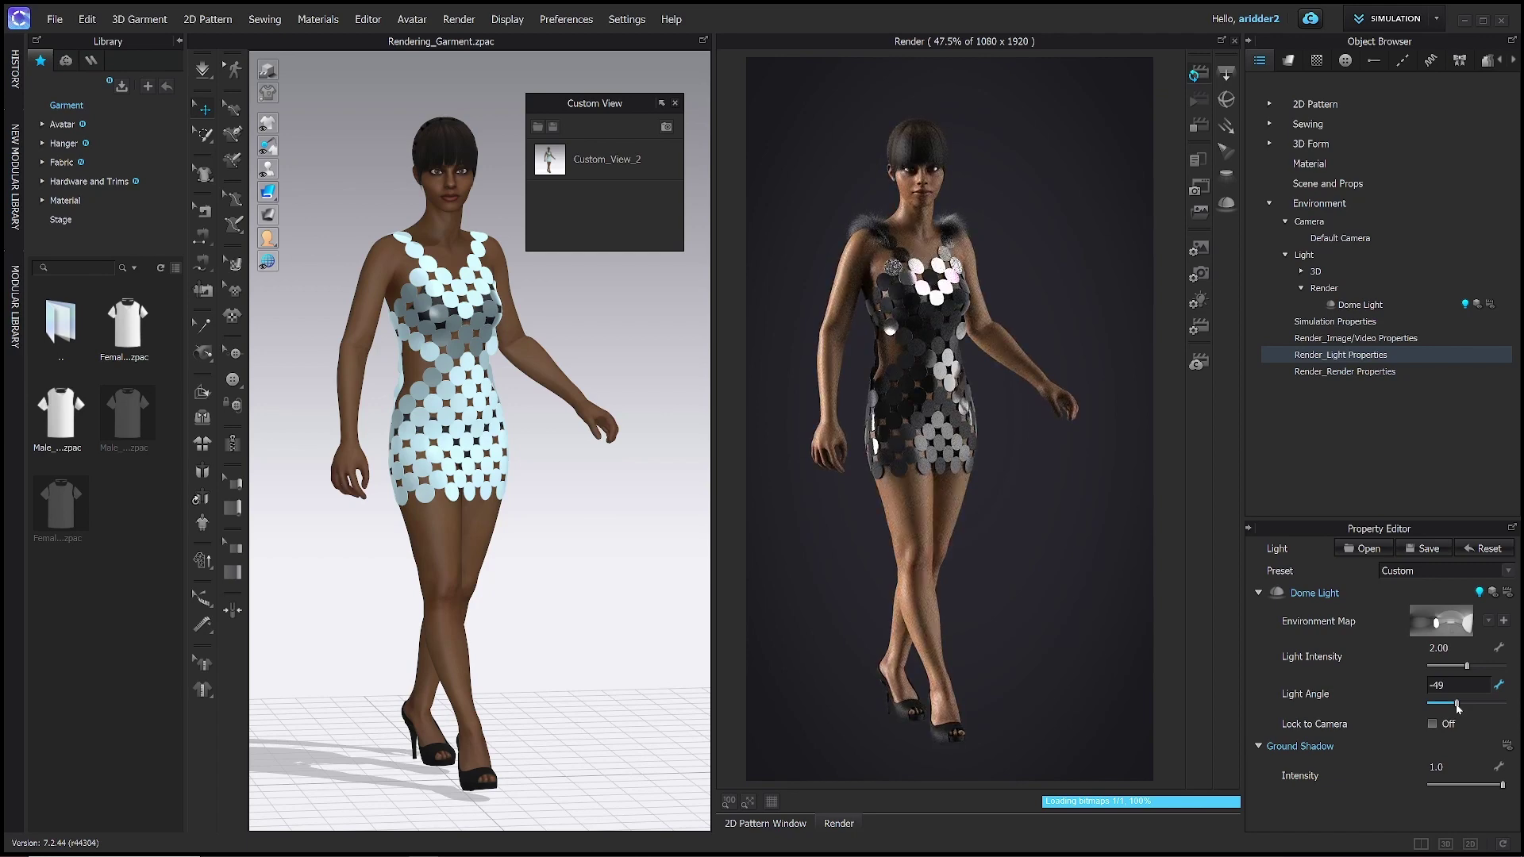
{"action": "left_click_drag", "start_coordinate": [1456, 705], "coordinate": [1451, 705]}
{"action": "double_click", "coordinate": [1441, 685]}
{"action": "type", "text": "12"}
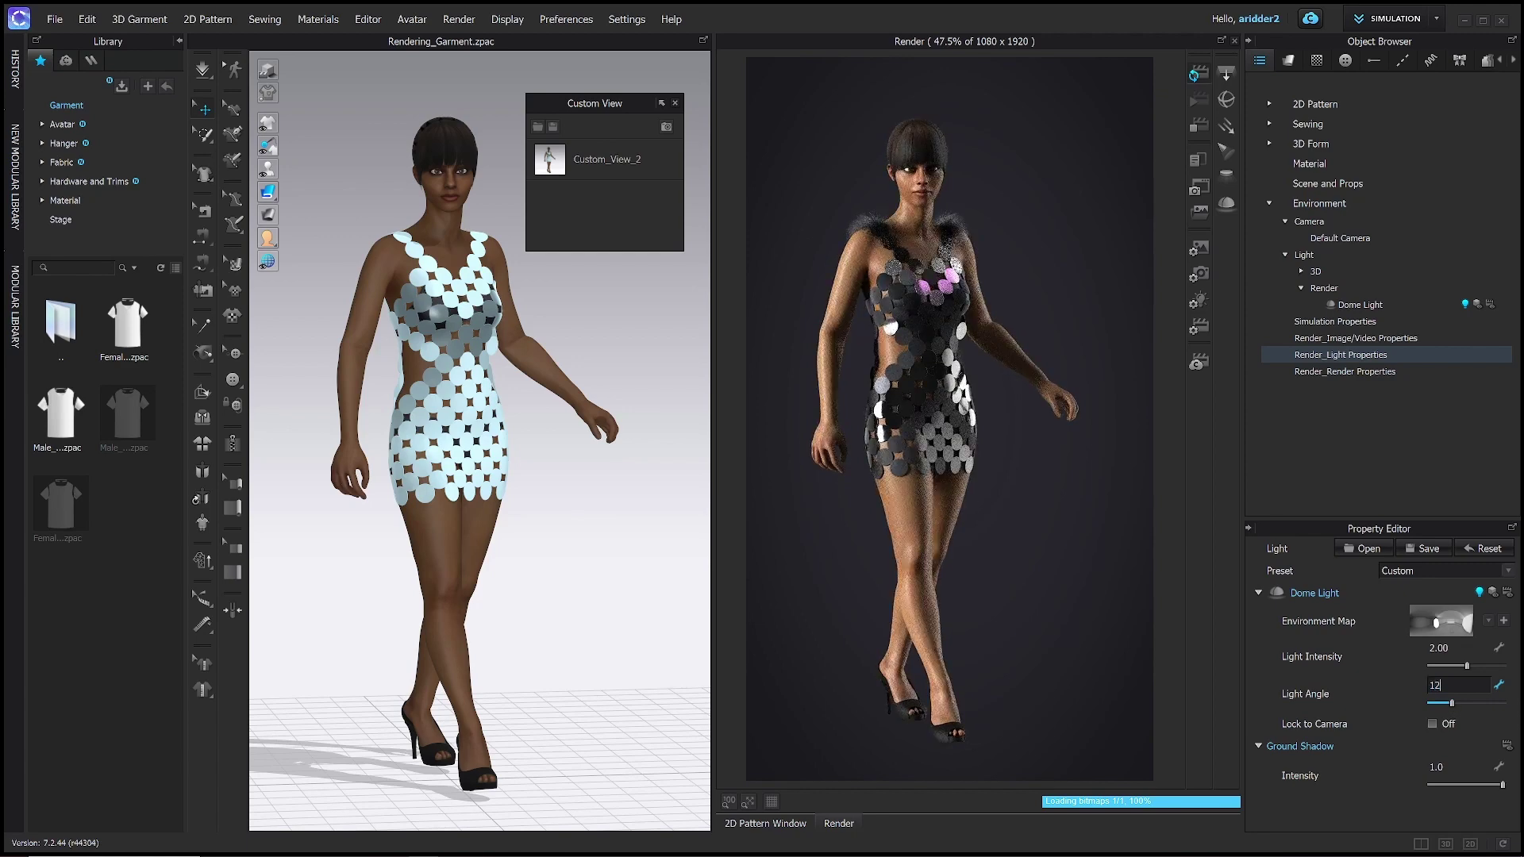
{"action": "type", "text": "5"}
{"action": "key", "text": "Return"}
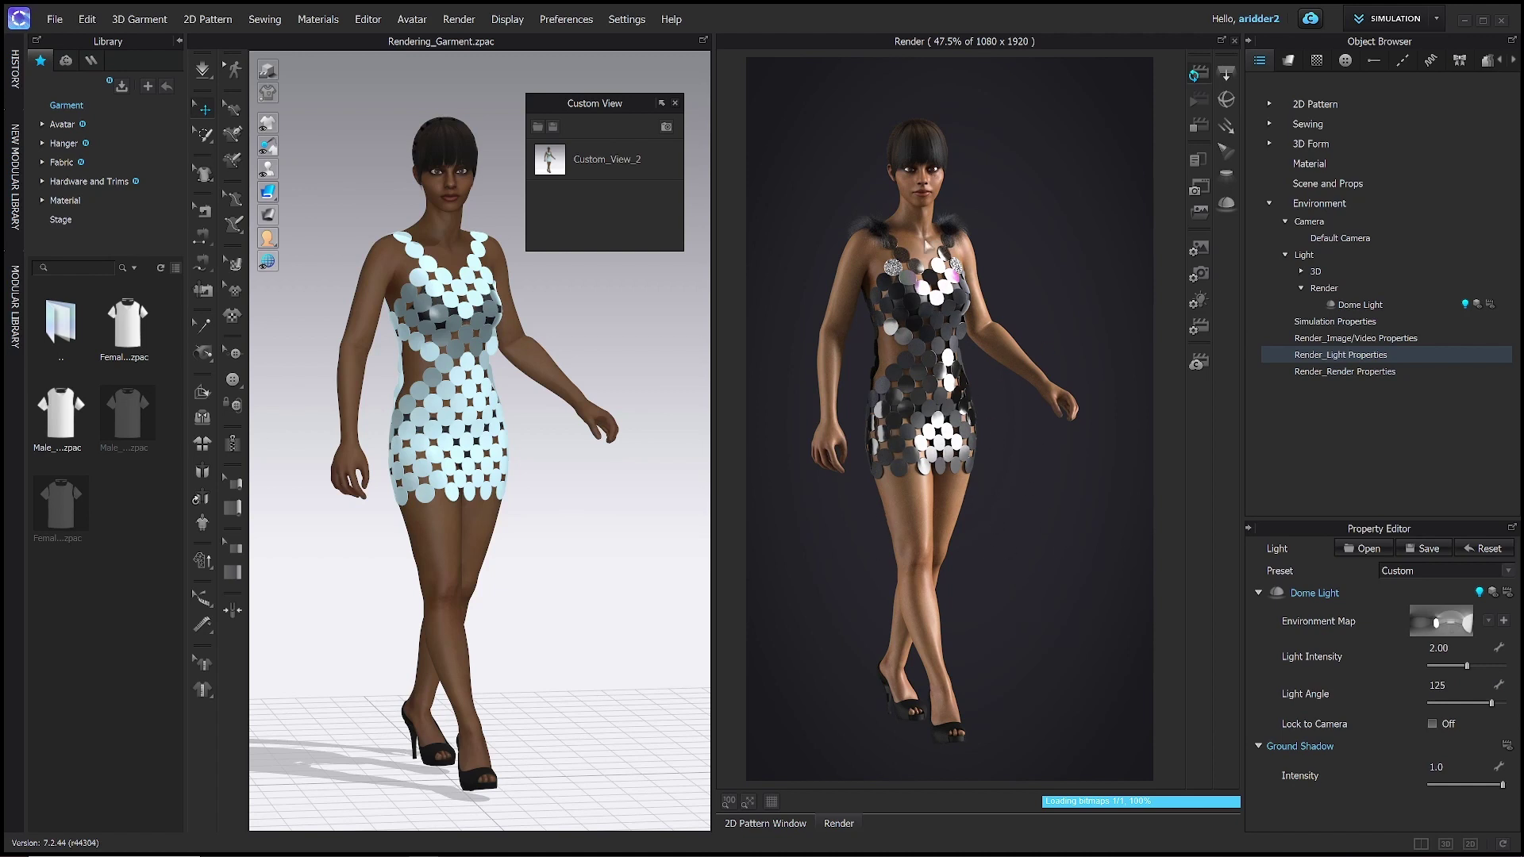
Lock the dome light to the camera and enable the ground shadow in the render.
{"action": "left_click", "coordinate": [1433, 725]}
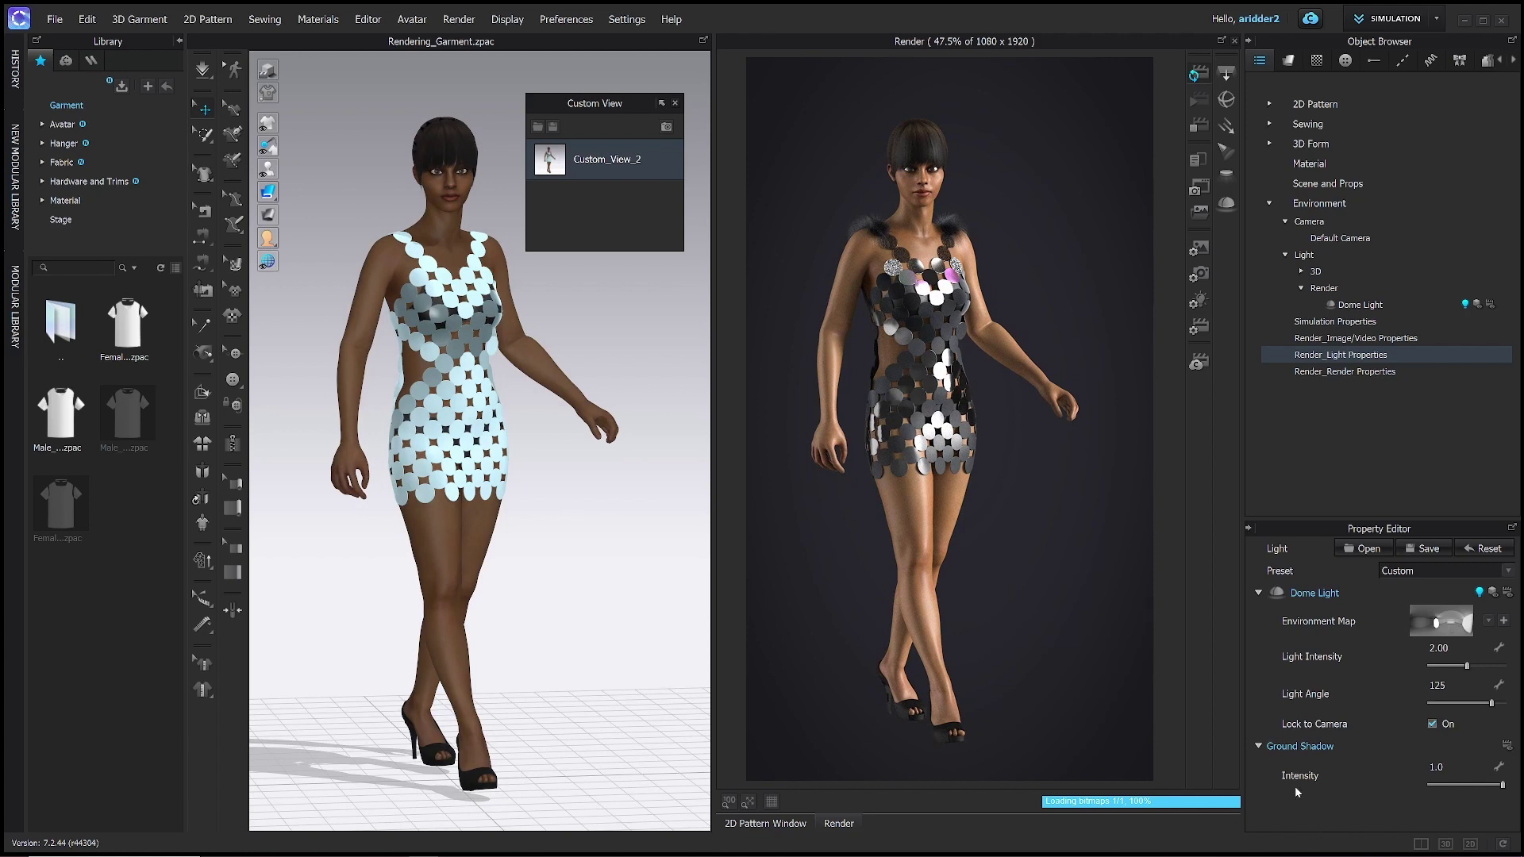
{"action": "key", "text": "ctrl+2"}
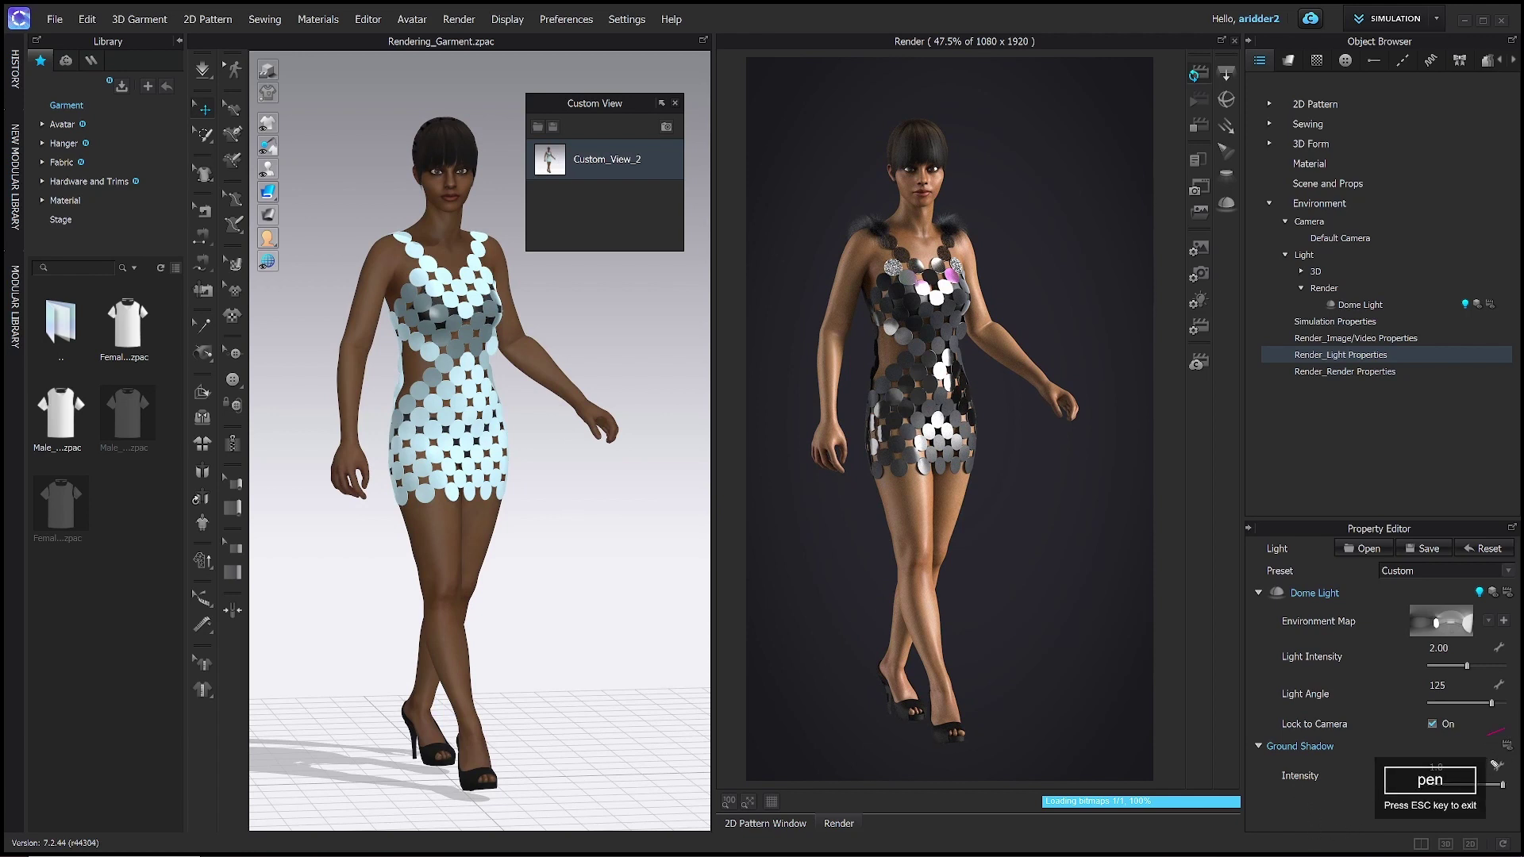
{"action": "mouse_move", "coordinate": [1495, 766]}
{"action": "left_mouse_down"}
{"action": "mouse_move", "coordinate": [1519, 750]}
{"action": "mouse_move", "coordinate": [1486, 742]}
{"action": "mouse_move", "coordinate": [1496, 763]}
{"action": "mouse_move", "coordinate": [1514, 754]}
{"action": "mouse_move", "coordinate": [1506, 772]}
{"action": "left_mouse_up"}
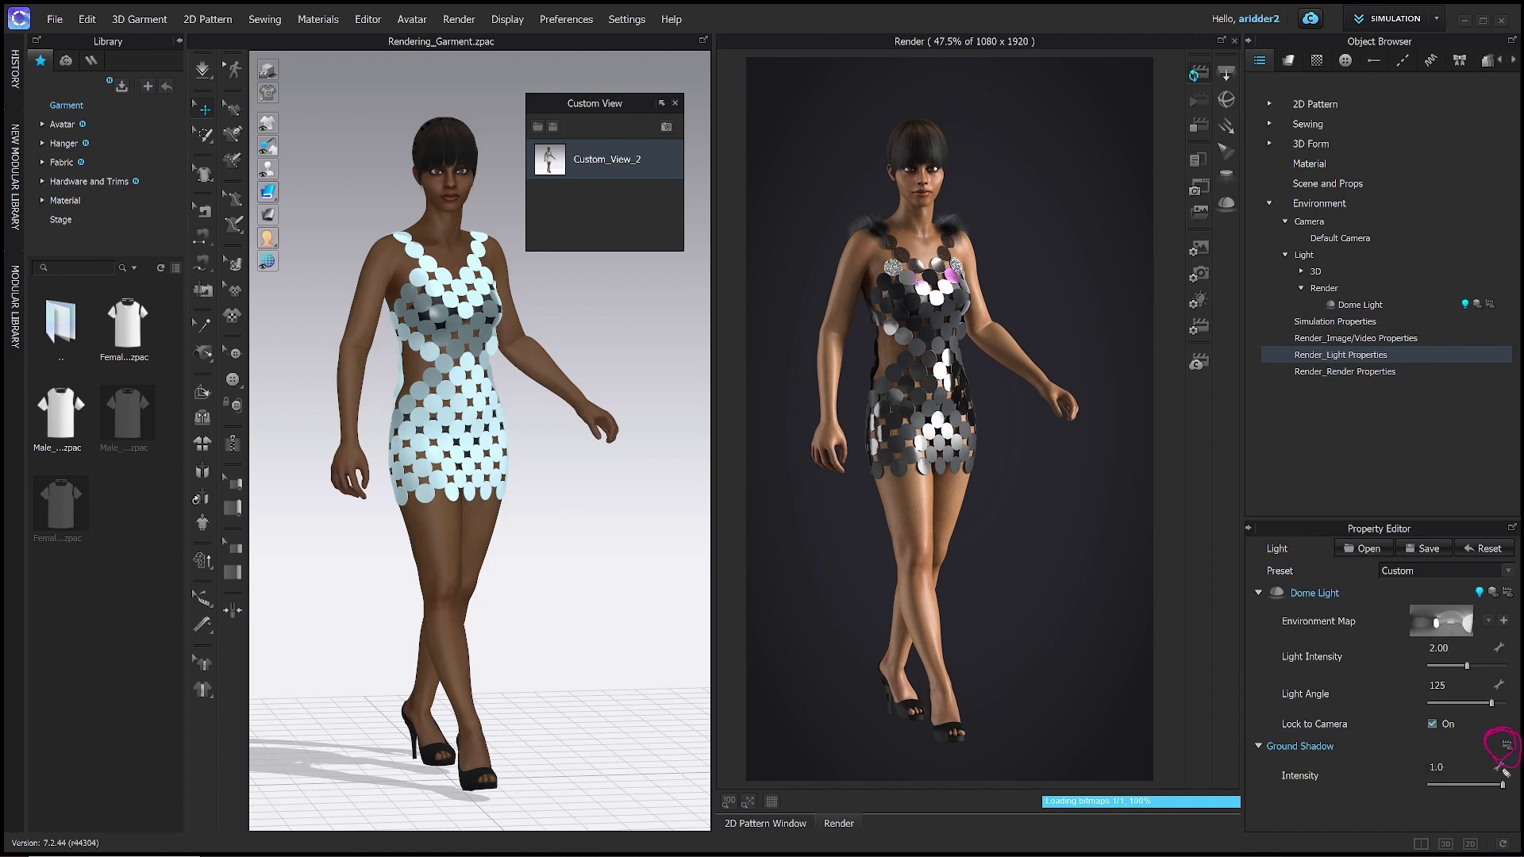
{"action": "key", "text": "Escape"}
{"action": "left_click", "coordinate": [1507, 746]}
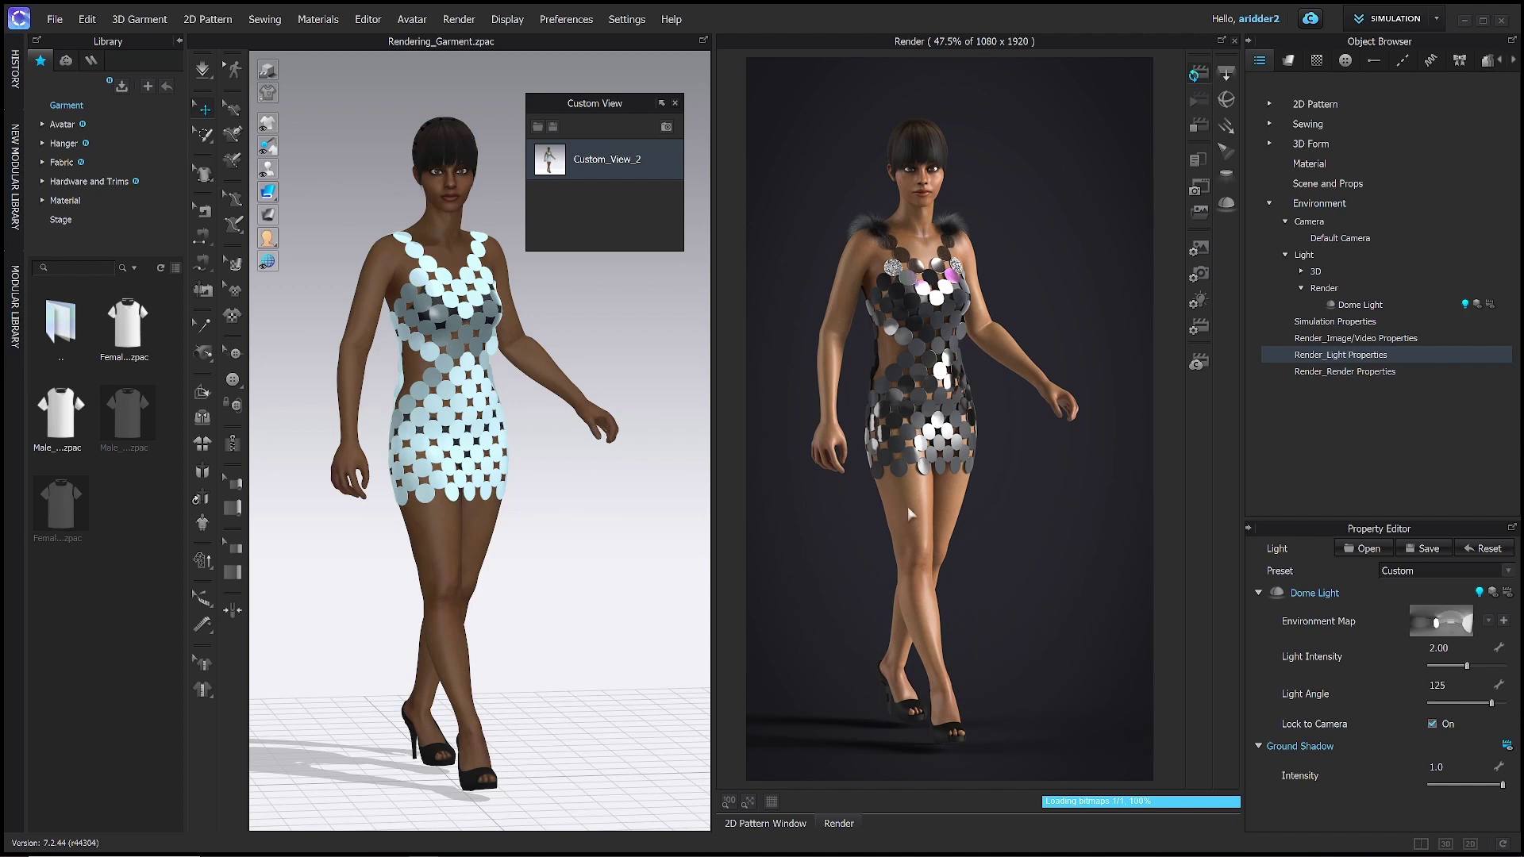
Open the render properties and look over the engine, finish condition and quality settings.
{"action": "left_click", "coordinate": [1199, 329]}
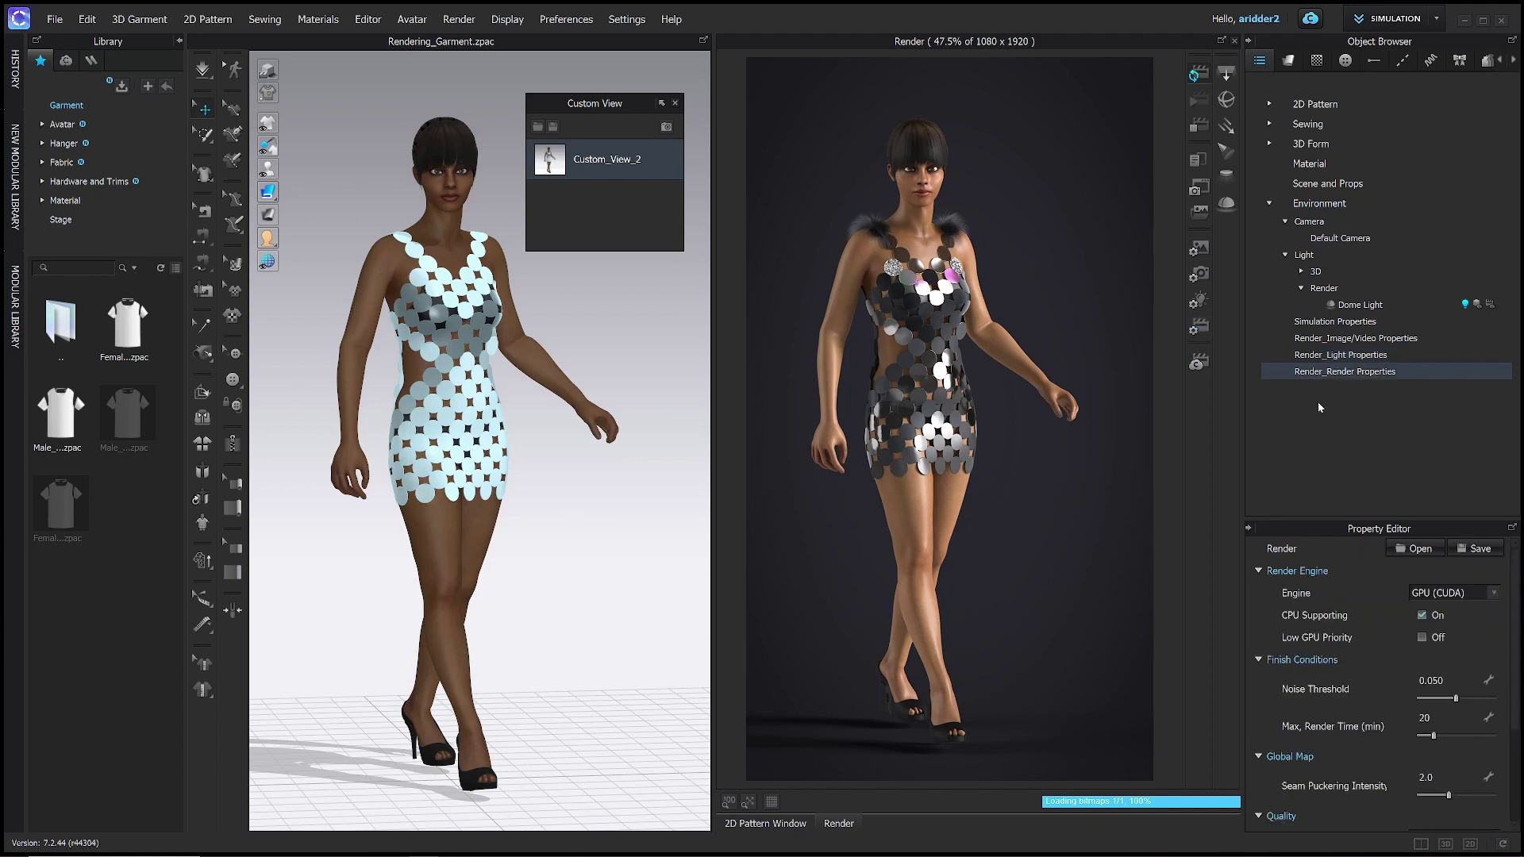
{"action": "scroll", "coordinate": [1514, 669], "scroll_direction": "down", "scroll_amount": 3}
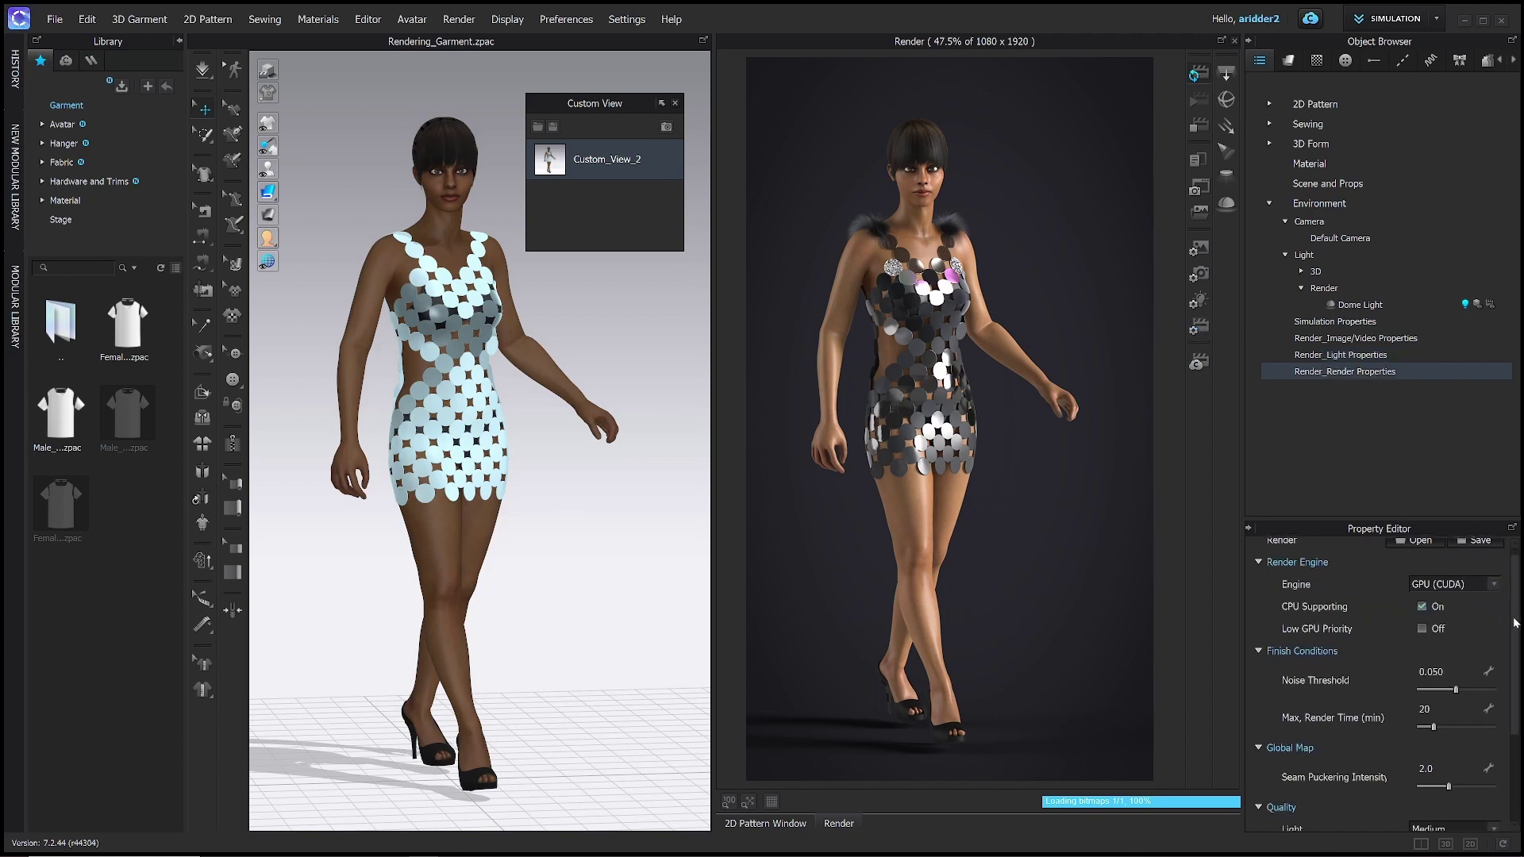
{"action": "scroll", "coordinate": [1514, 669], "scroll_direction": "down", "scroll_amount": 3}
{"action": "scroll", "coordinate": [1500, 665], "scroll_direction": "up", "scroll_amount": 6}
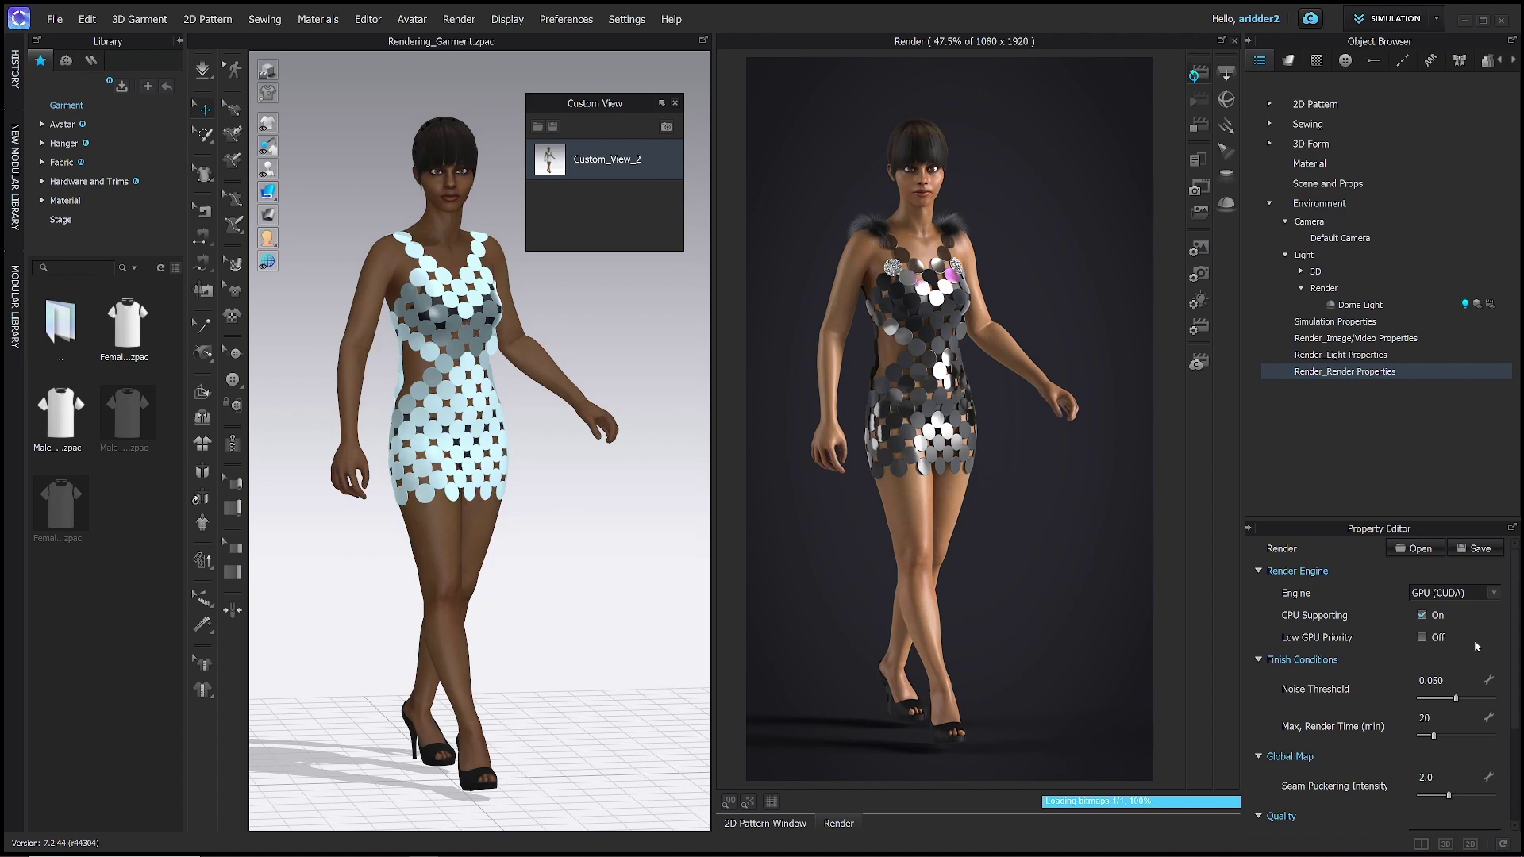
Try the CPU render engine and switch the engine back to GPU (CUDA).
{"action": "left_click", "coordinate": [1493, 594]}
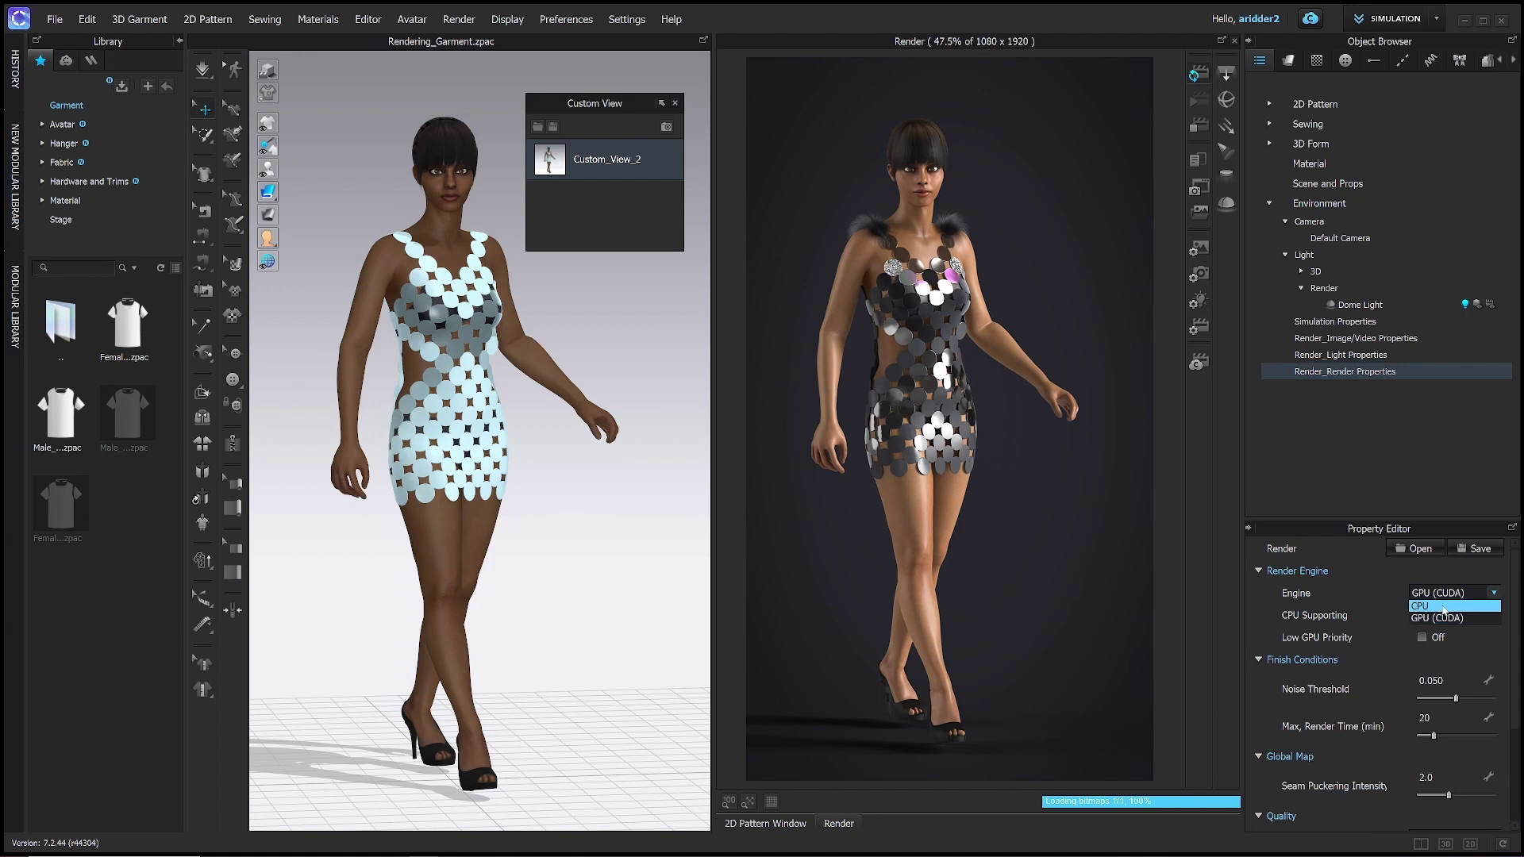
{"action": "left_click", "coordinate": [1493, 593]}
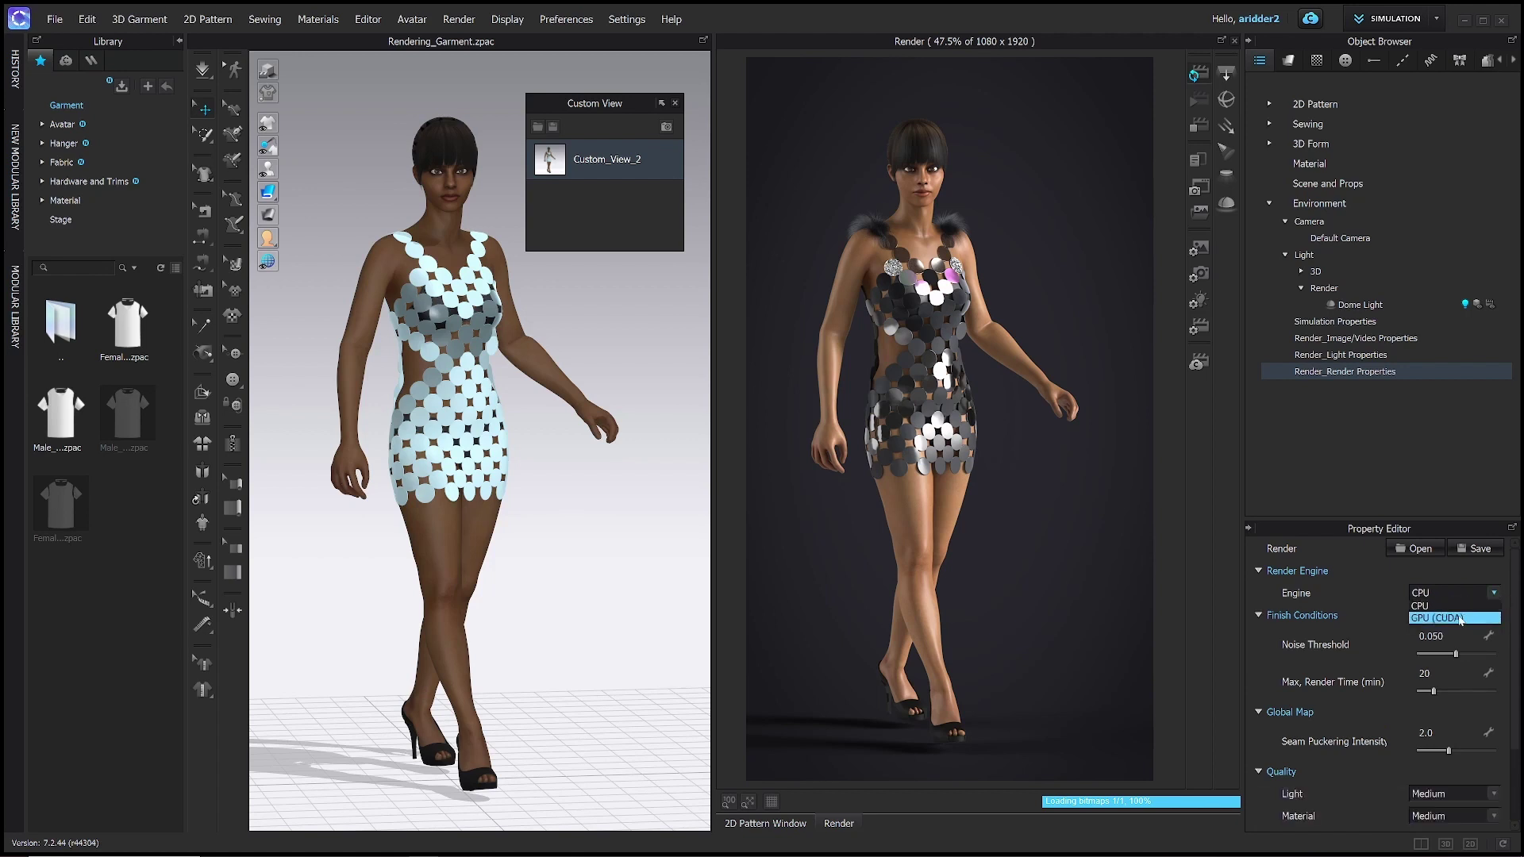
{"action": "left_click", "coordinate": [1457, 618]}
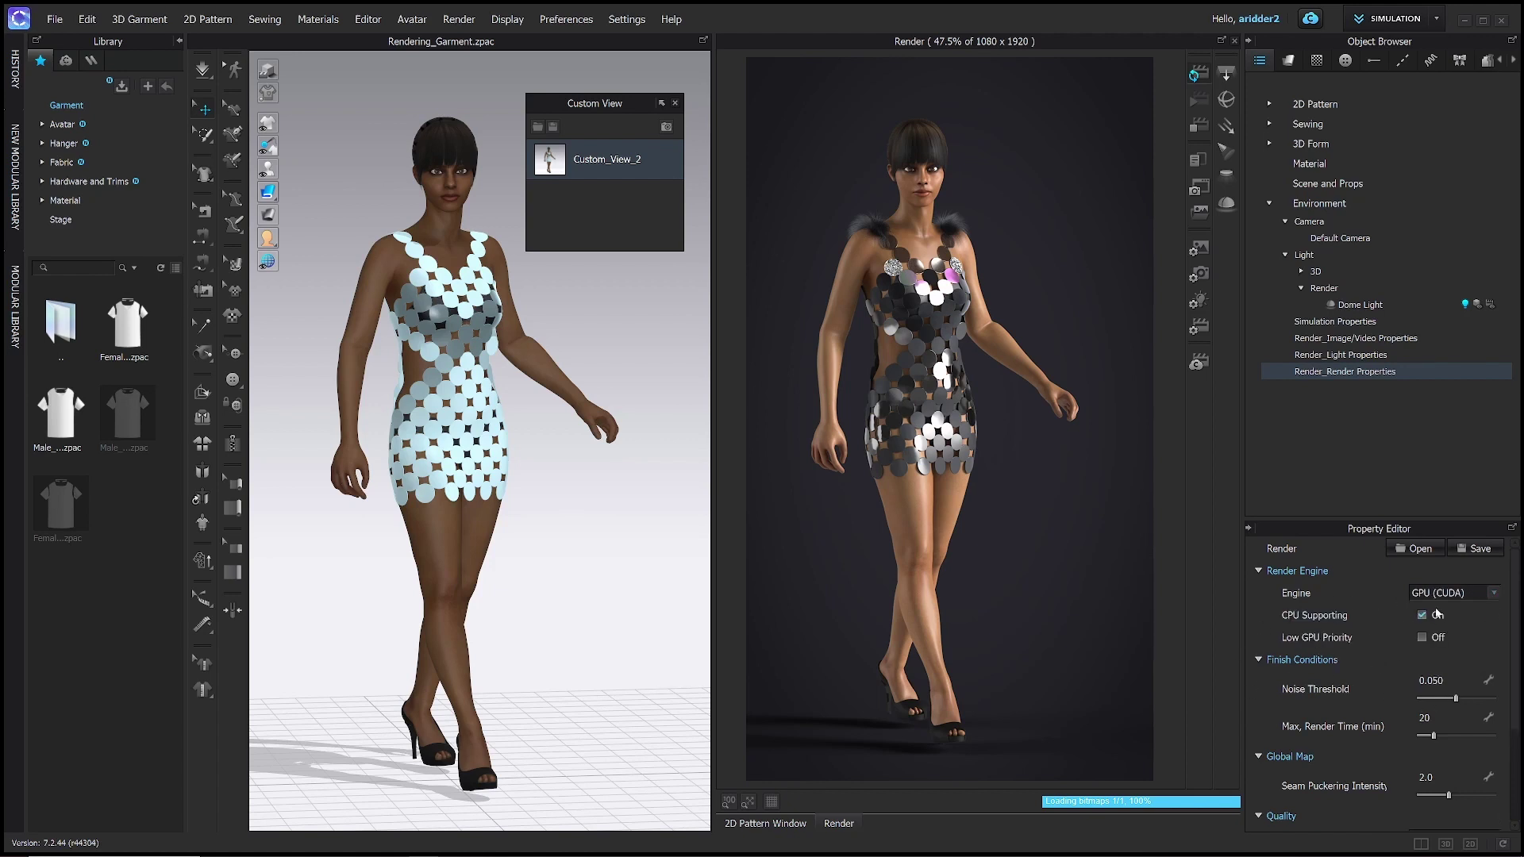
Set the noise threshold in the render's finish conditions to 0.010.
{"action": "scroll", "coordinate": [1379, 635], "scroll_direction": "down", "scroll_amount": 3}
{"action": "scroll", "coordinate": [1377, 629], "scroll_direction": "up", "scroll_amount": 3}
{"action": "scroll", "coordinate": [1407, 660], "scroll_direction": "down", "scroll_amount": 3}
{"action": "scroll", "coordinate": [1406, 650], "scroll_direction": "up", "scroll_amount": 3}
{"action": "scroll", "coordinate": [1508, 684], "scroll_direction": "down", "scroll_amount": 2}
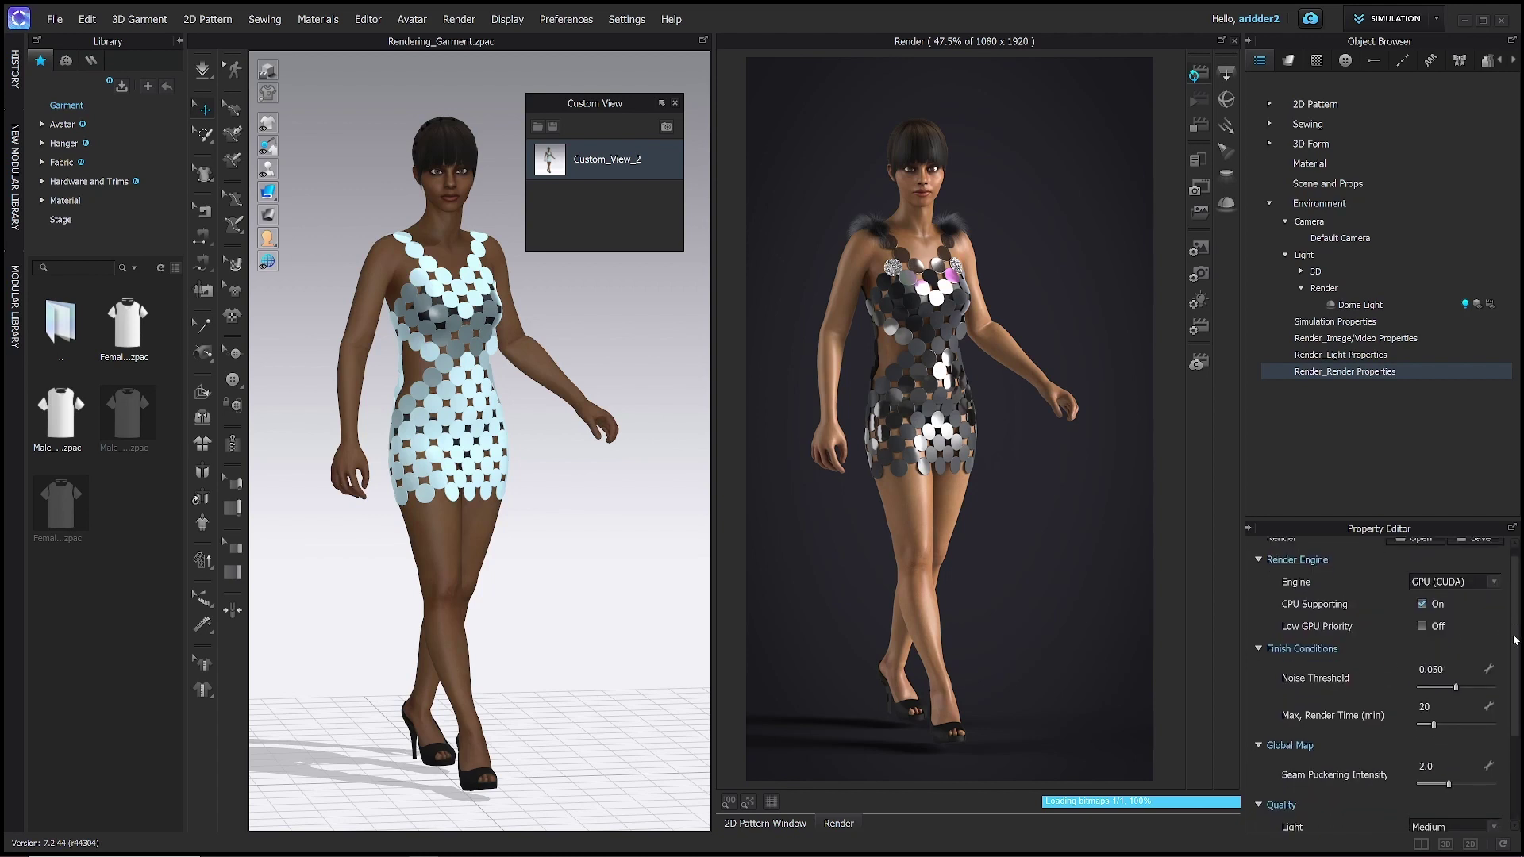
{"action": "scroll", "coordinate": [1508, 685], "scroll_direction": "down", "scroll_amount": 1}
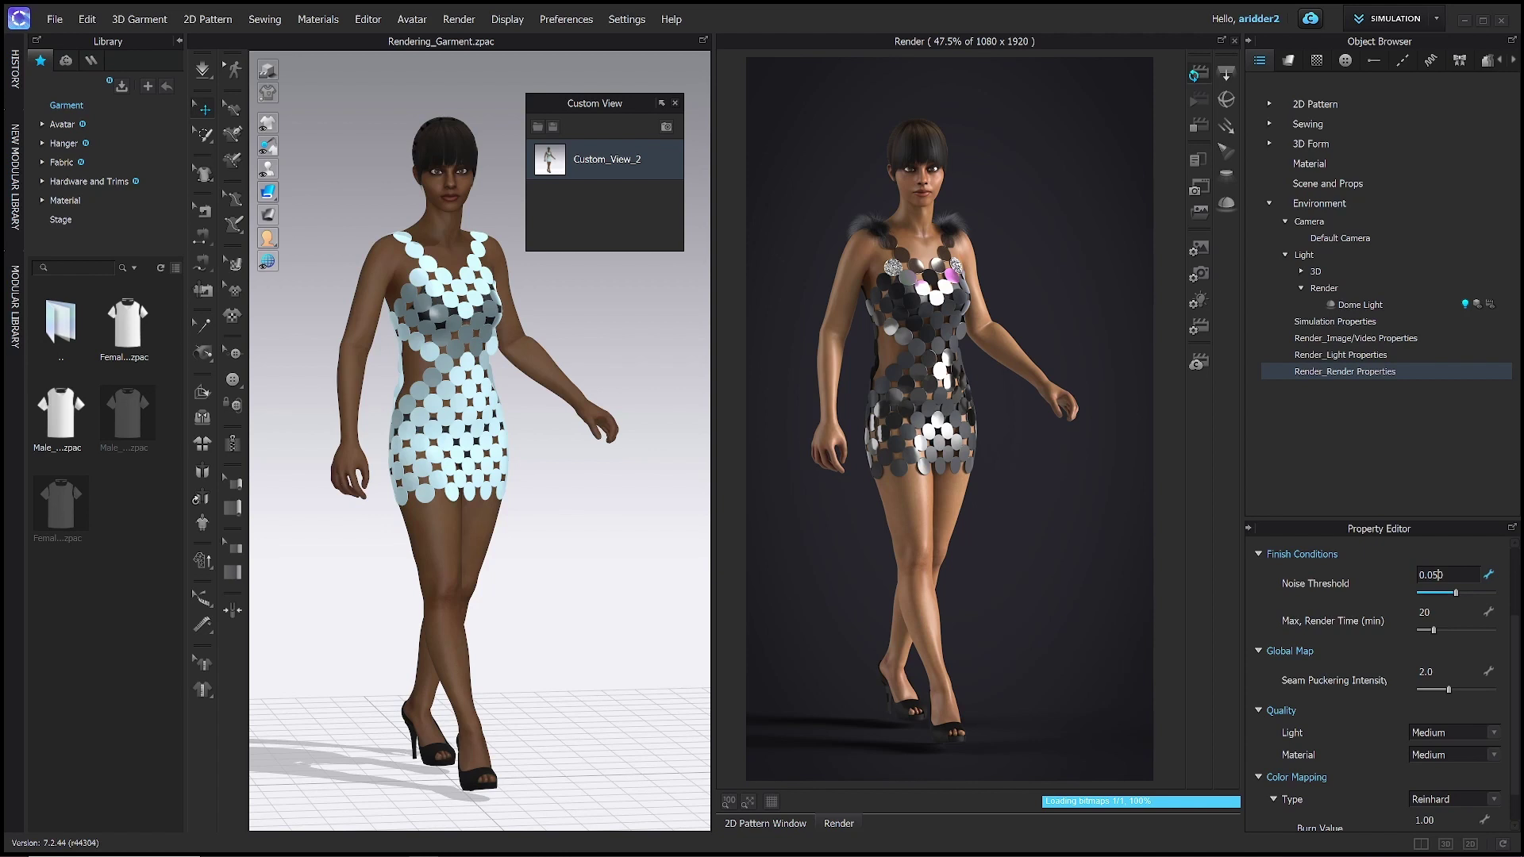
{"action": "key", "text": "BackSpace"}
{"action": "type", "text": "1"}
{"action": "key", "text": "Return"}
Examine the render's light and material quality options and its color mapping settings without changing them.
{"action": "scroll", "coordinate": [1512, 640], "scroll_direction": "down", "scroll_amount": 1}
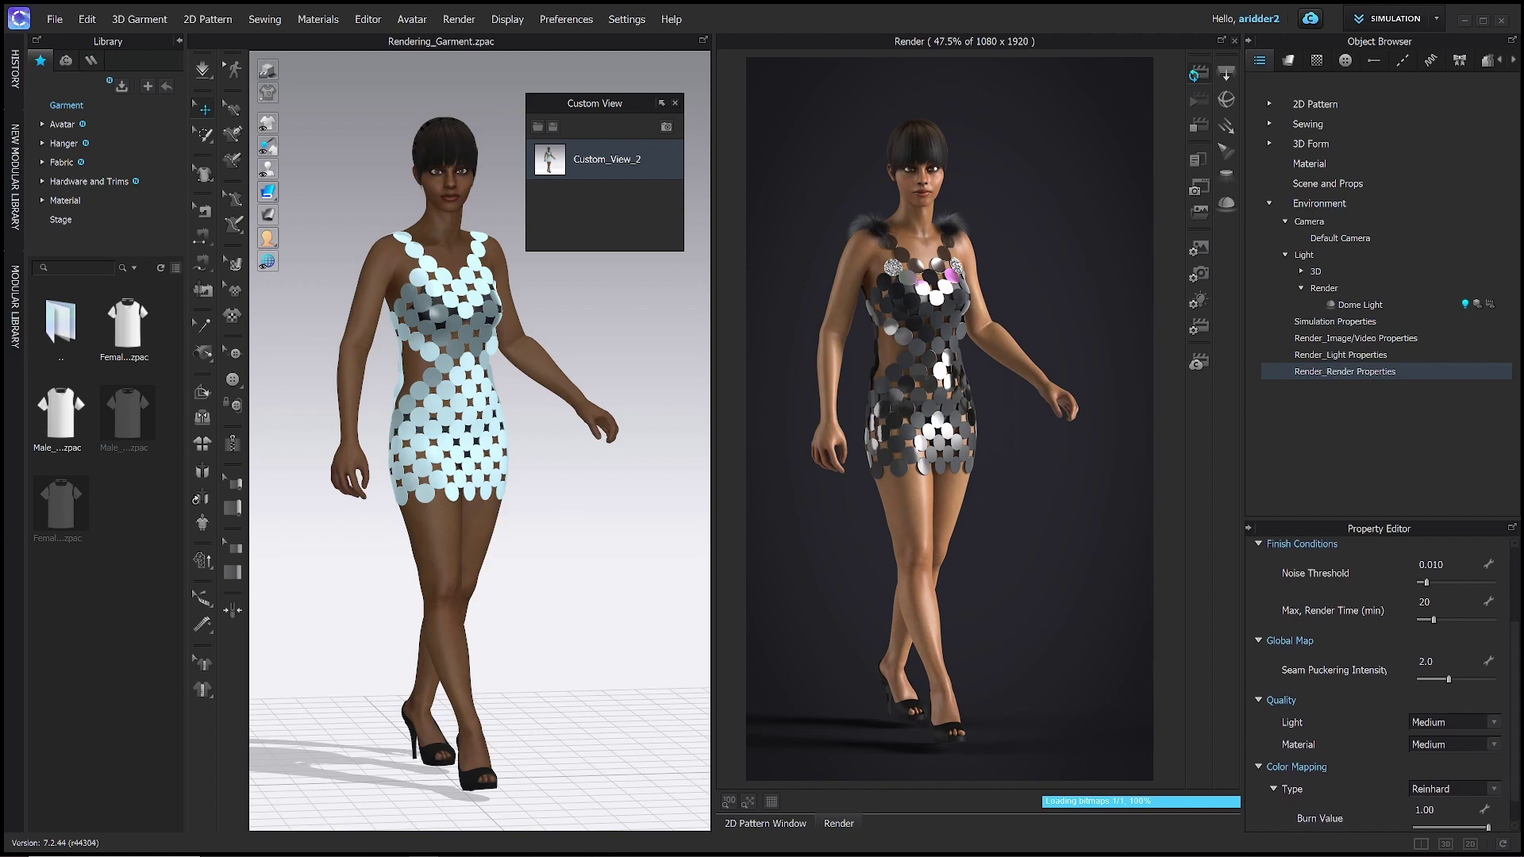
{"action": "scroll", "coordinate": [1516, 653], "scroll_direction": "down", "scroll_amount": 2}
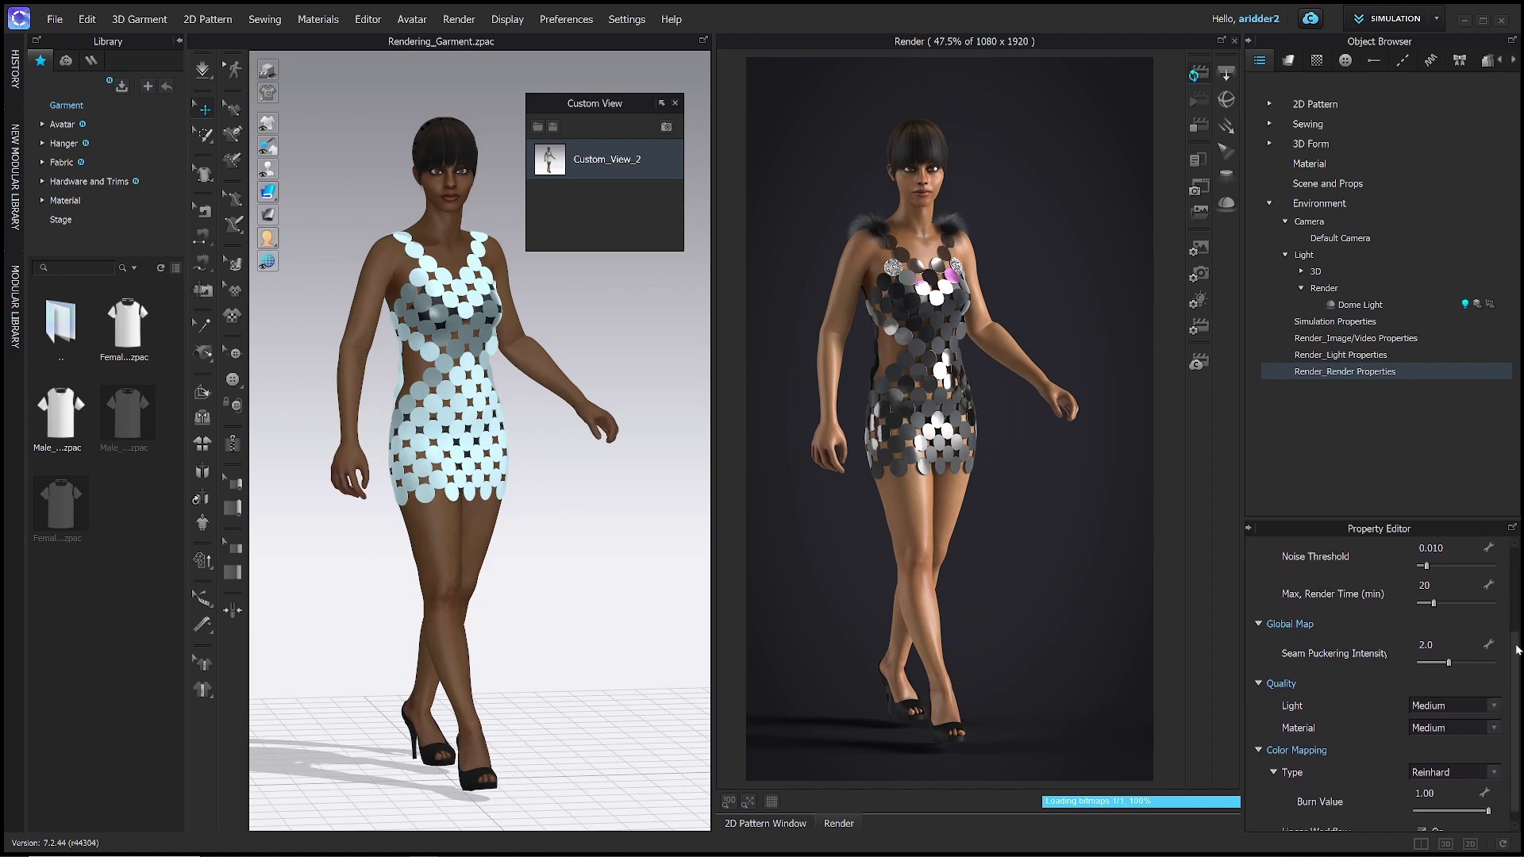
{"action": "scroll", "coordinate": [1516, 654], "scroll_direction": "down", "scroll_amount": 1}
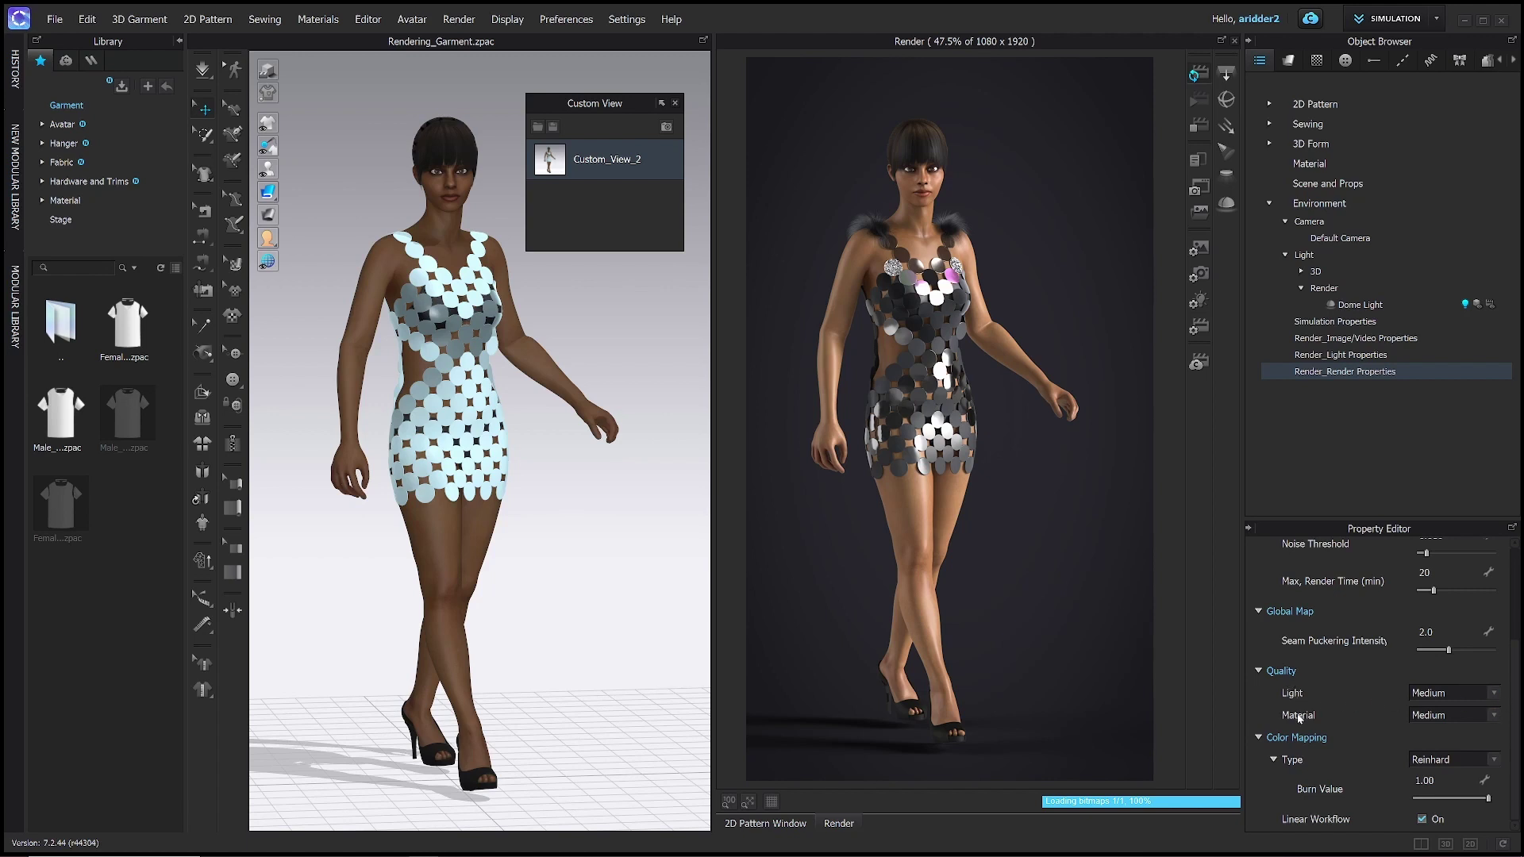
{"action": "left_click", "coordinate": [1495, 693]}
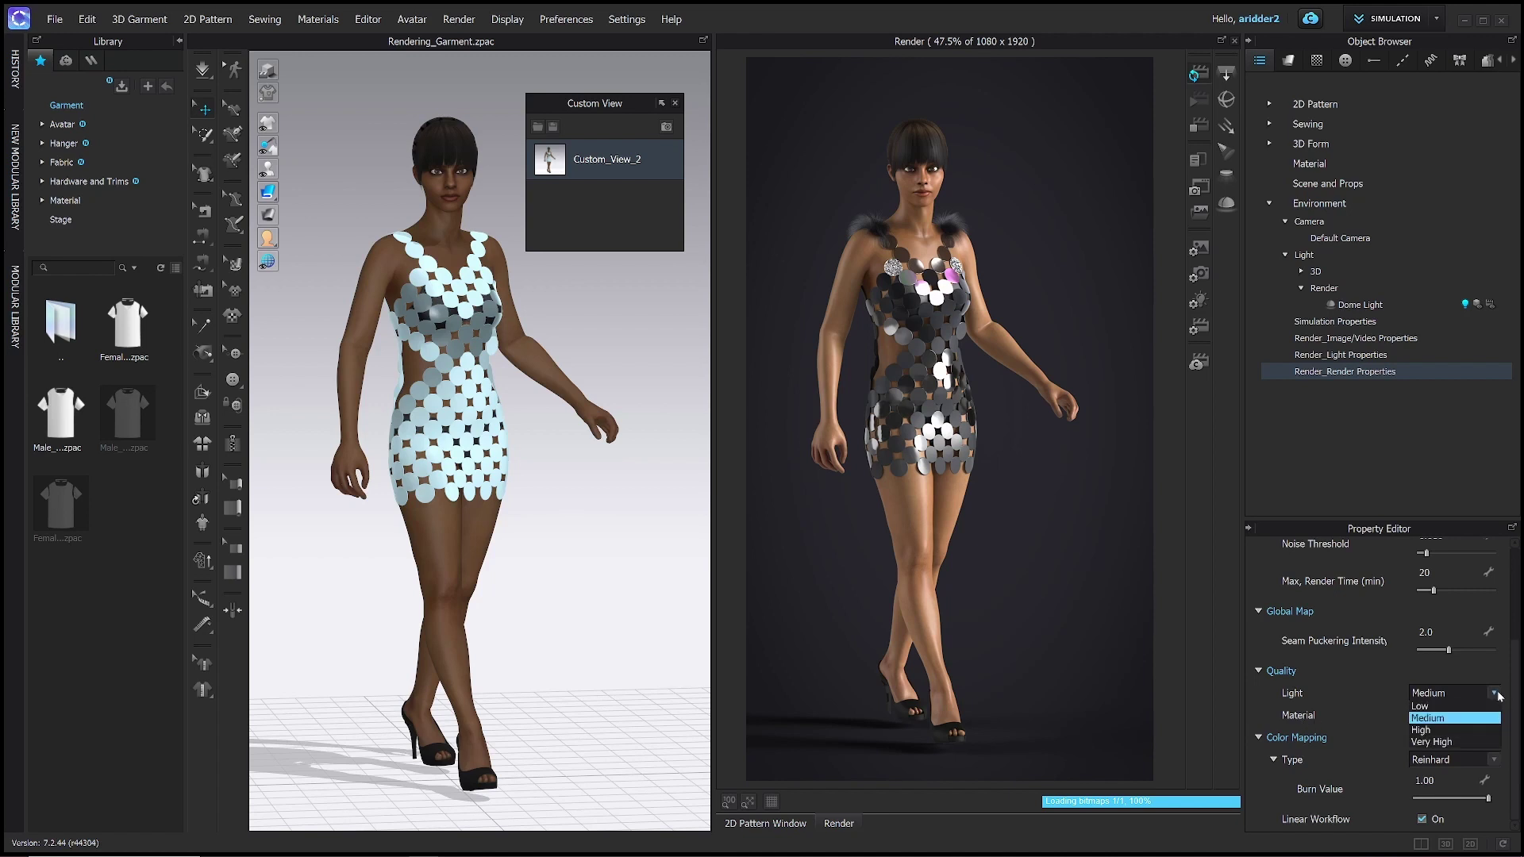
{"action": "left_click", "coordinate": [1496, 693]}
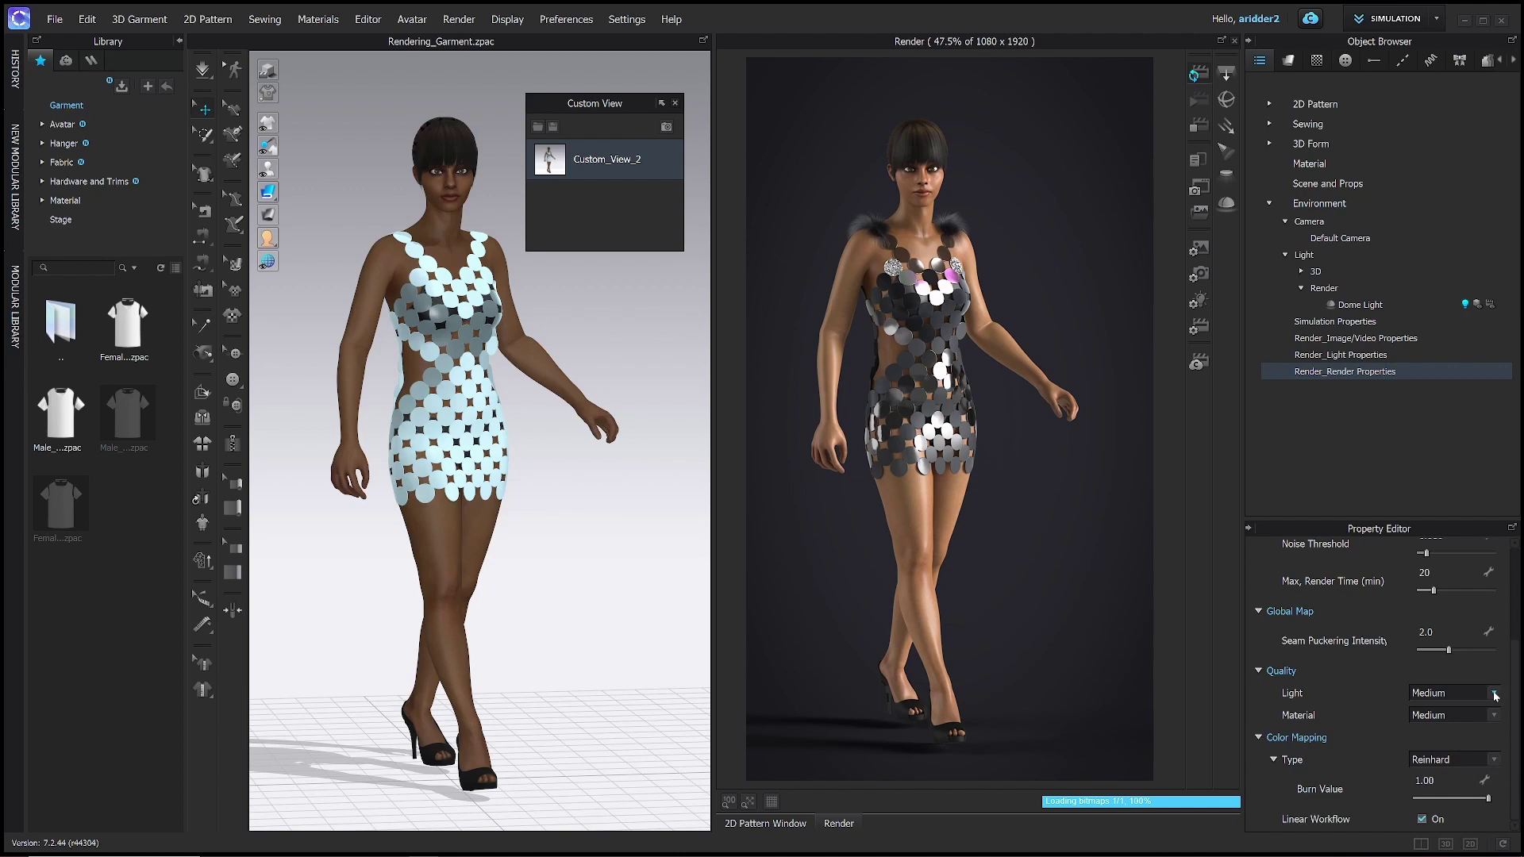
{"action": "left_click", "coordinate": [1497, 693]}
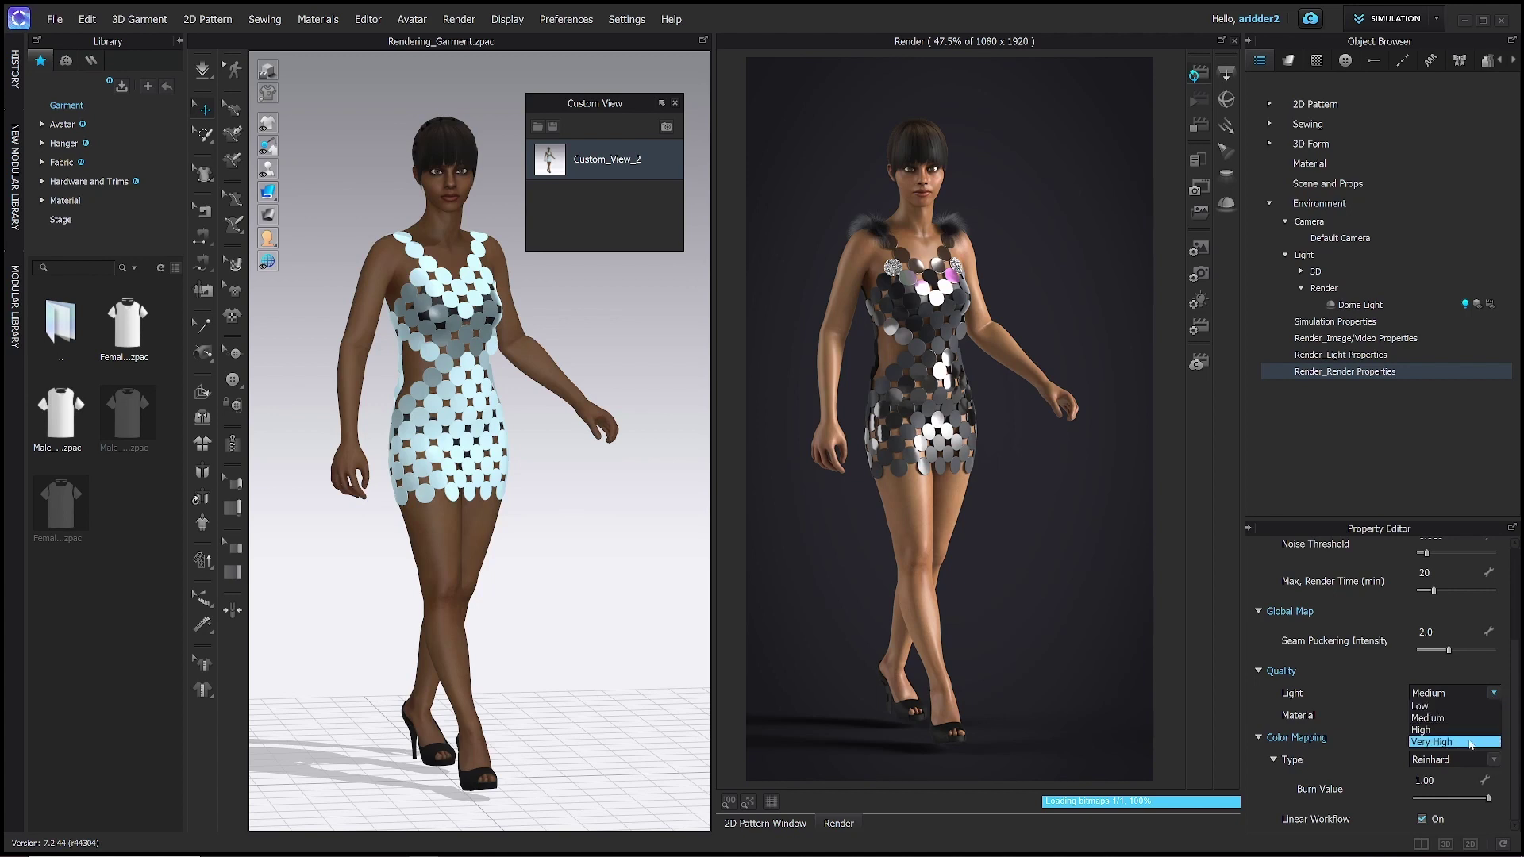
{"action": "left_click", "coordinate": [1356, 686]}
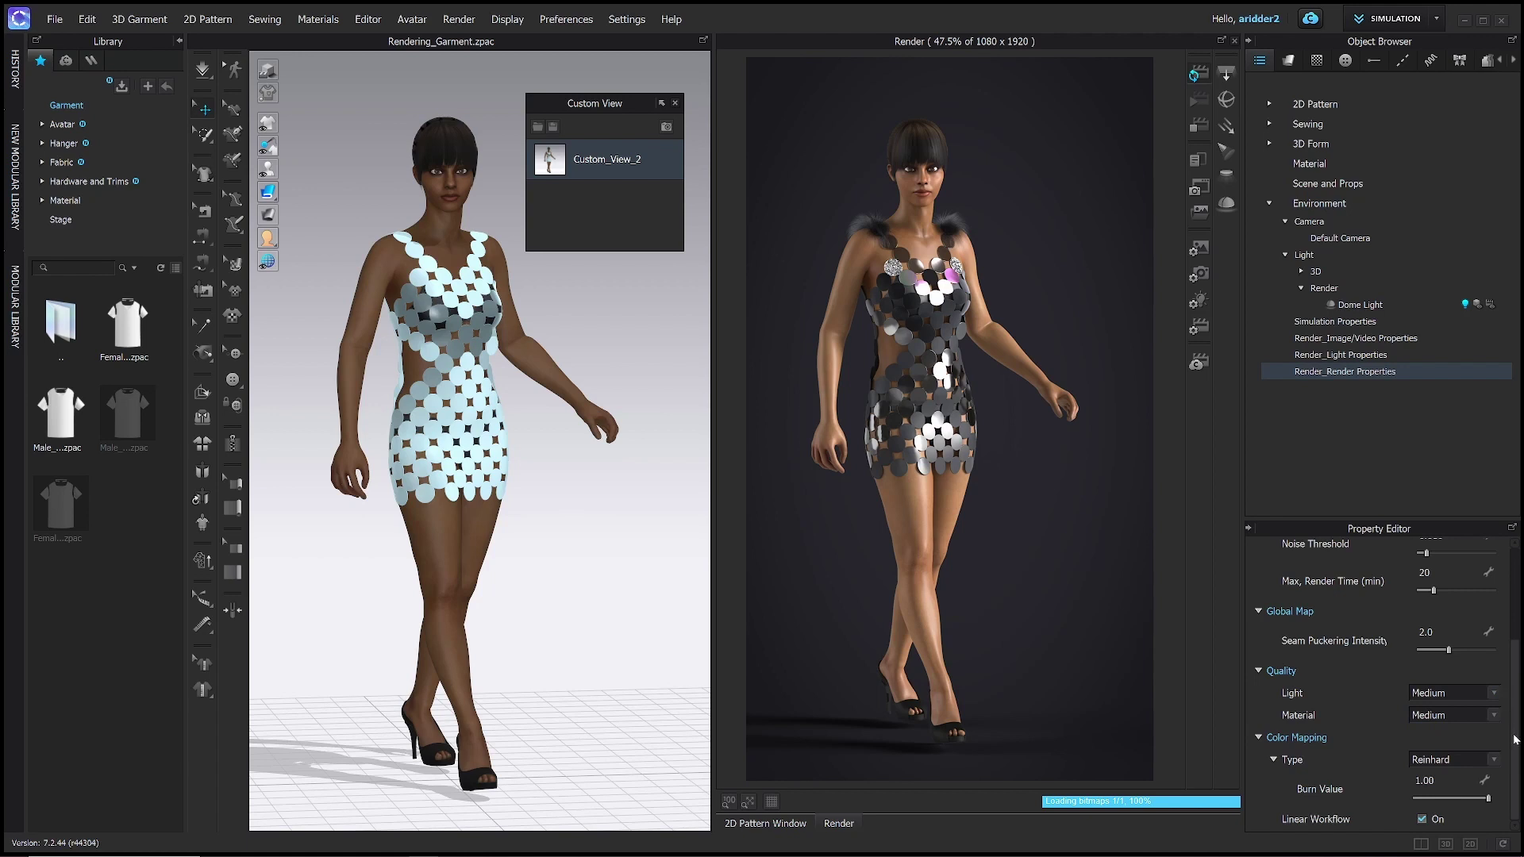
{"action": "left_click", "coordinate": [1256, 737]}
{"action": "scroll", "coordinate": [1517, 762], "scroll_direction": "up", "scroll_amount": 2}
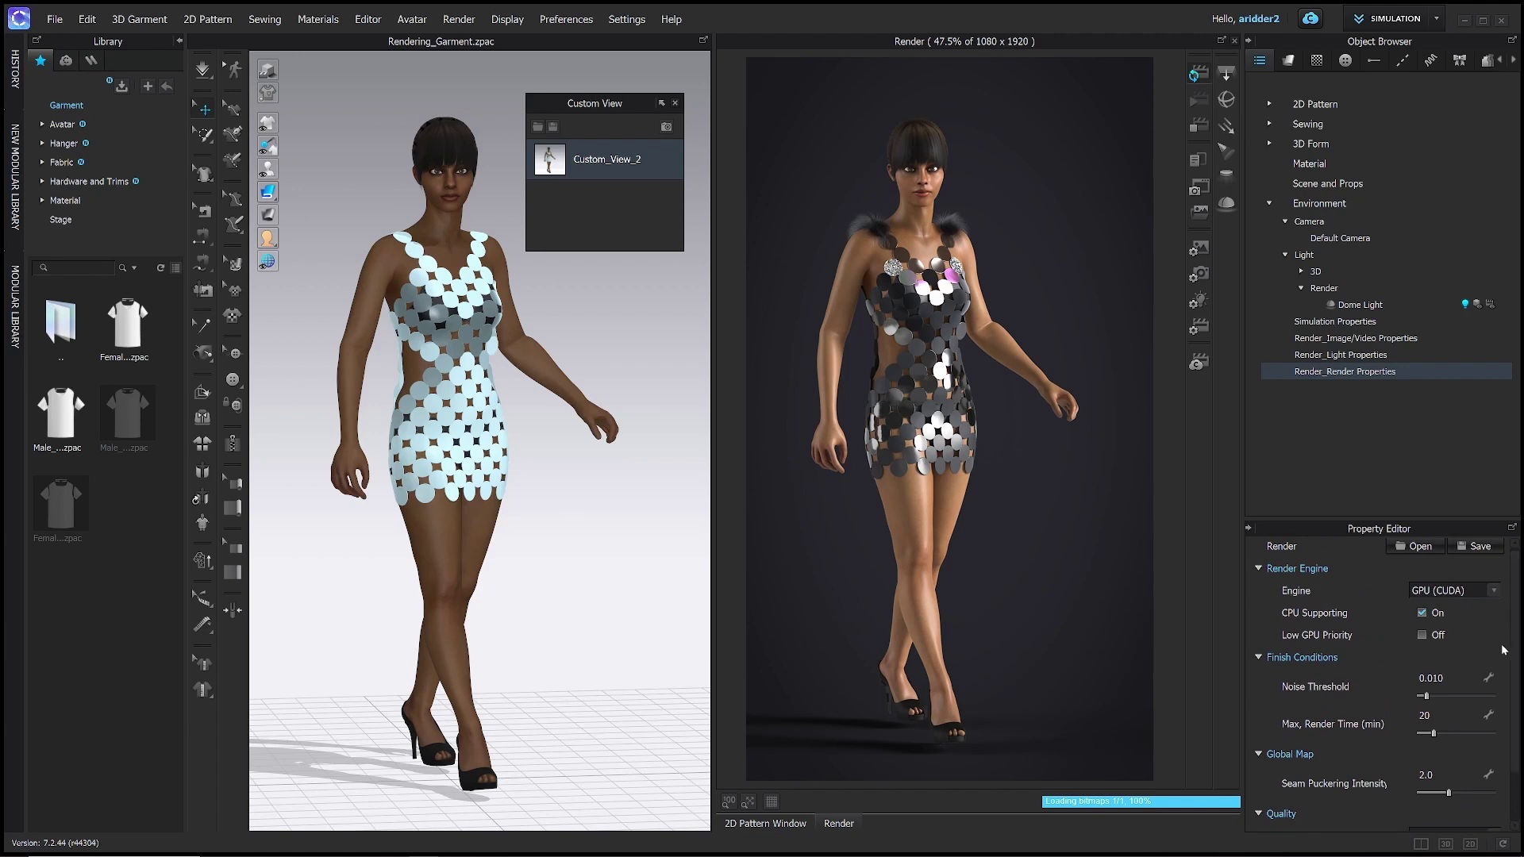
{"action": "scroll", "coordinate": [1517, 613], "scroll_direction": "down", "scroll_amount": 2}
{"action": "scroll", "coordinate": [1520, 603], "scroll_direction": "up", "scroll_amount": 2}
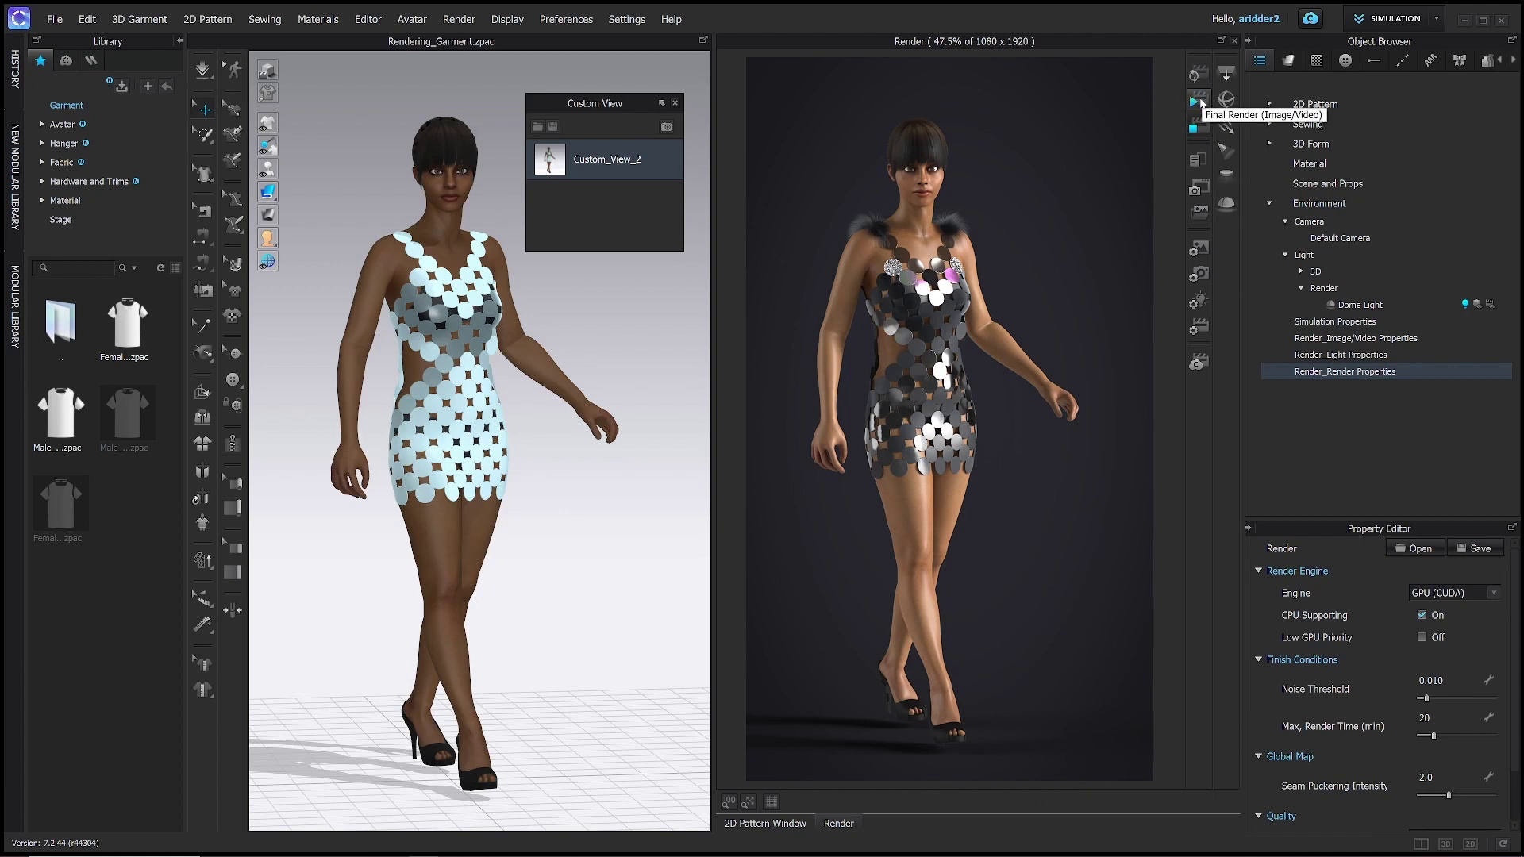
Run the final image render and open the saved Rendering_Garment_Custom_View_2 image from its output folder.
{"action": "left_click", "coordinate": [1200, 101]}
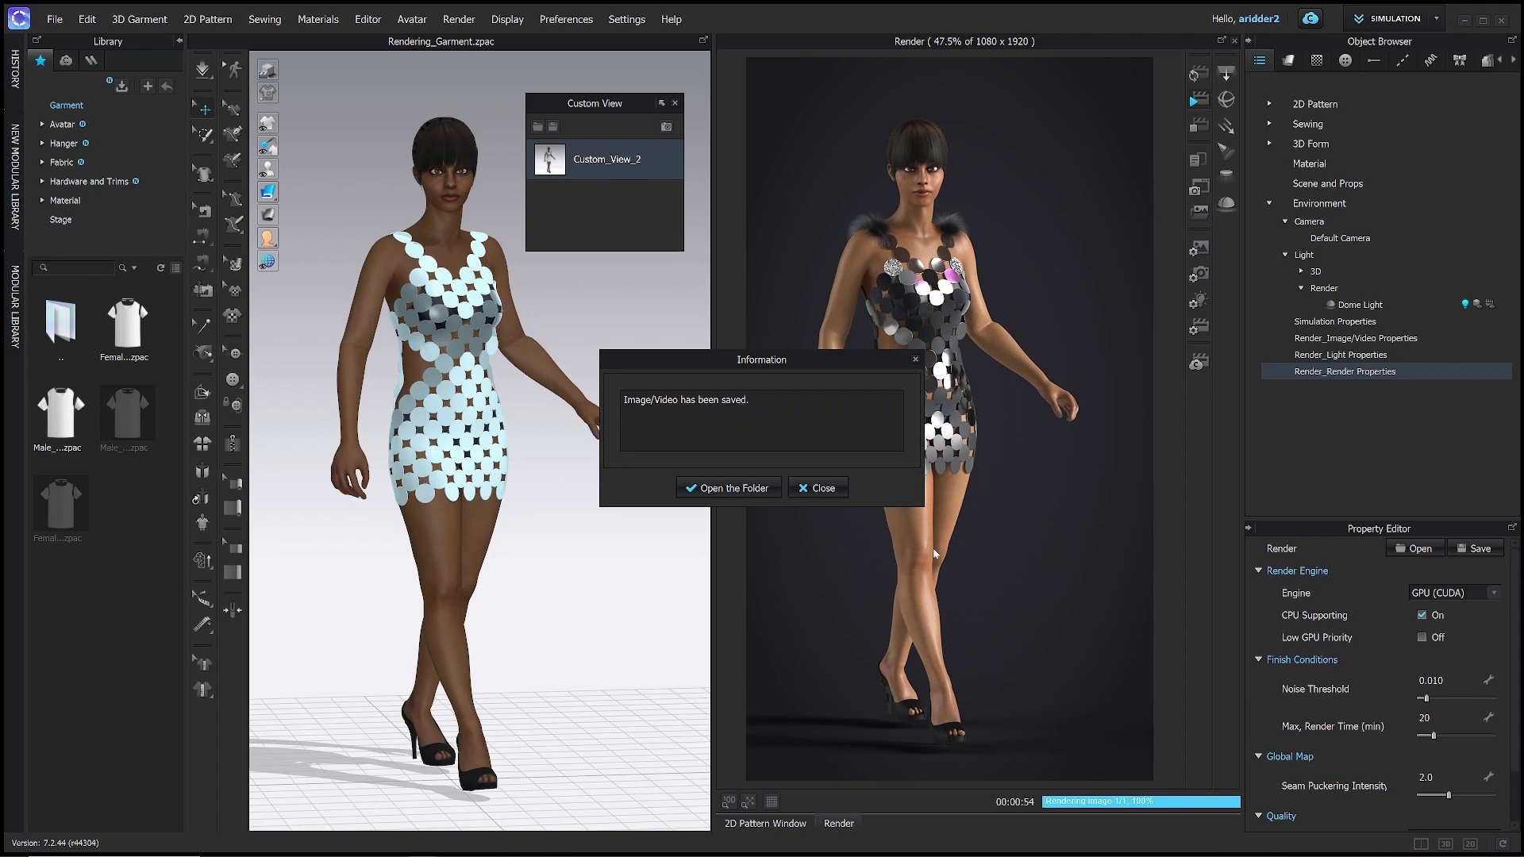
{"action": "left_click", "coordinate": [737, 488]}
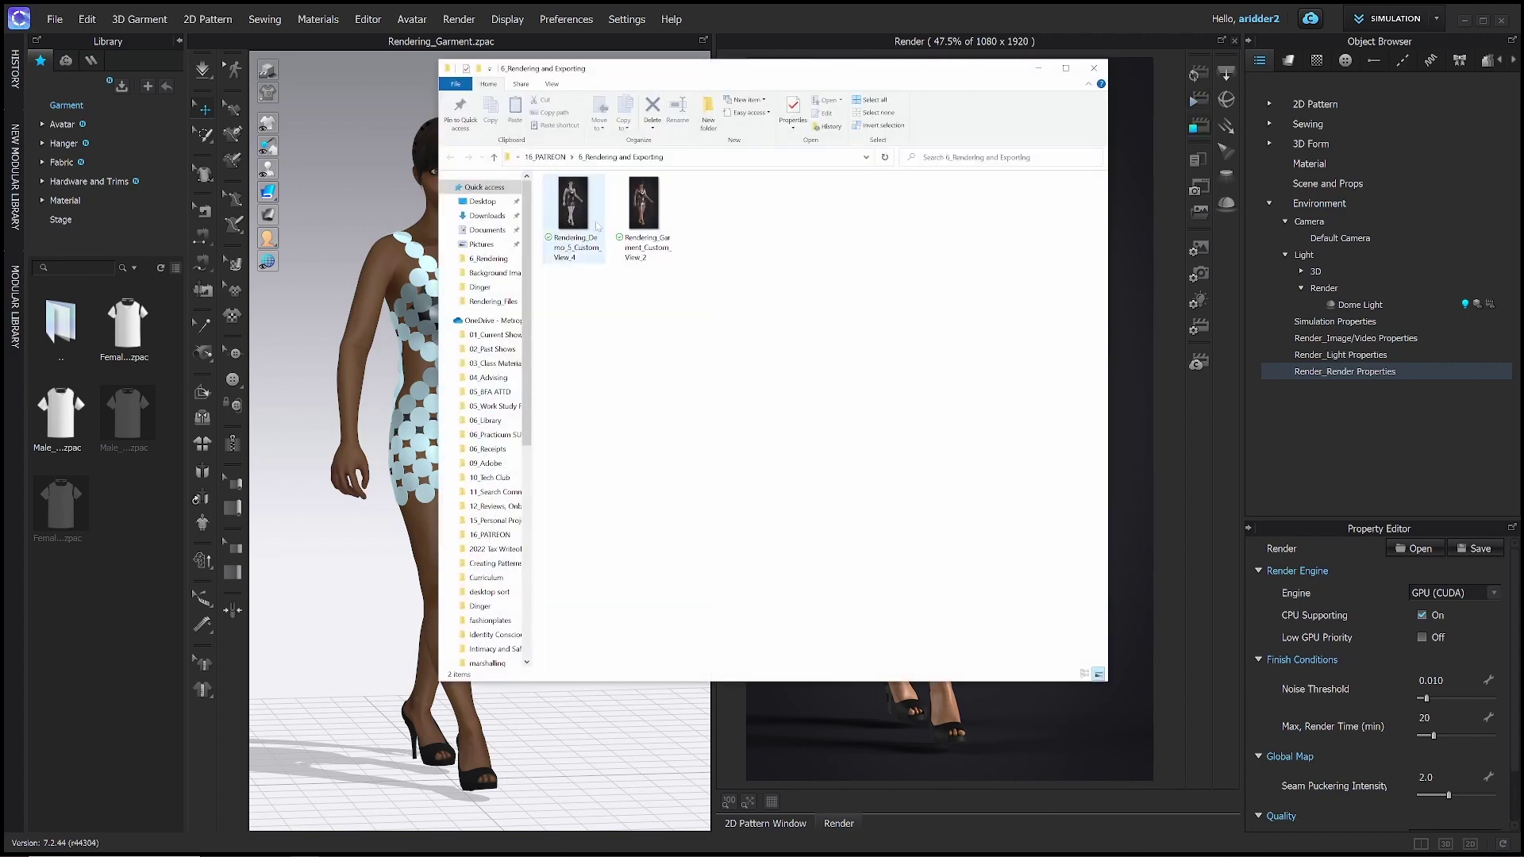
{"action": "double_click", "coordinate": [646, 208]}
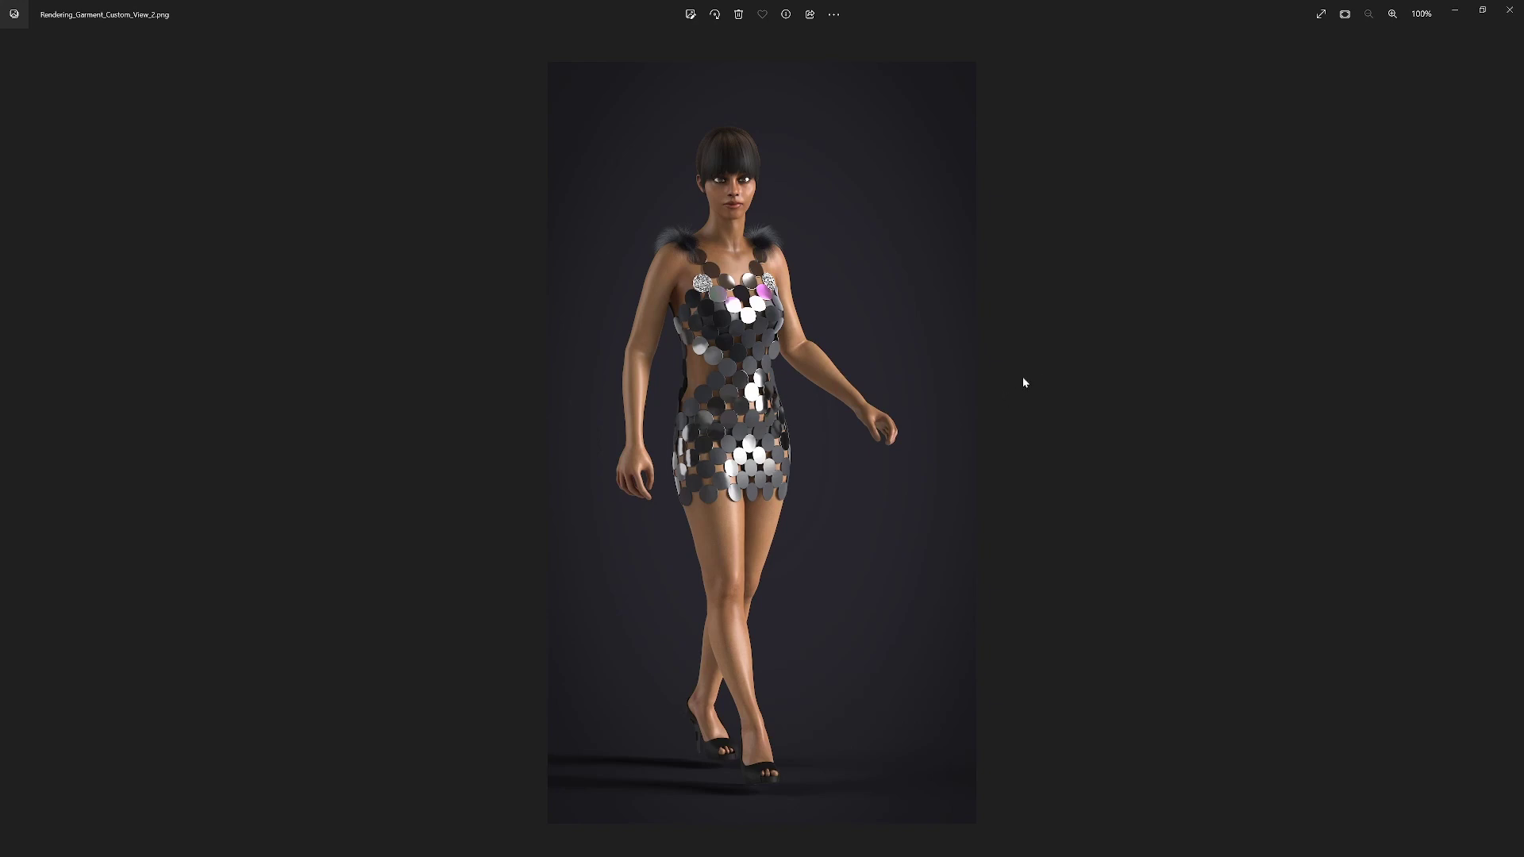
Switch back to CLO, close the Render window and show the fabric list in the Object Browser.
{"action": "left_click", "coordinate": [1483, 11]}
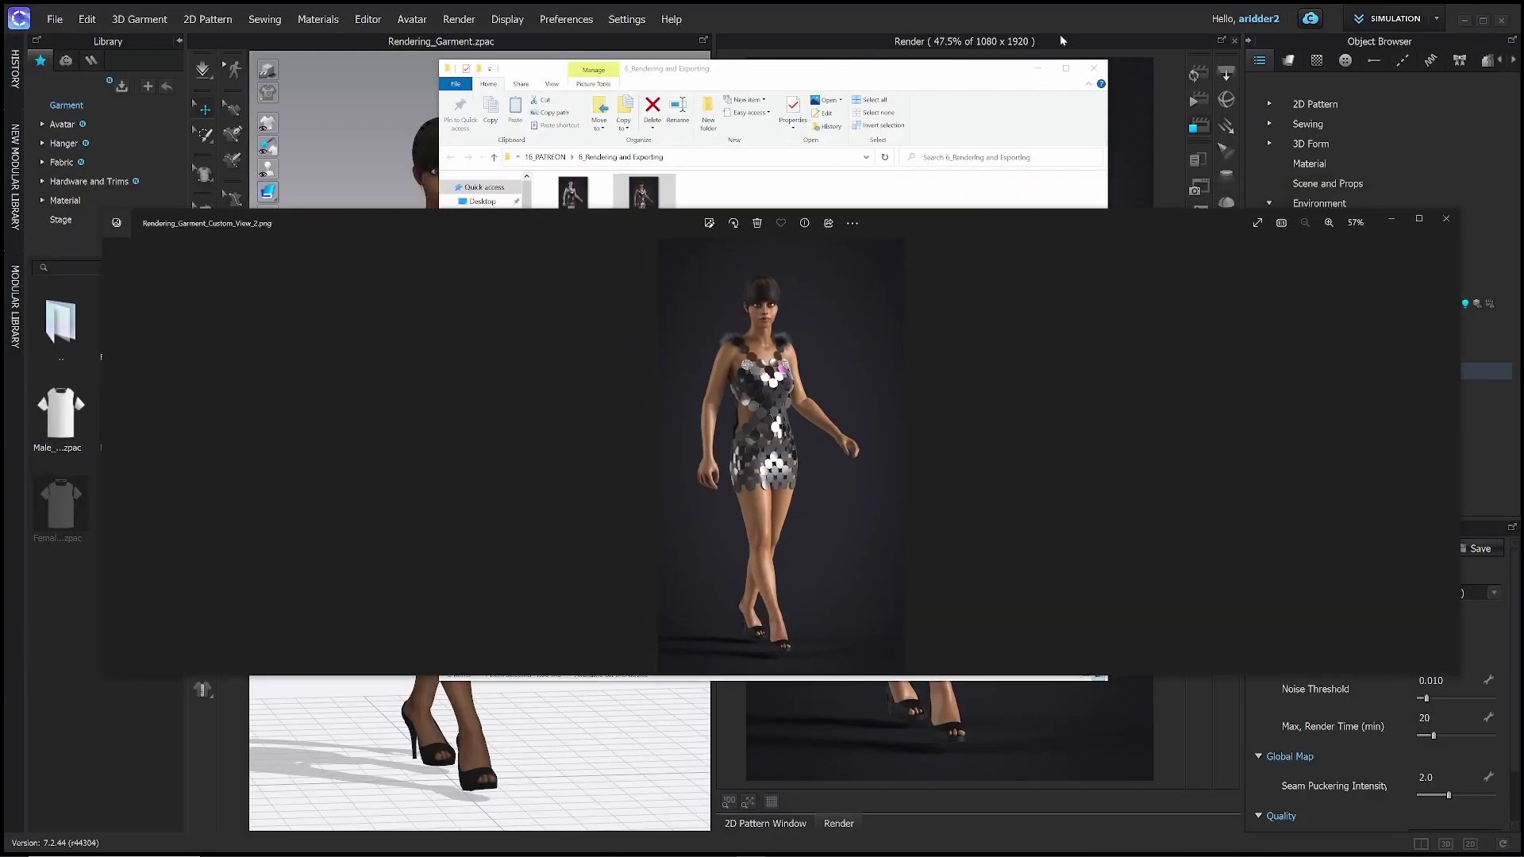
{"action": "left_click", "coordinate": [1059, 35]}
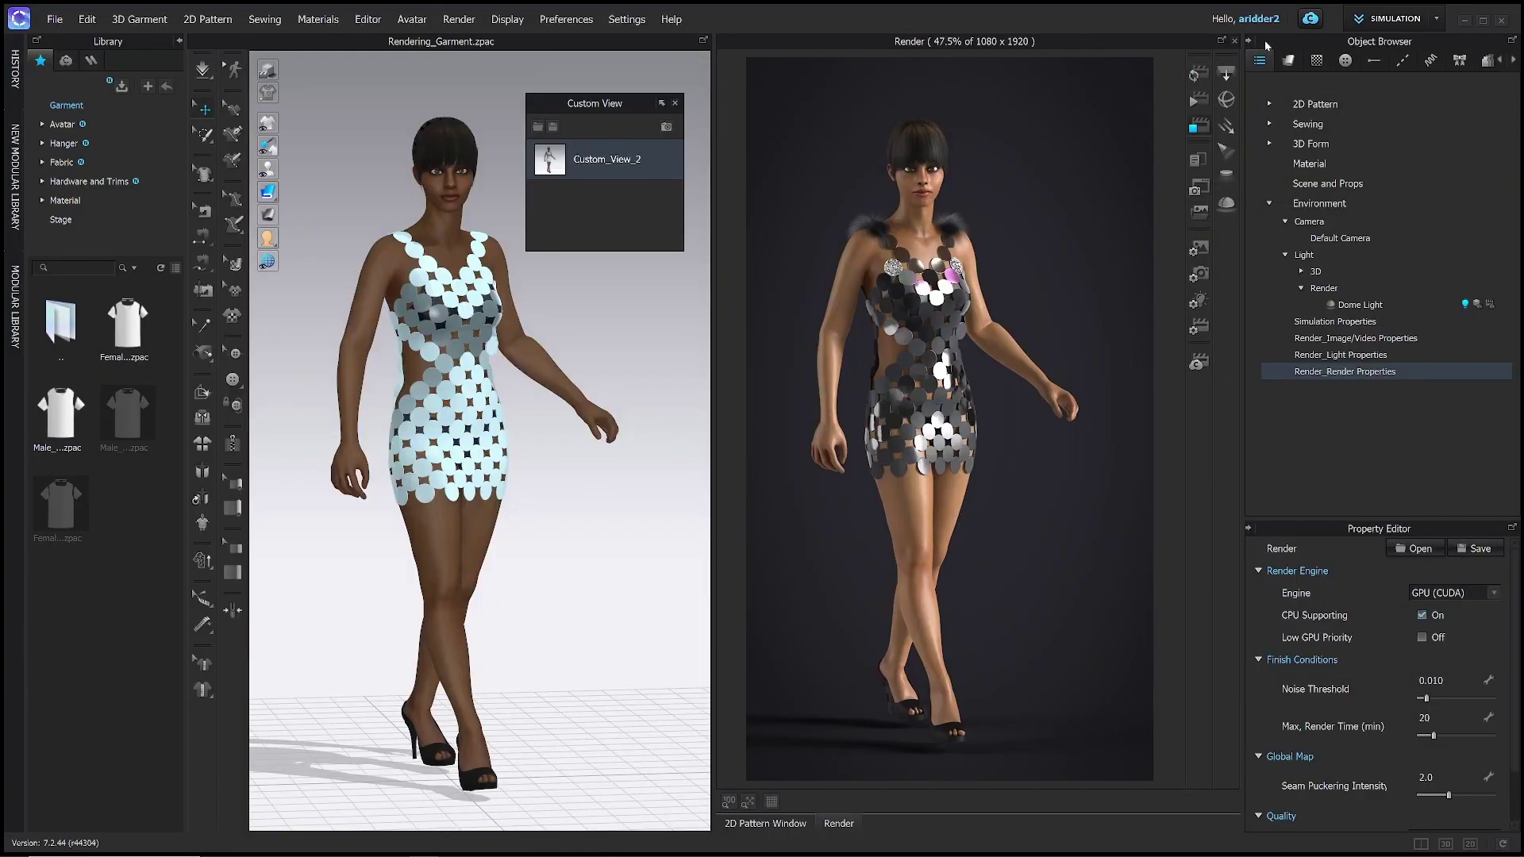
{"action": "left_click", "coordinate": [1235, 43]}
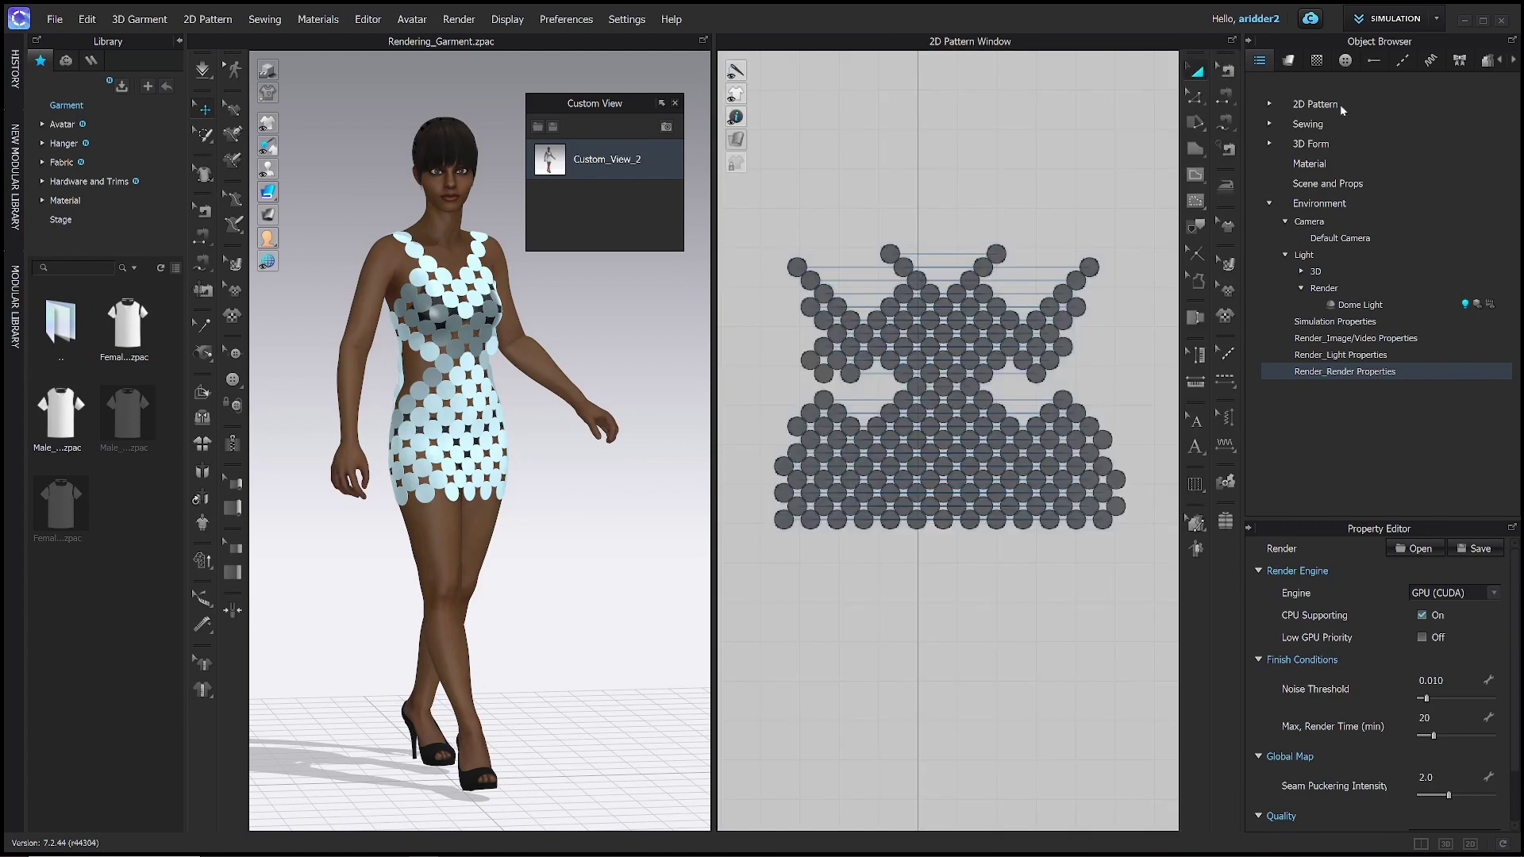
{"action": "left_click", "coordinate": [1291, 60]}
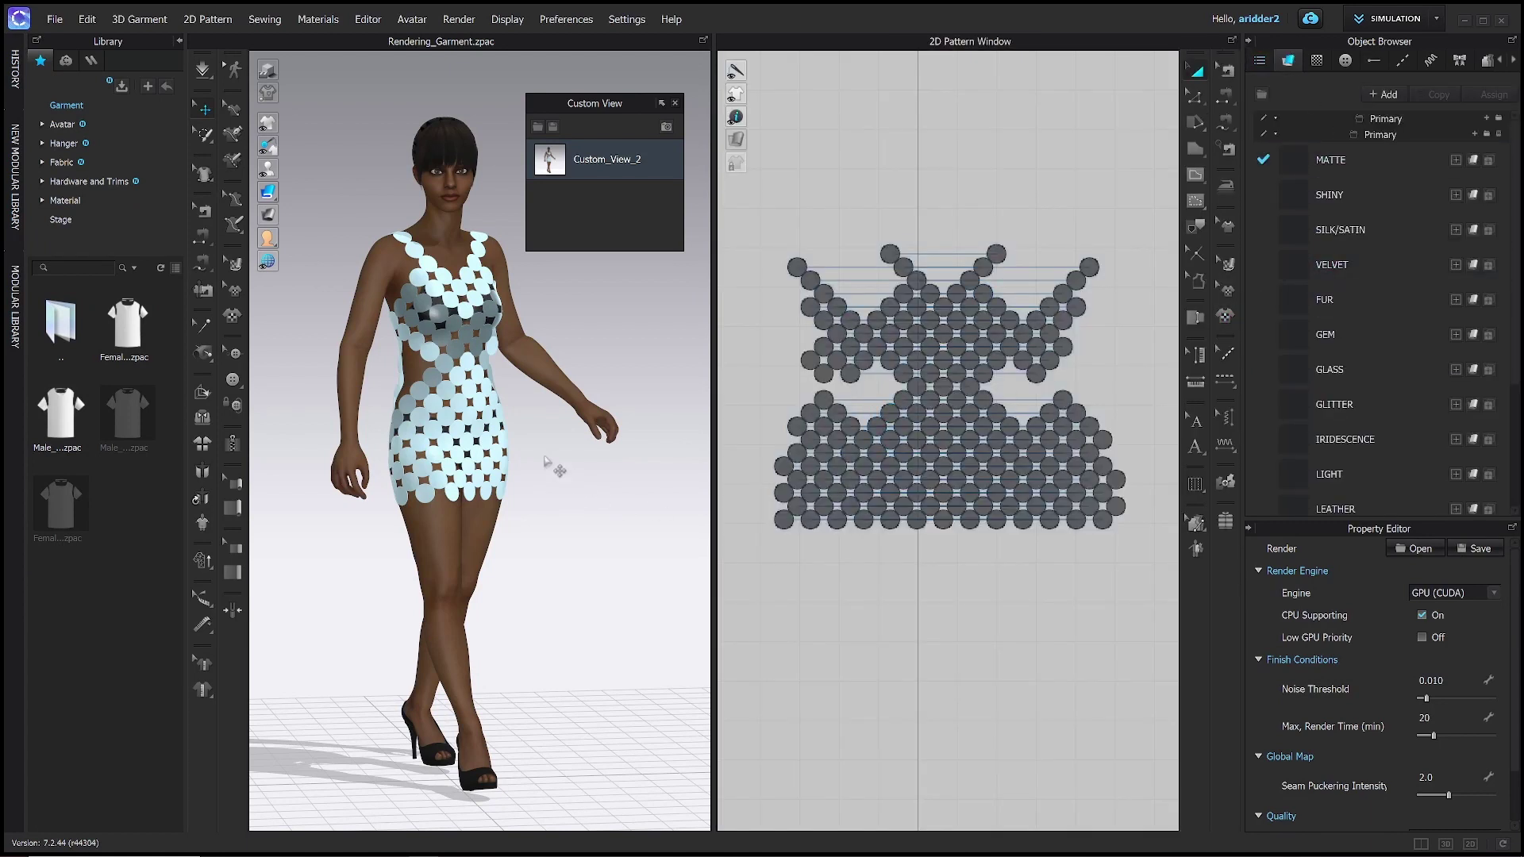